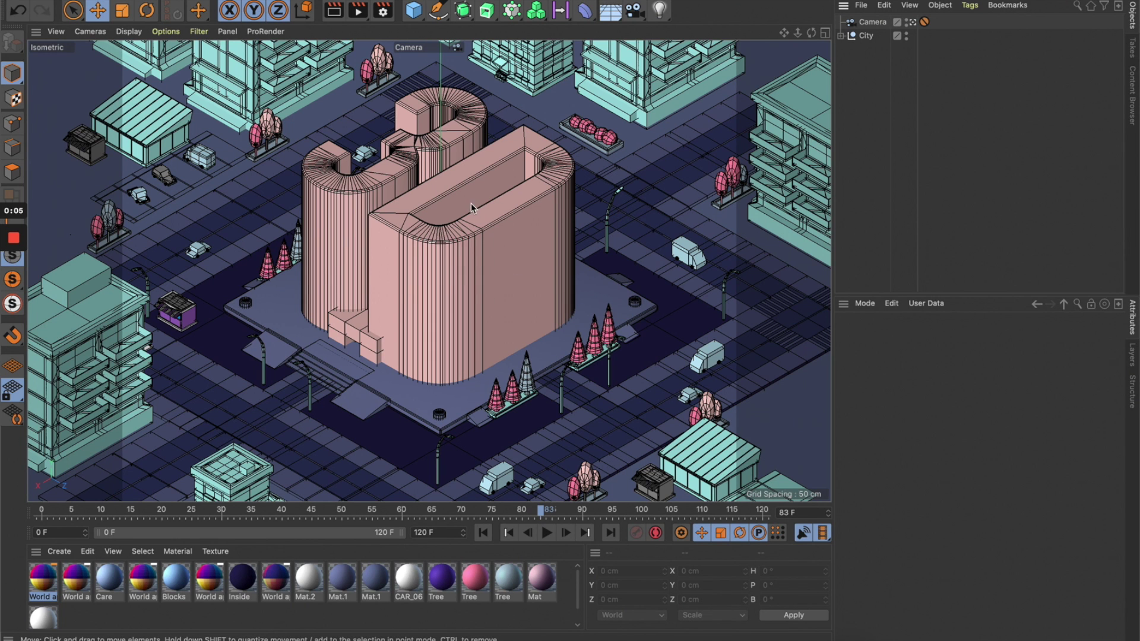
Render the current frame of the city scene with the isometric camera in the Picture Viewer.
left_click(872, 22)
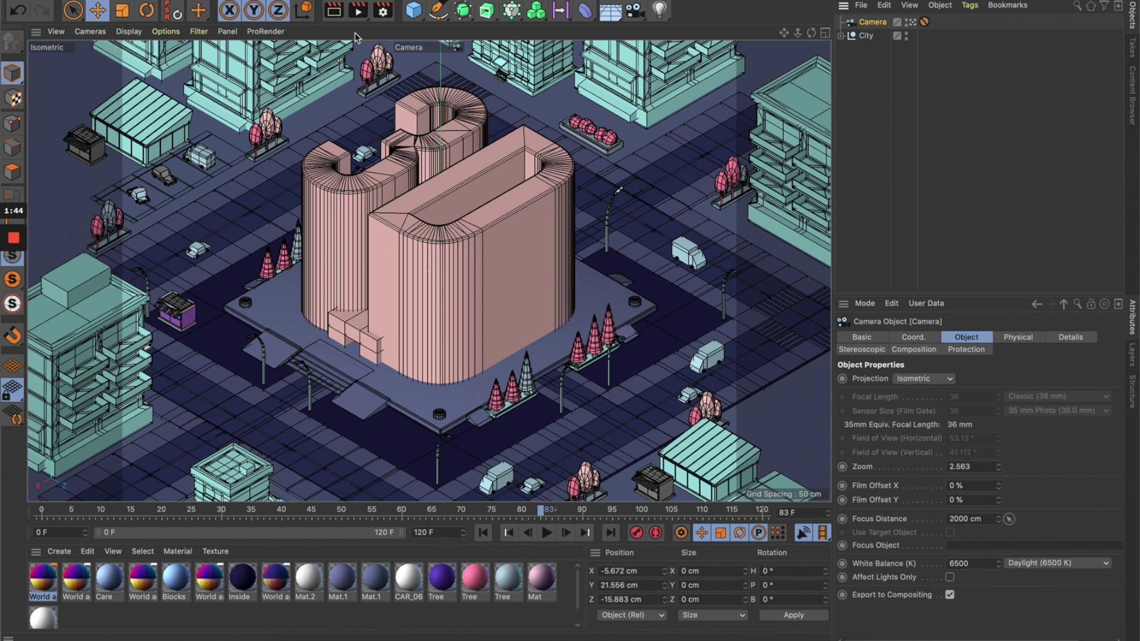
left_click(359, 12)
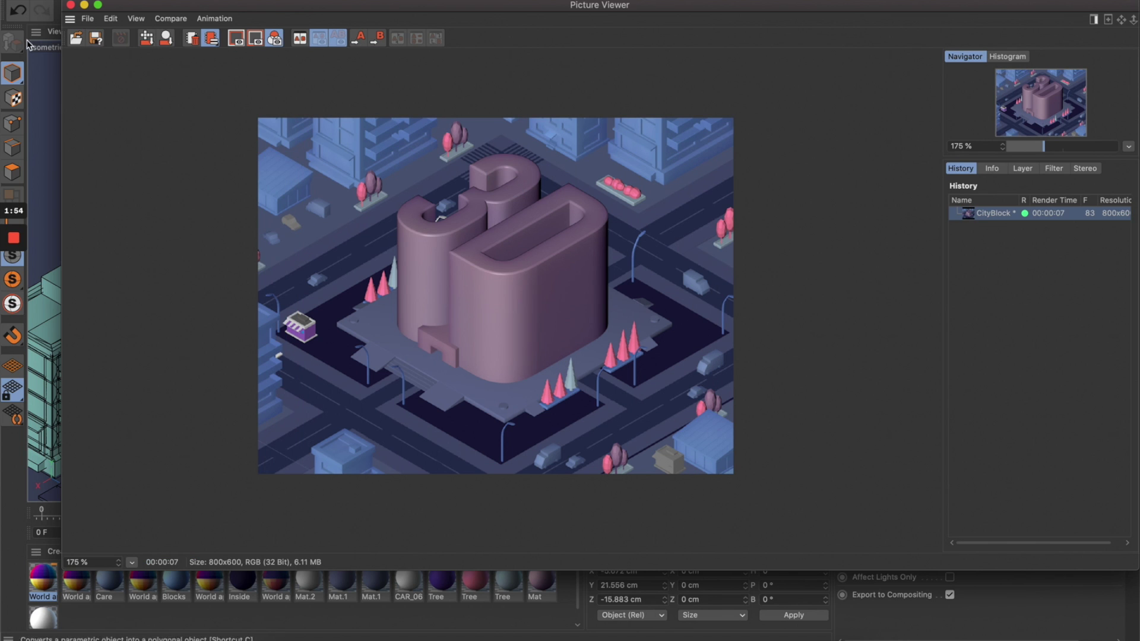
left_click(71, 5)
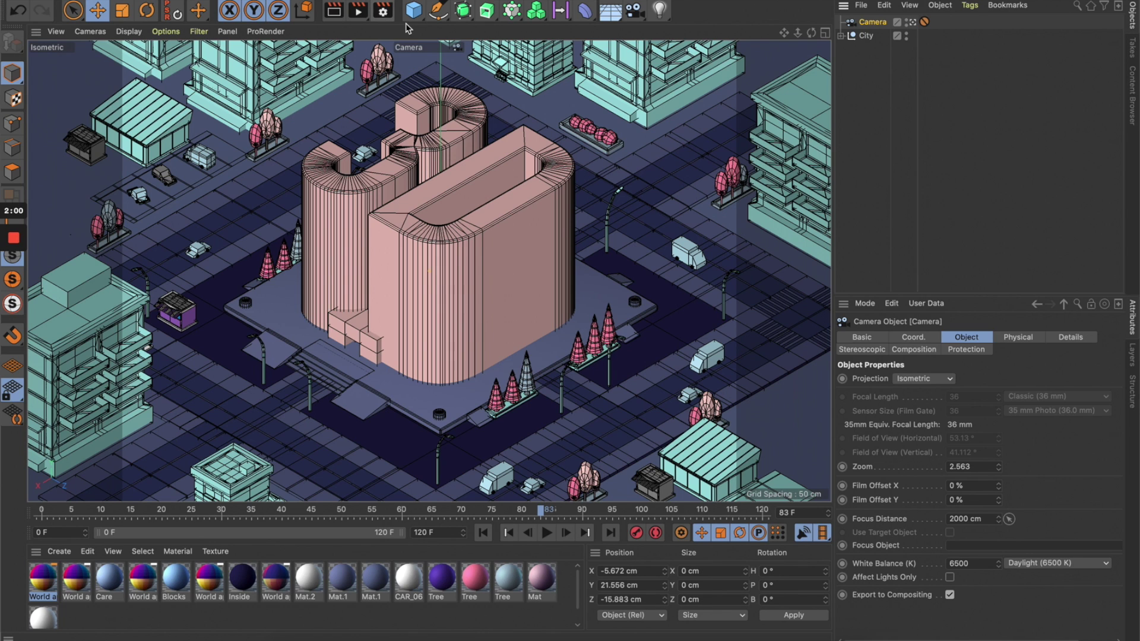
Add the Ambient Occlusion effect to the render settings and move the settings window off the model.
left_click(383, 11)
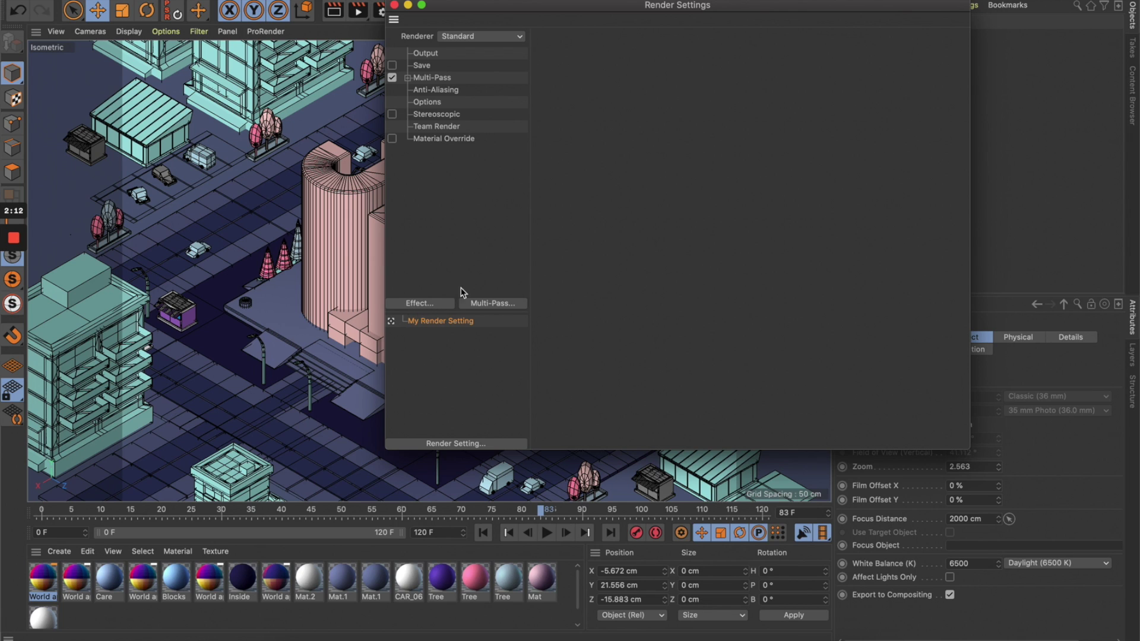
left_click(415, 302)
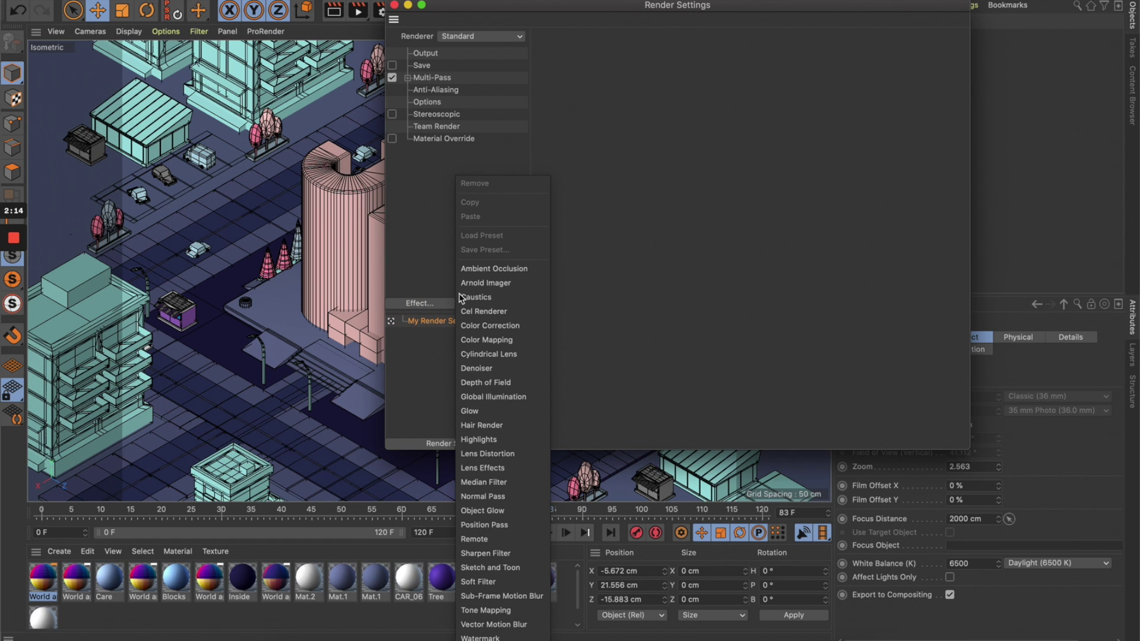
left_click(497, 270)
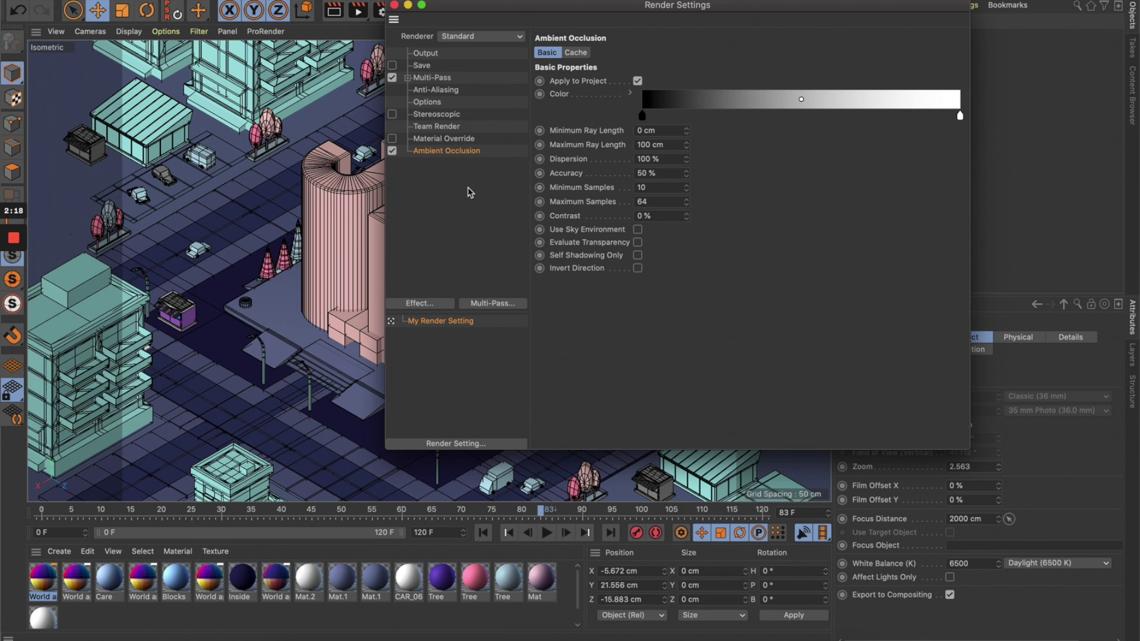
left_click_drag(459, 5, 690, 46)
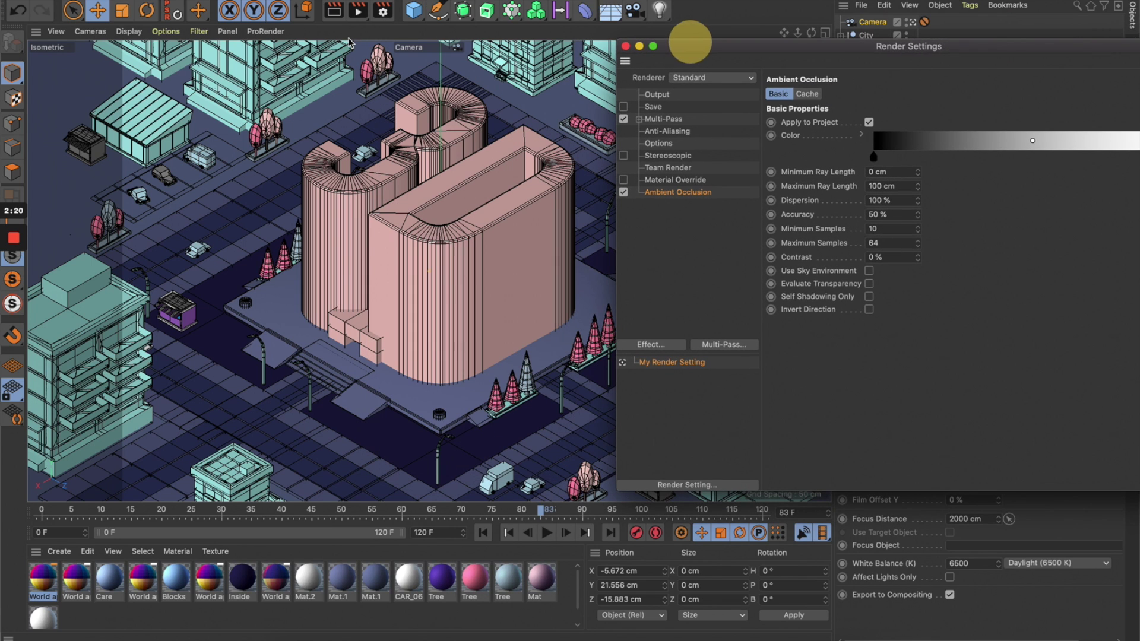
Render the frame with ambient occlusion and compare it with the earlier render in the Picture Viewer history.
left_click(383, 10)
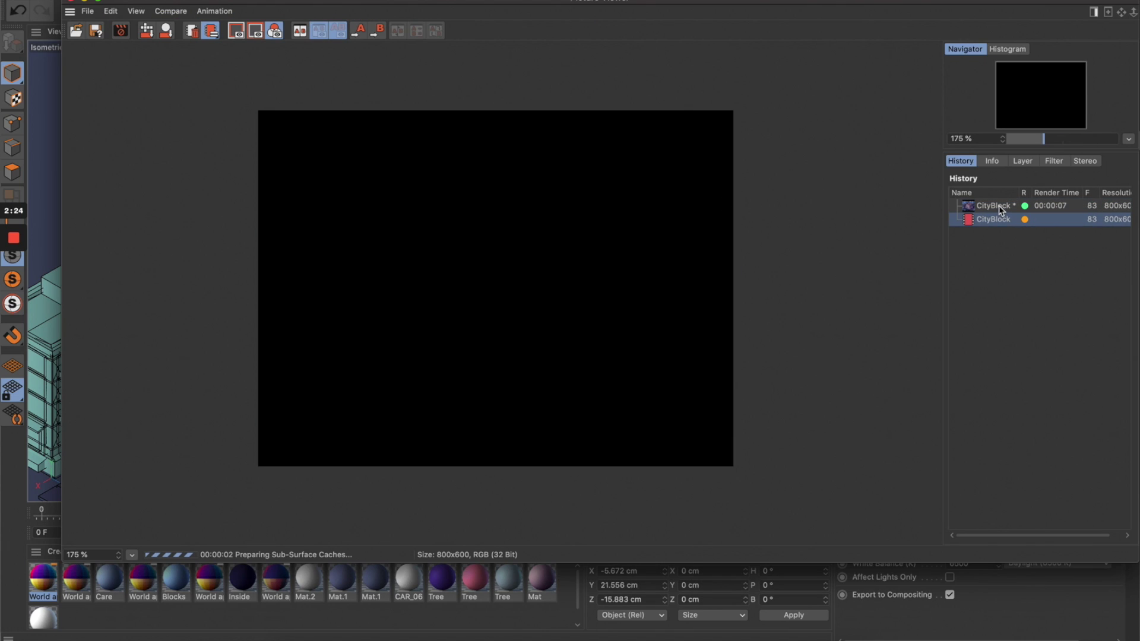
left_click(1000, 206)
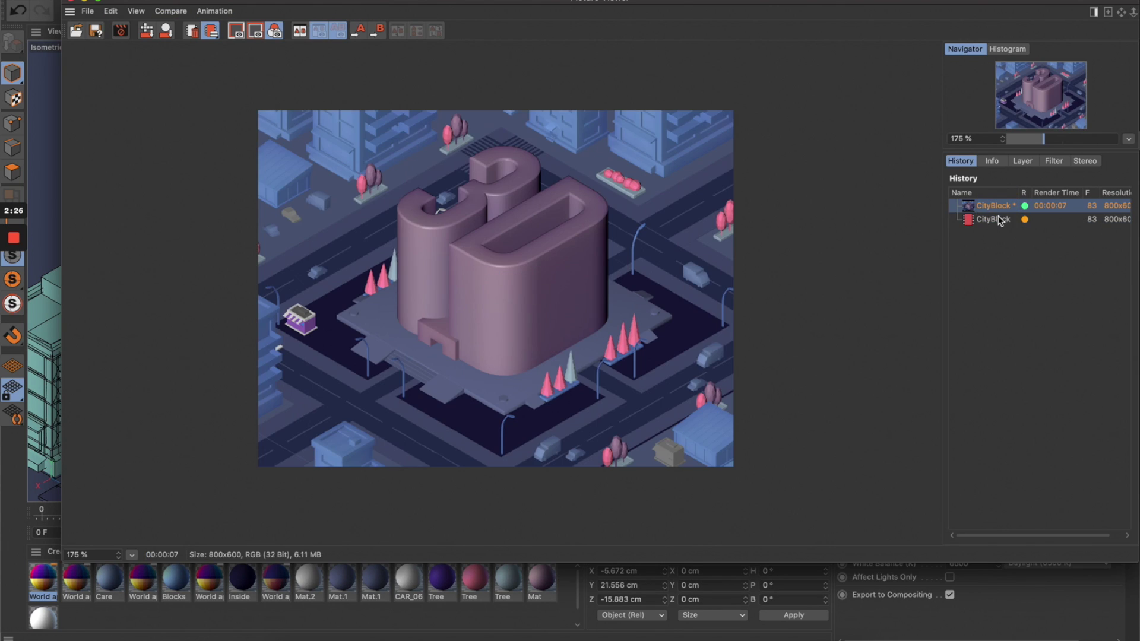
left_click(997, 218)
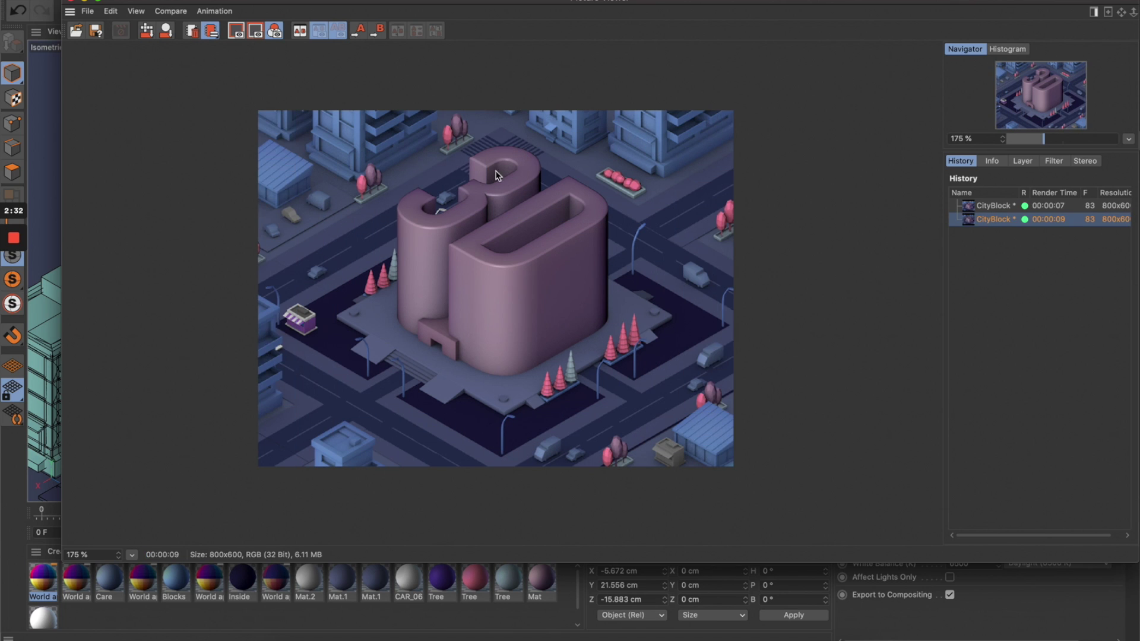
left_click(989, 206)
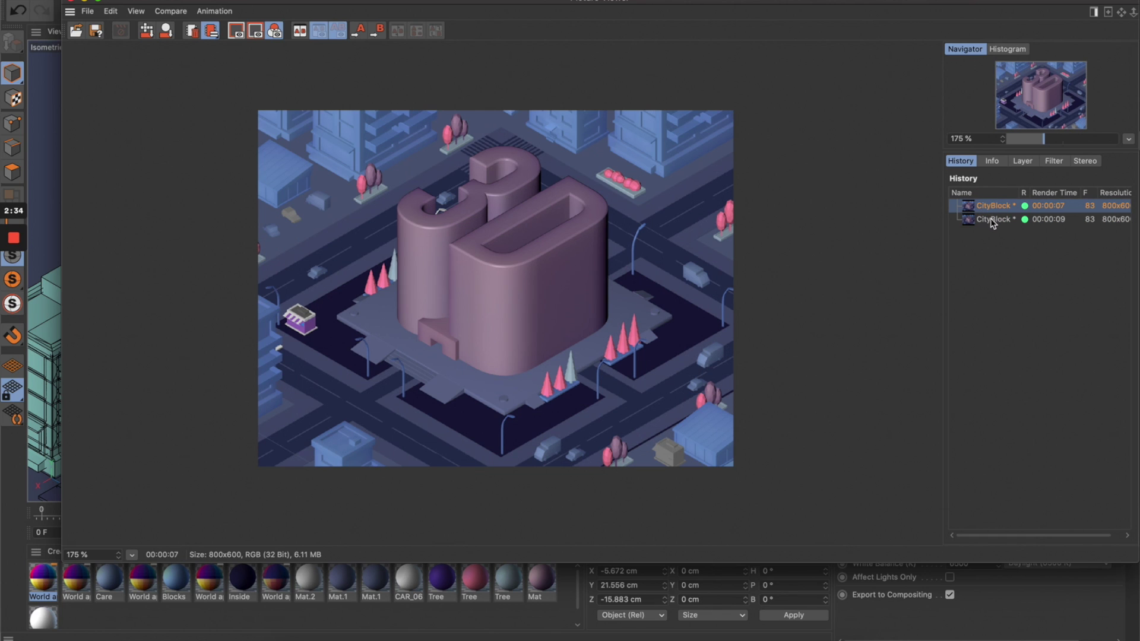
left_click(991, 221)
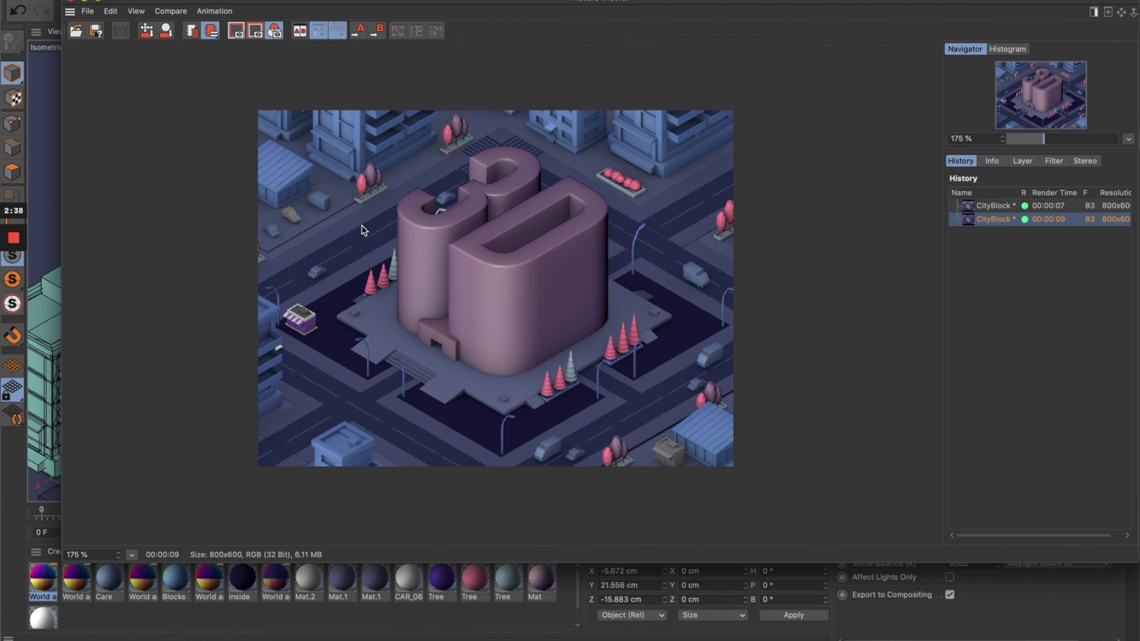
left_click(999, 207)
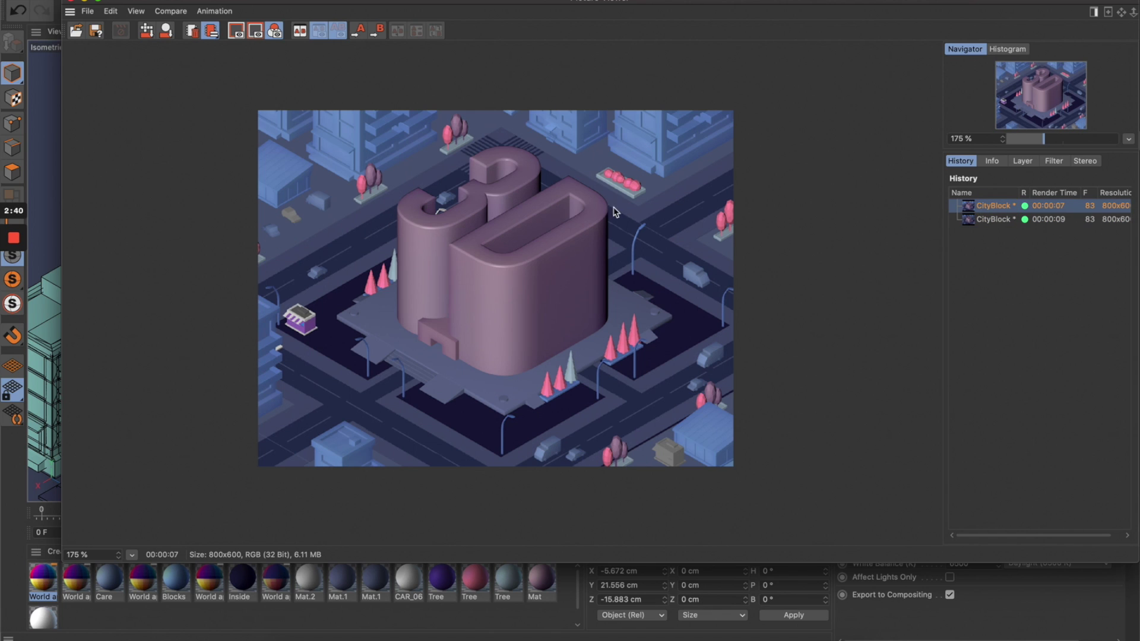
left_click(1039, 218)
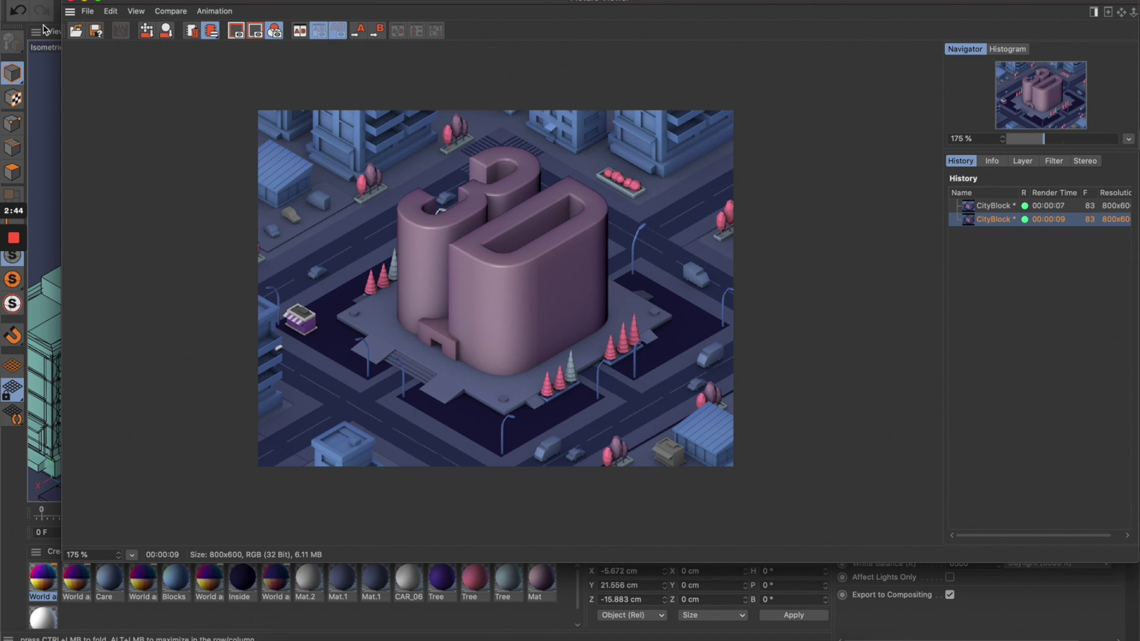
left_click(74, 2)
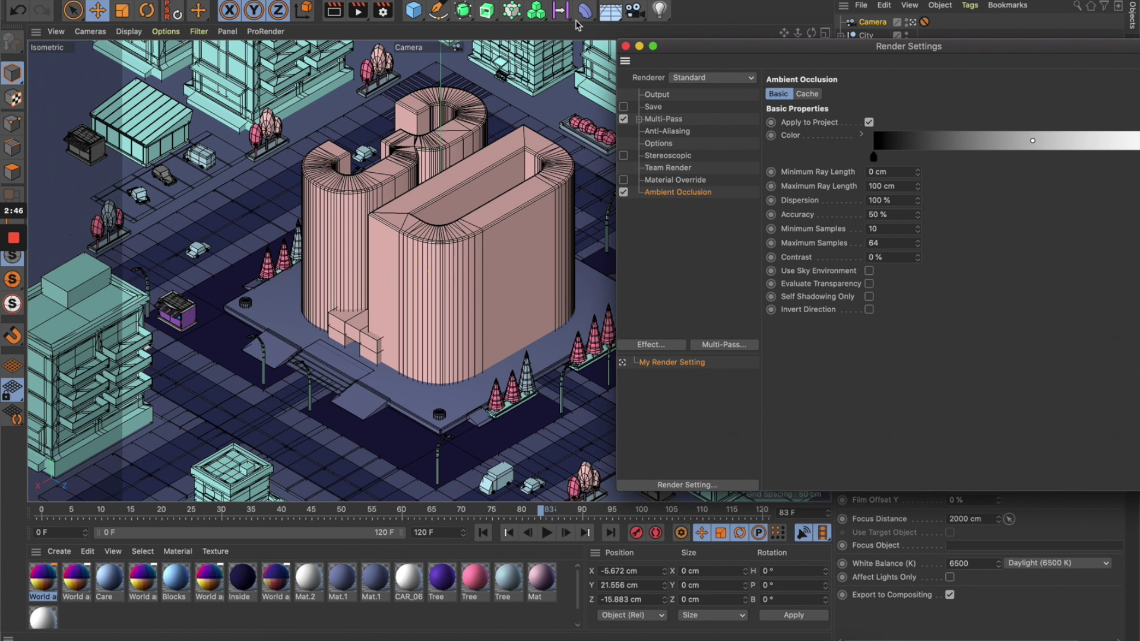
left_click(626, 47)
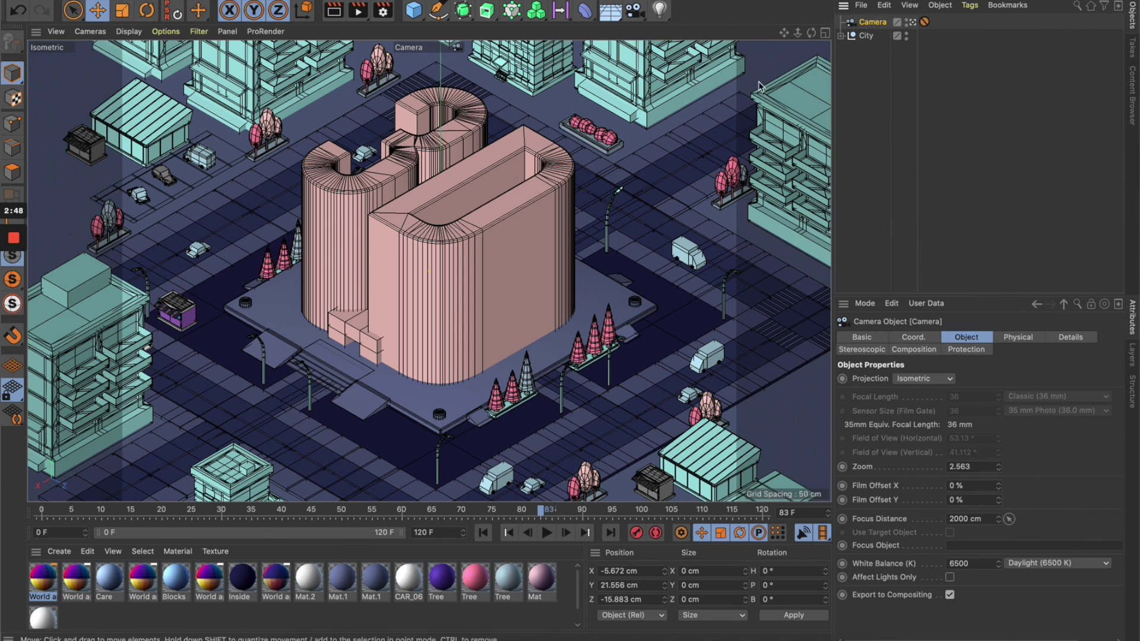
Add a Physical Sky to the scene and render the frame to compare it with the ambient occlusion render.
left_click(617, 15)
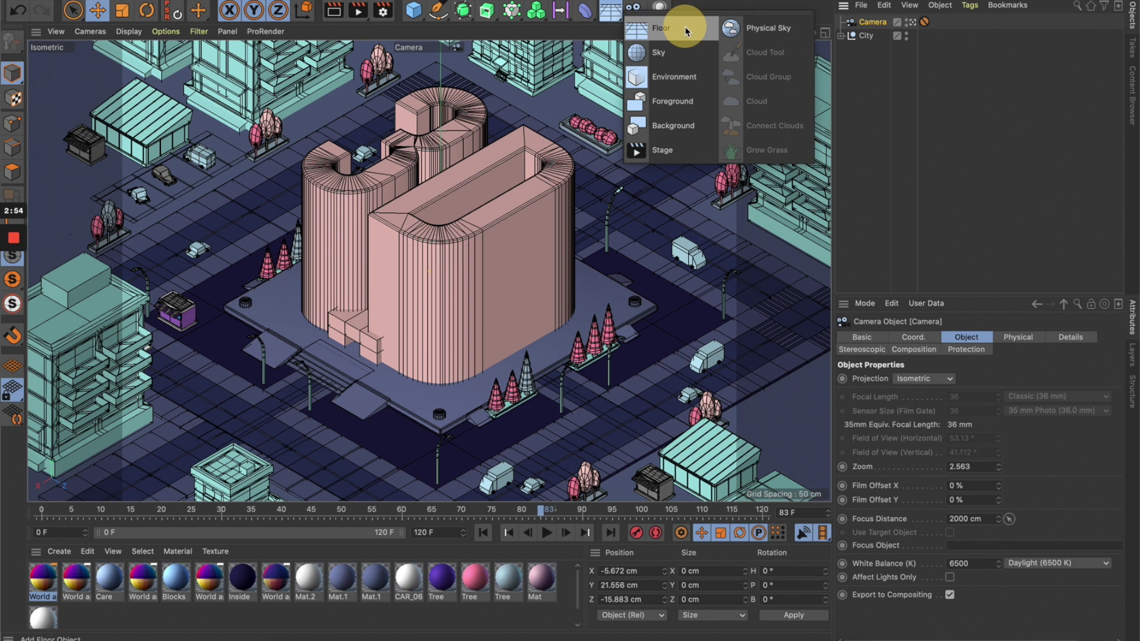
left_click(764, 31)
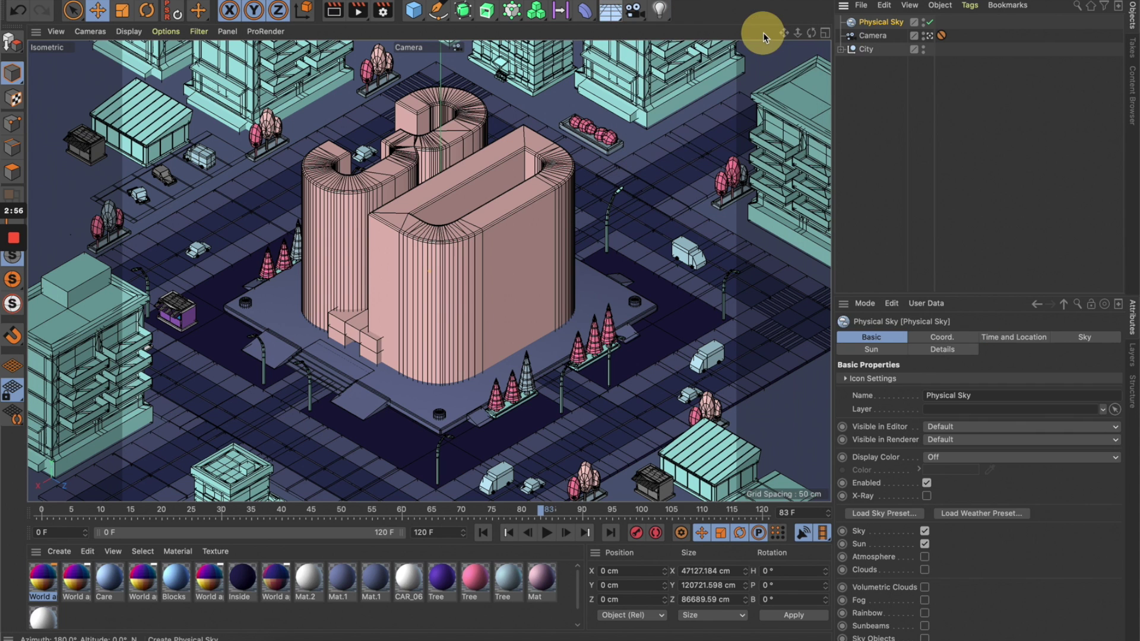
left_click(358, 10)
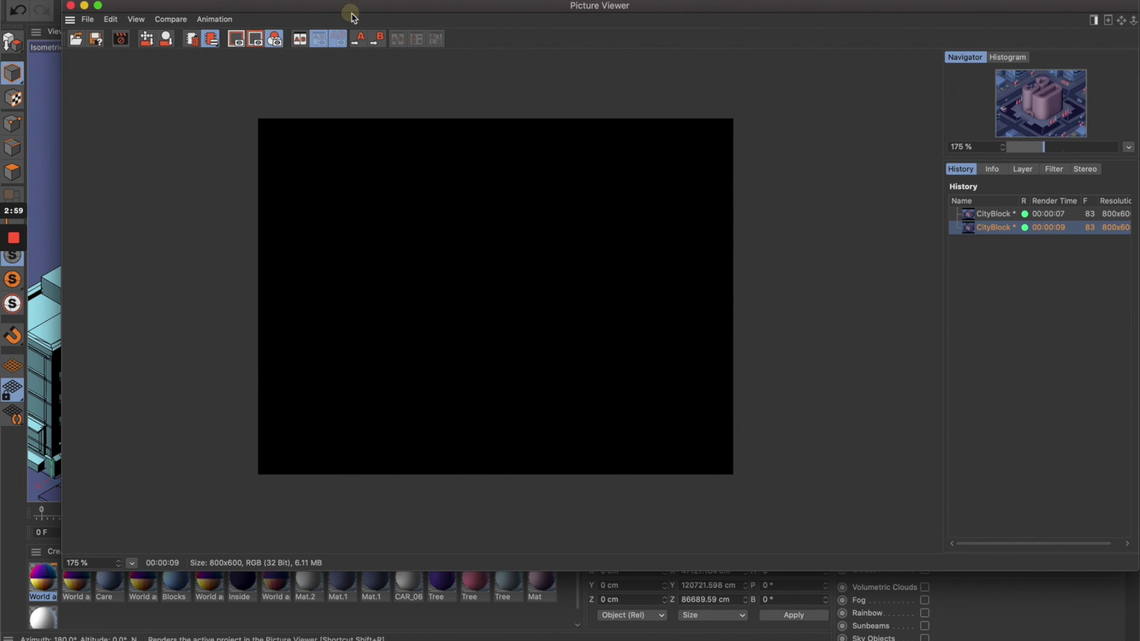
left_click(1002, 226)
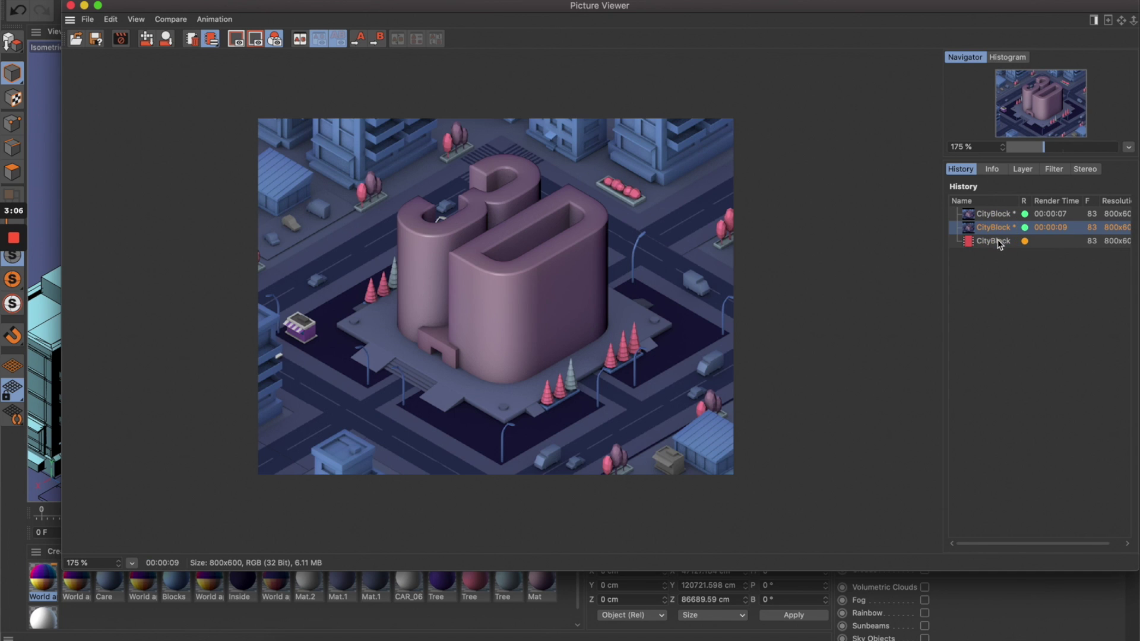
left_click(1001, 242)
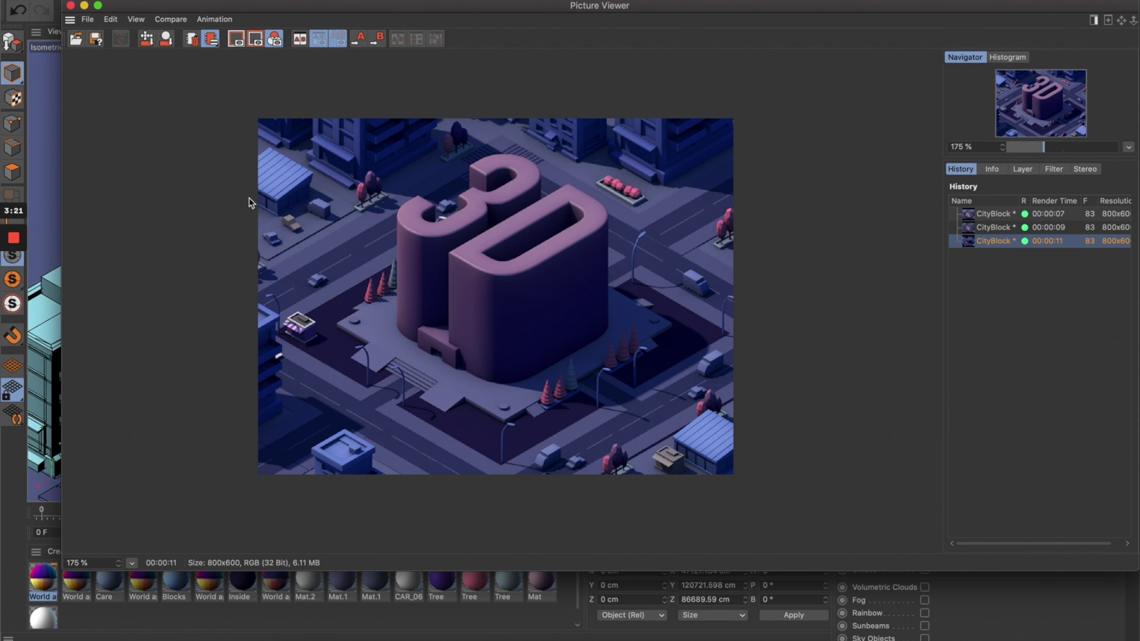
left_click(71, 5)
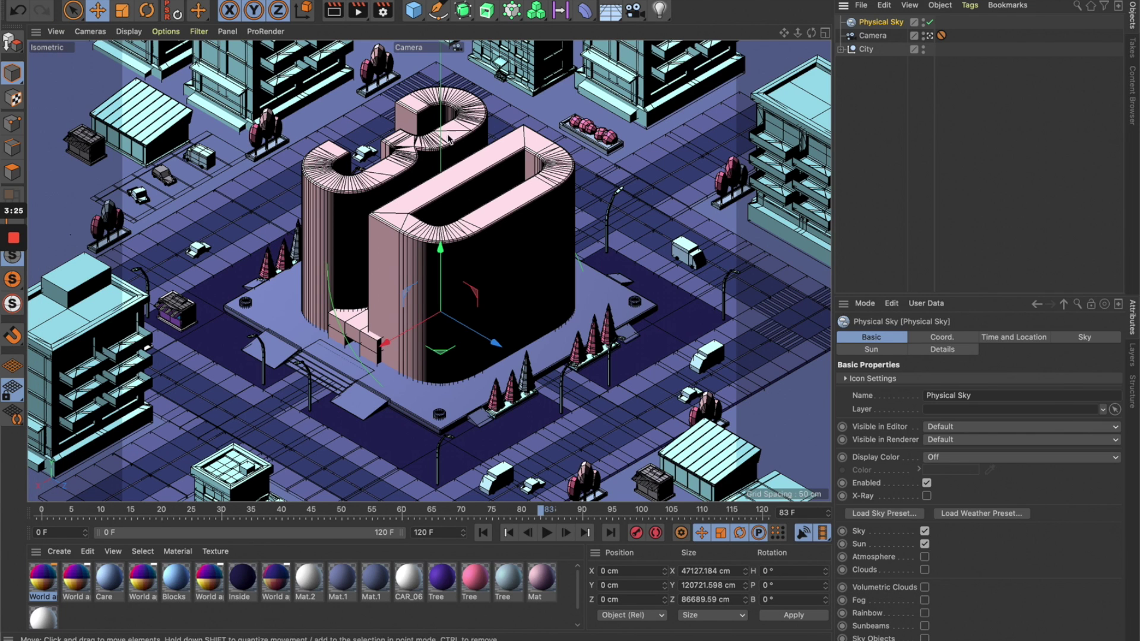
Set the Physical Sky's time of day to 16:44:00.
left_click(942, 337)
left_click(1026, 342)
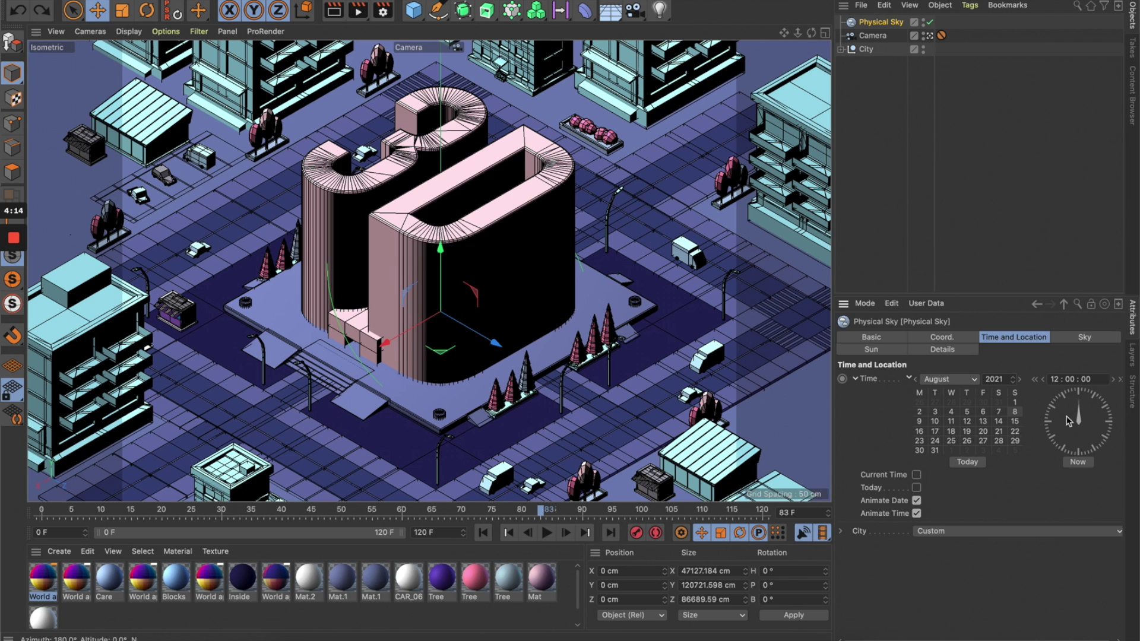
left_click(1042, 380)
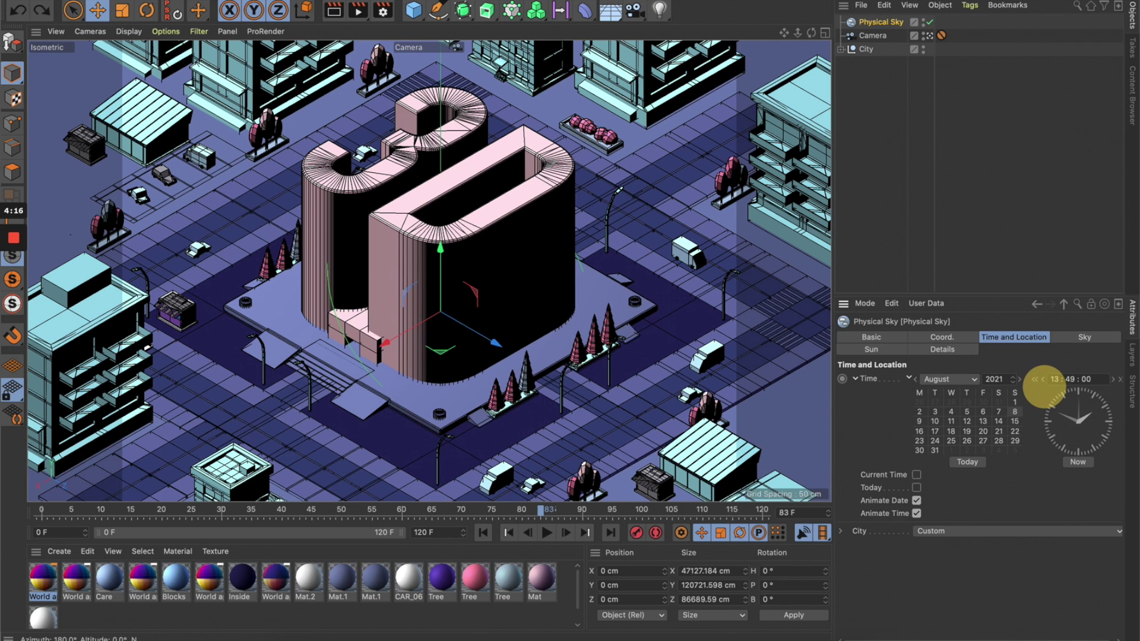
left_click_drag(1044, 386, 1043, 386)
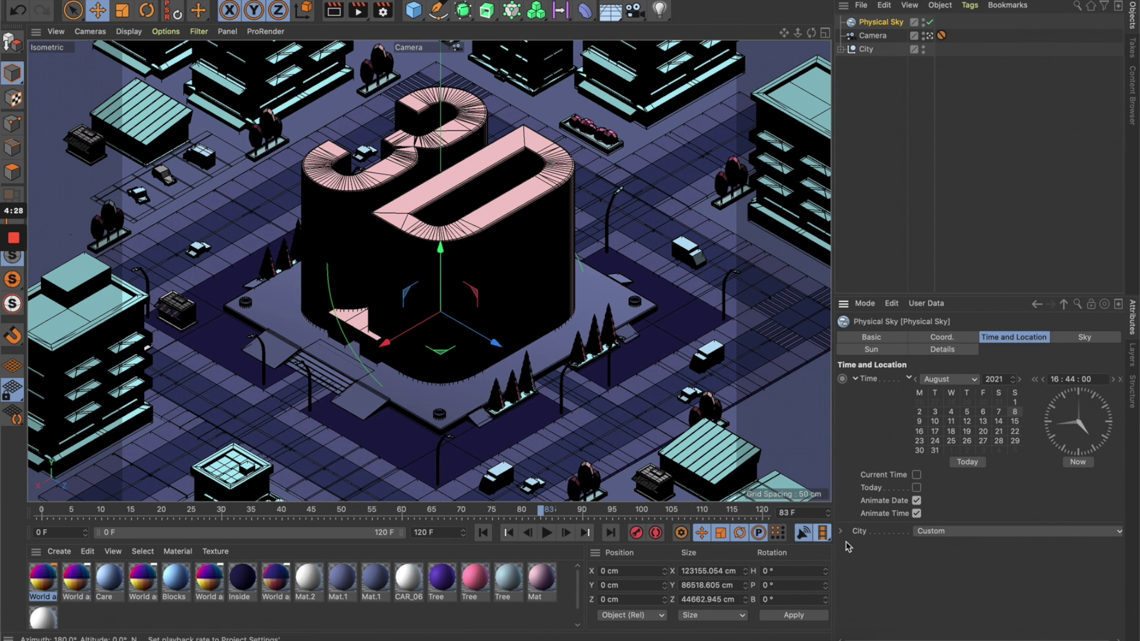
Set the Physical Sky's city to Tokyo, Japan, Asia.
left_click(955, 532)
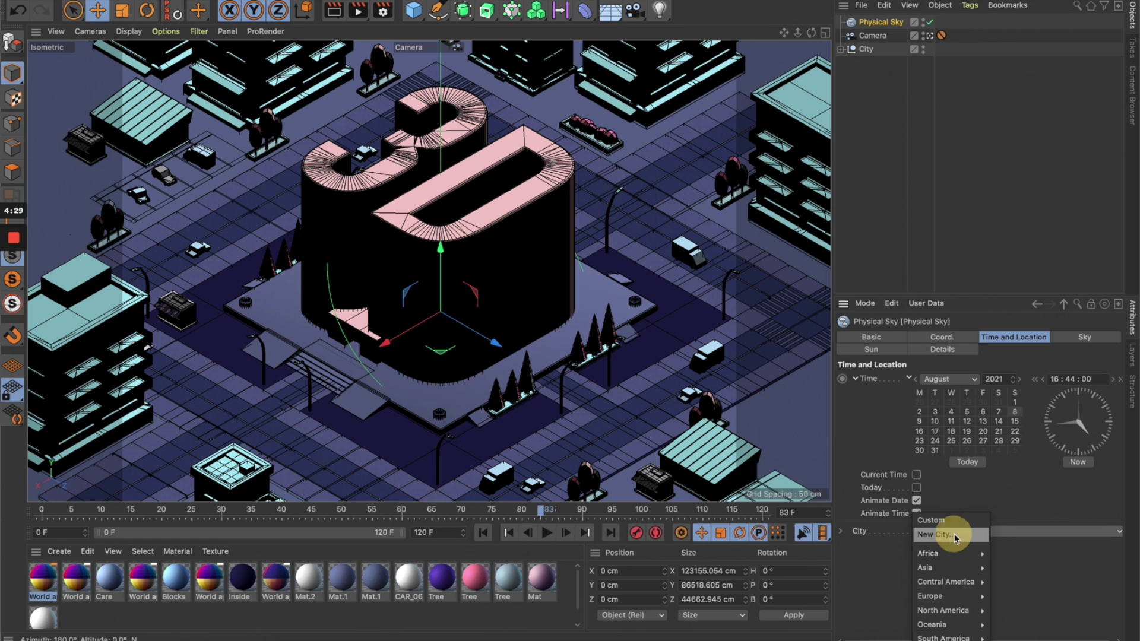
left_click(947, 567)
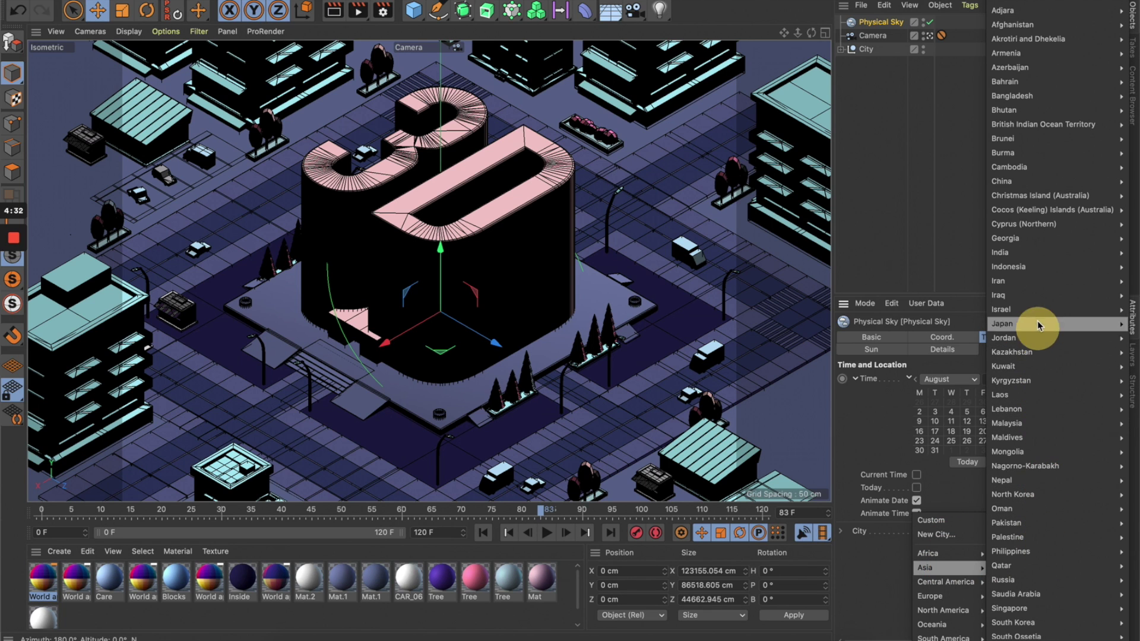
mouse_move(1027, 319)
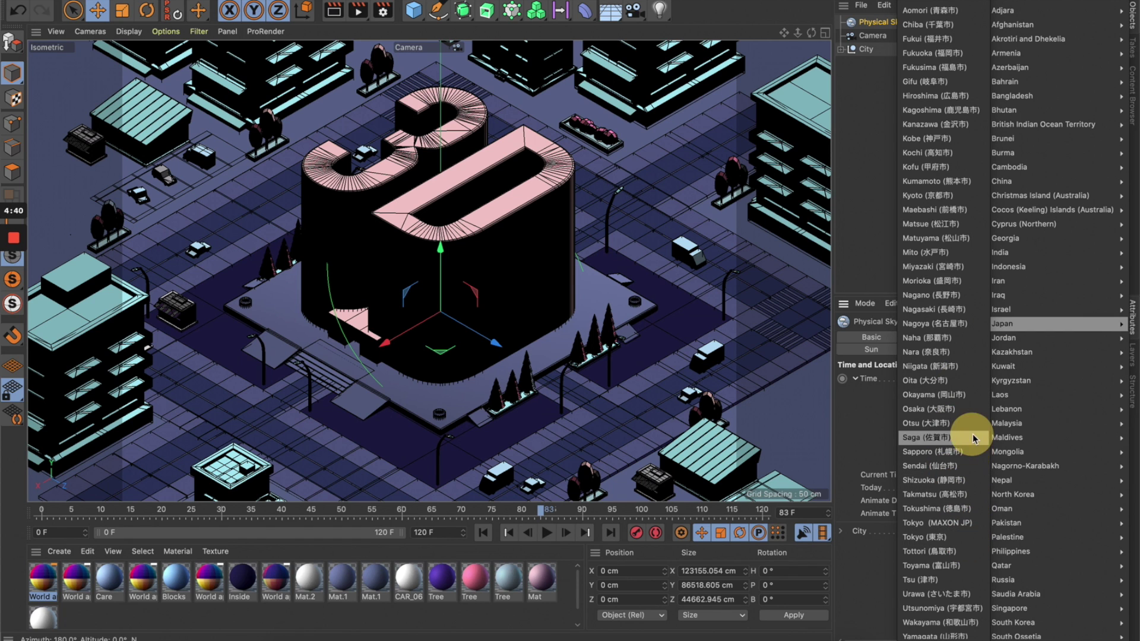
left_click(947, 538)
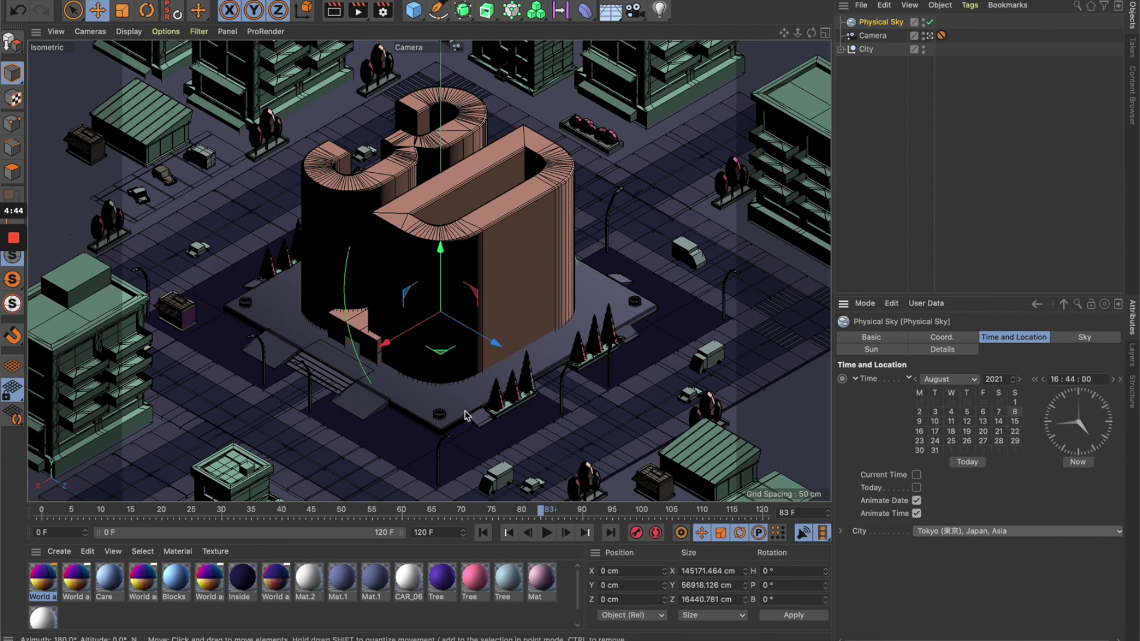
Render the frame with the Tokyo sky lighting and compare it with the previous render in the history.
left_click(358, 10)
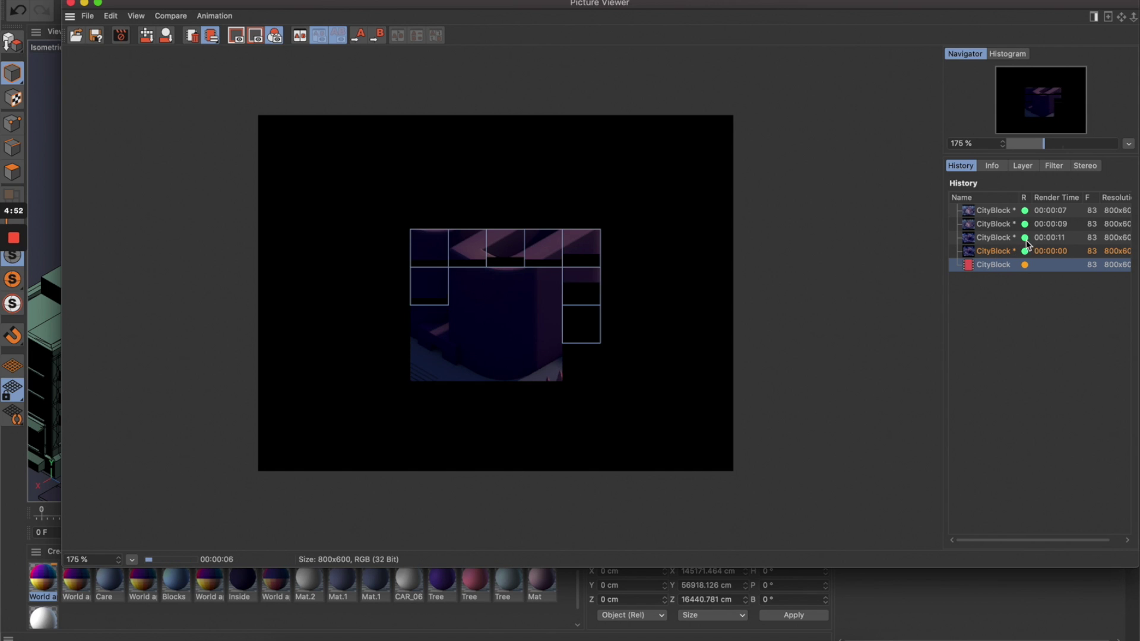
left_click(993, 251)
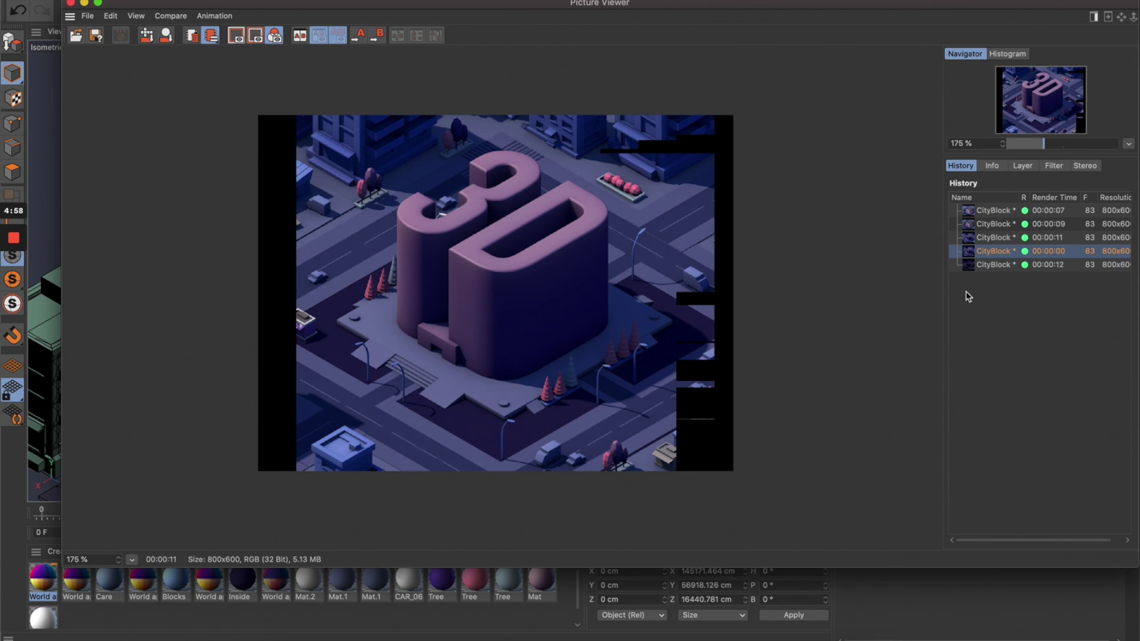
left_click(988, 266)
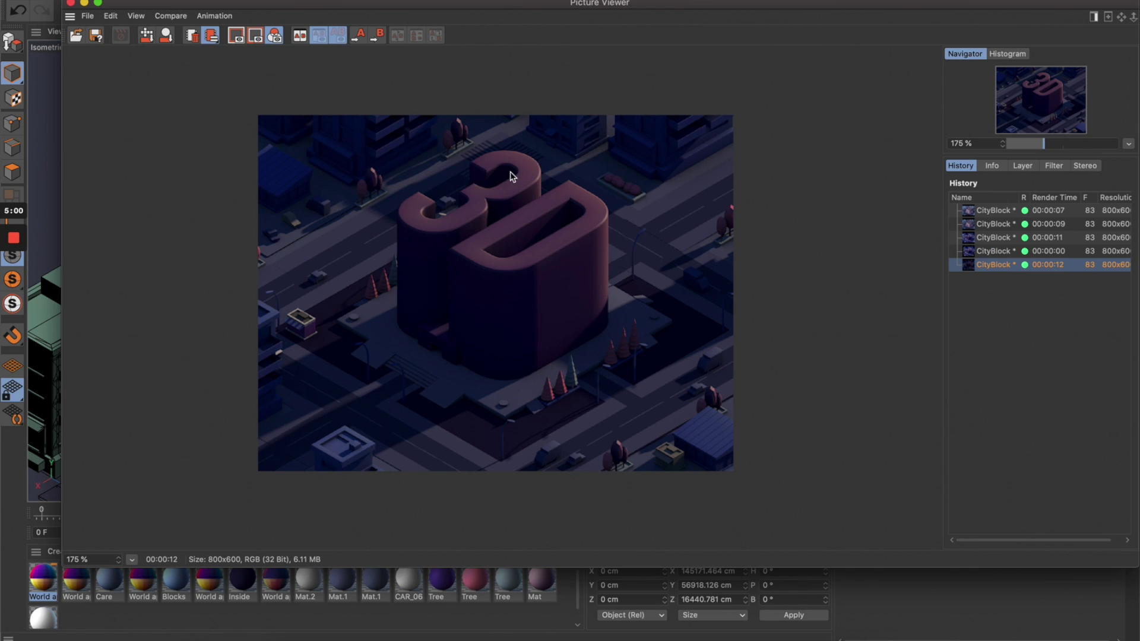
left_click(71, 3)
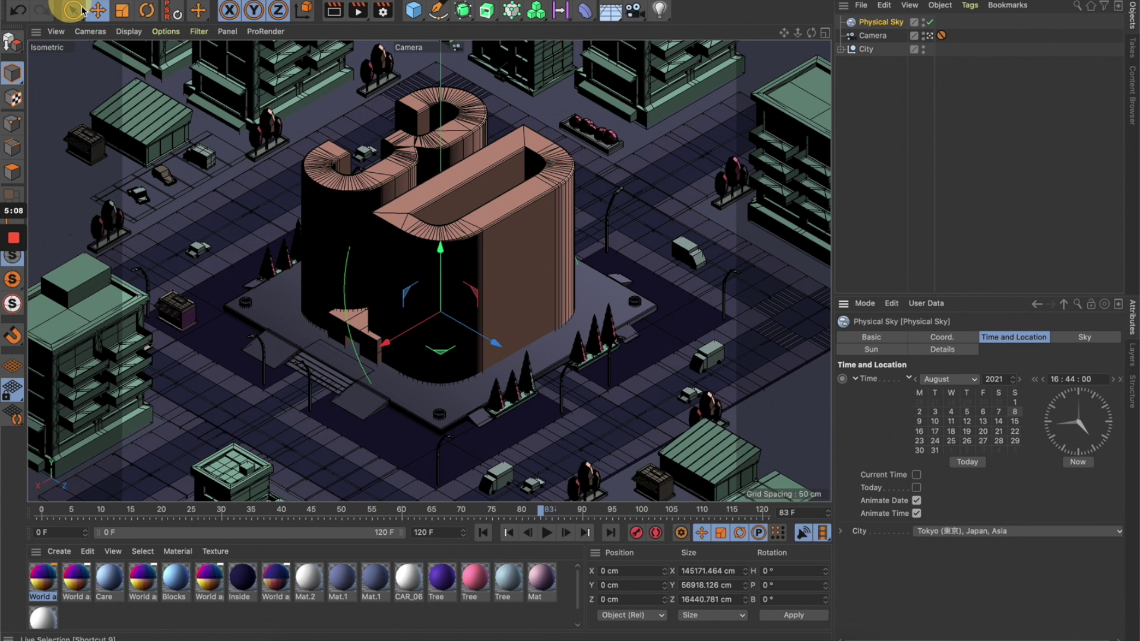
Rotate the Physical Sky to a heading of 108° and render the frame.
left_click(940, 340)
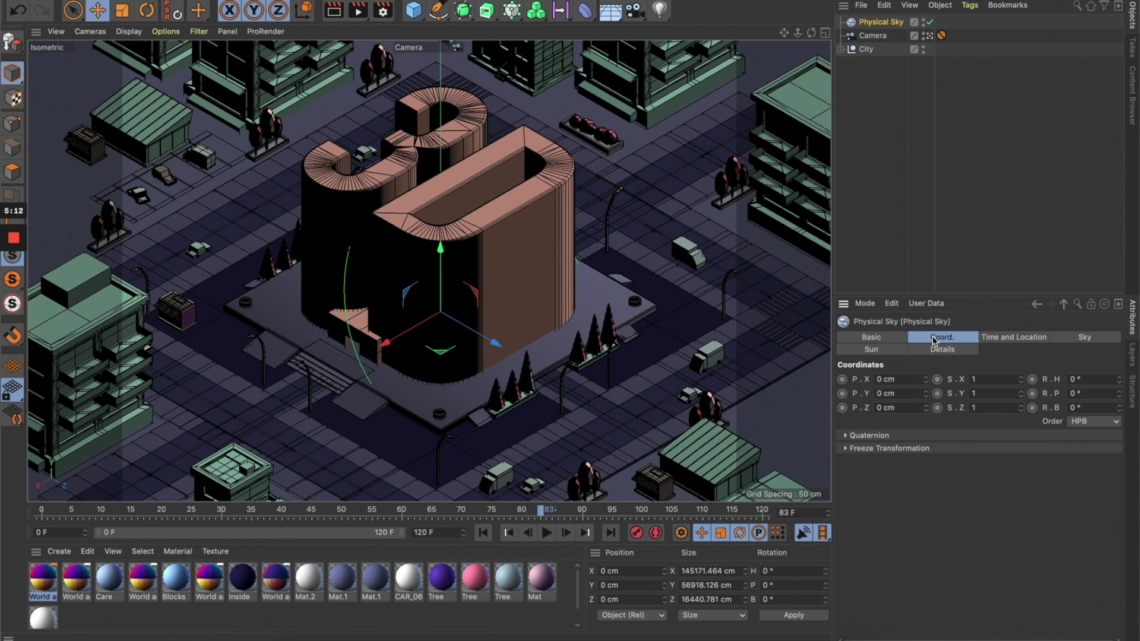
left_click_drag(1118, 380, 1118, 380)
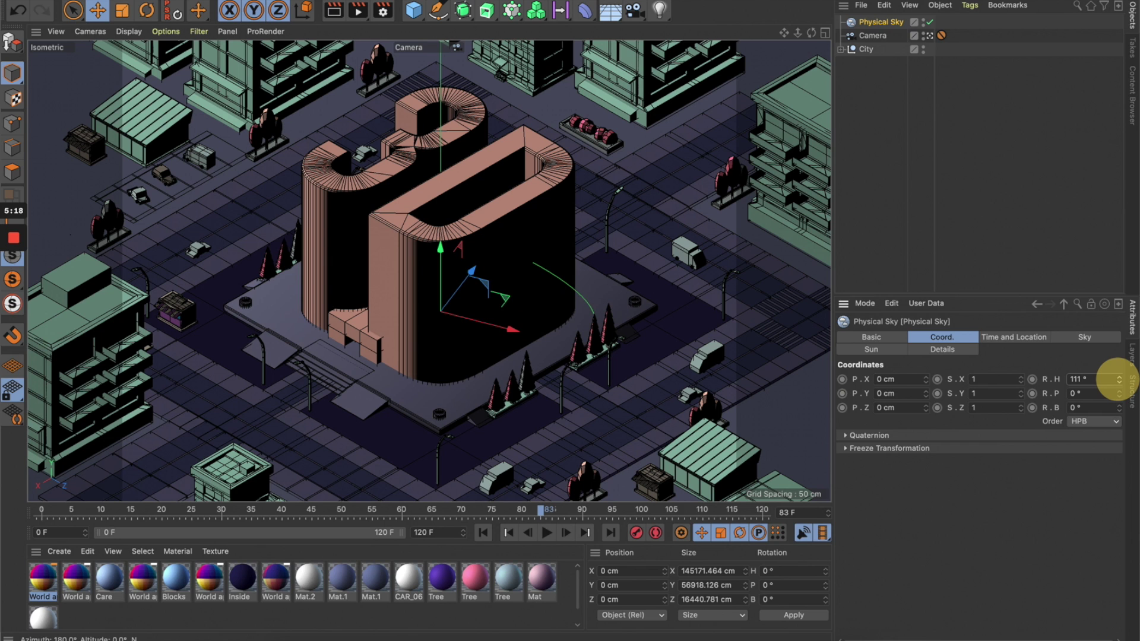
left_click_drag(1118, 380, 1118, 380)
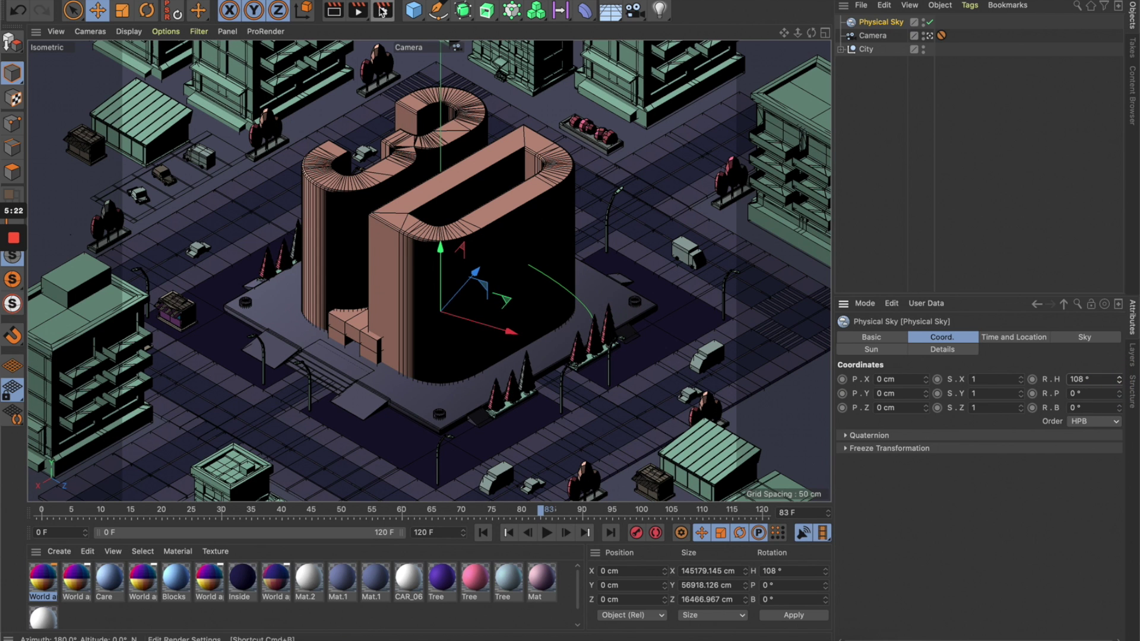
left_click(358, 10)
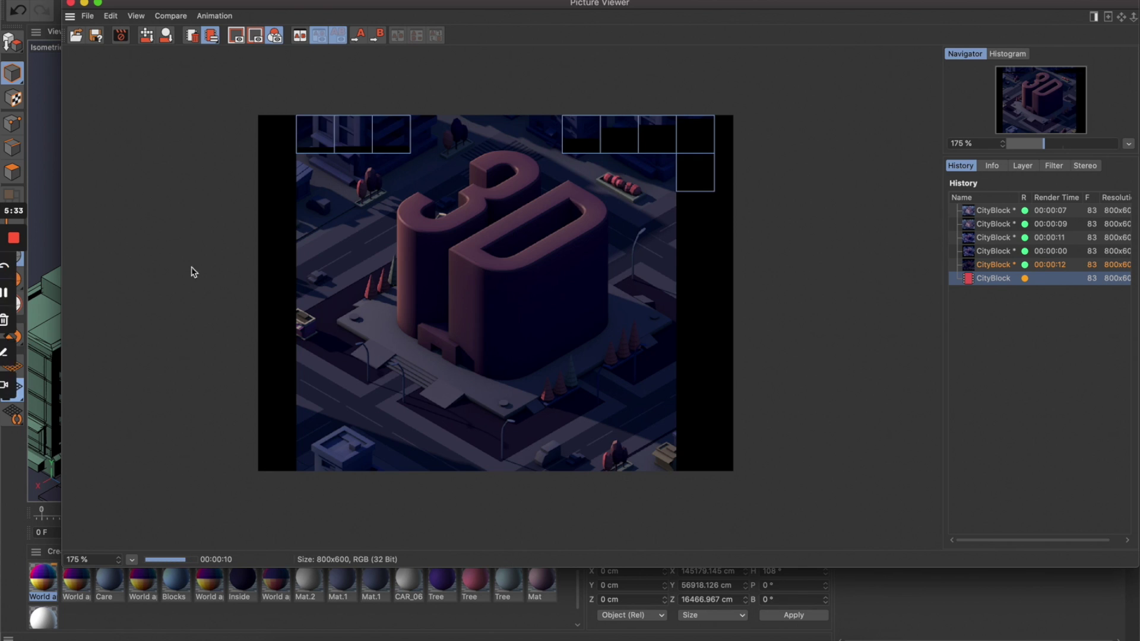
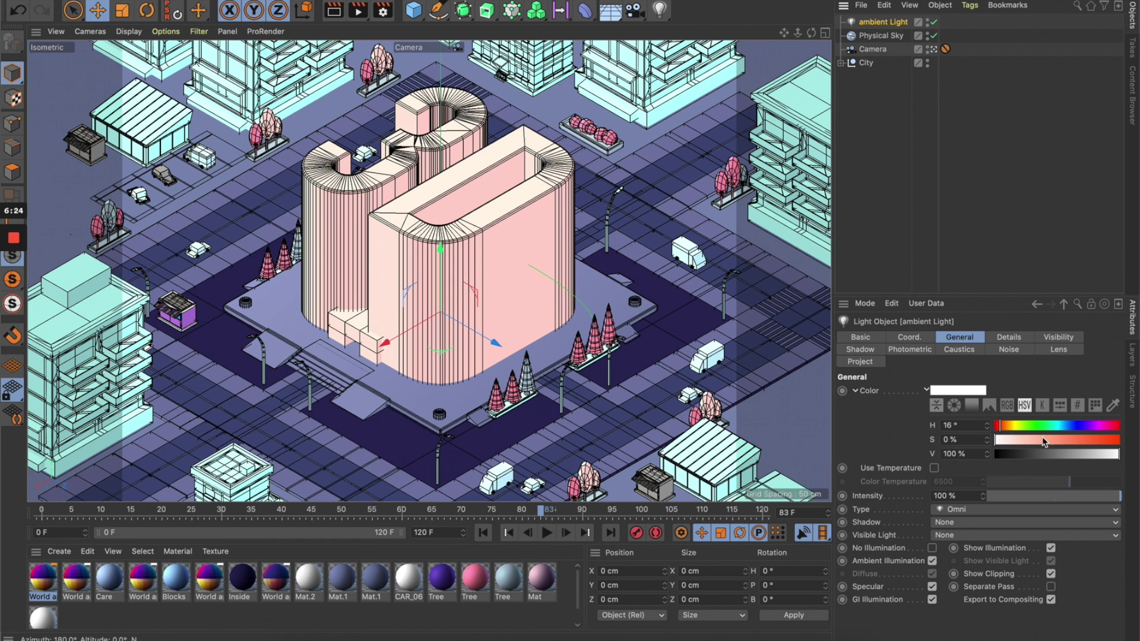
Colour the ambient light orange with hue 21° and saturation 61%, and set its intensity to 80%.
left_click(1003, 428)
left_click(1072, 440)
left_click(1001, 426)
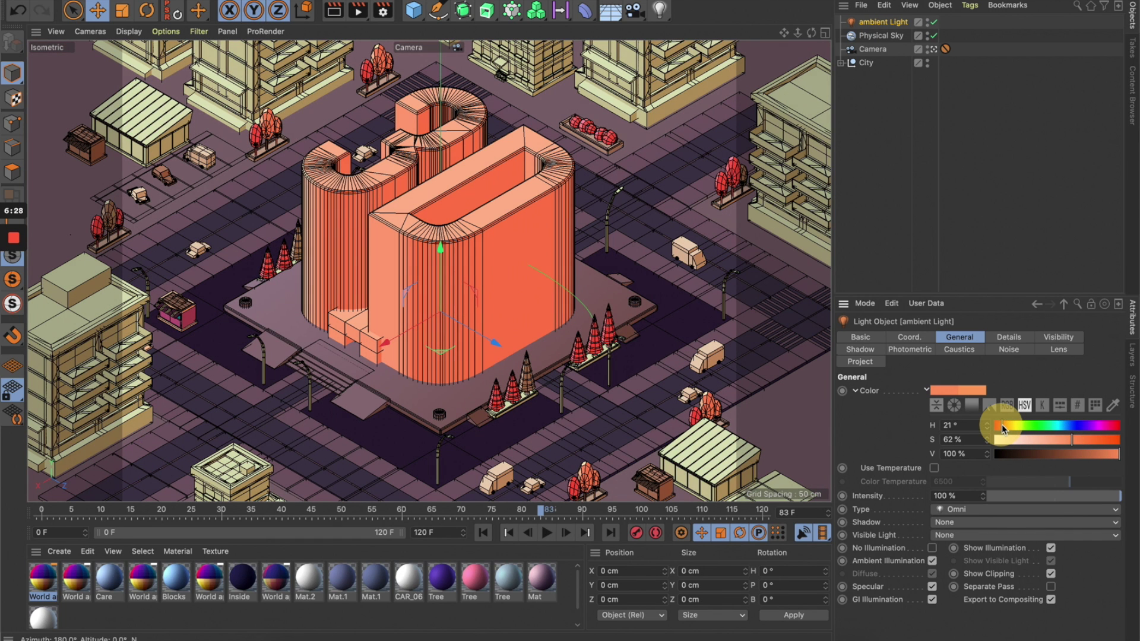
left_click(1069, 441)
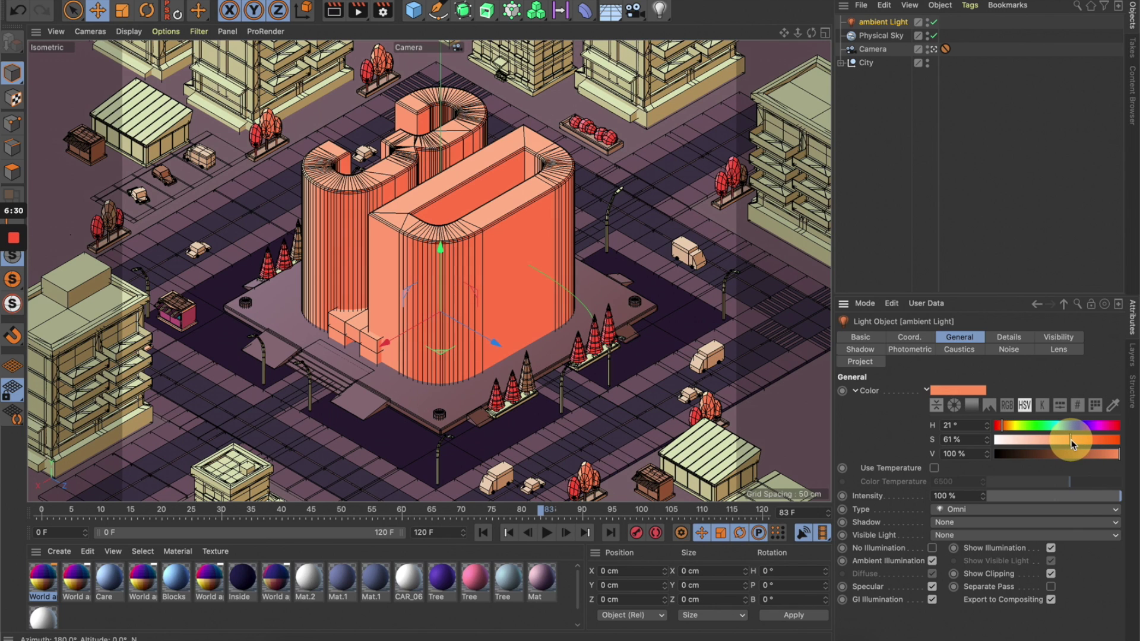
left_click(1070, 439)
left_click(957, 495)
type("80")
key("Return")
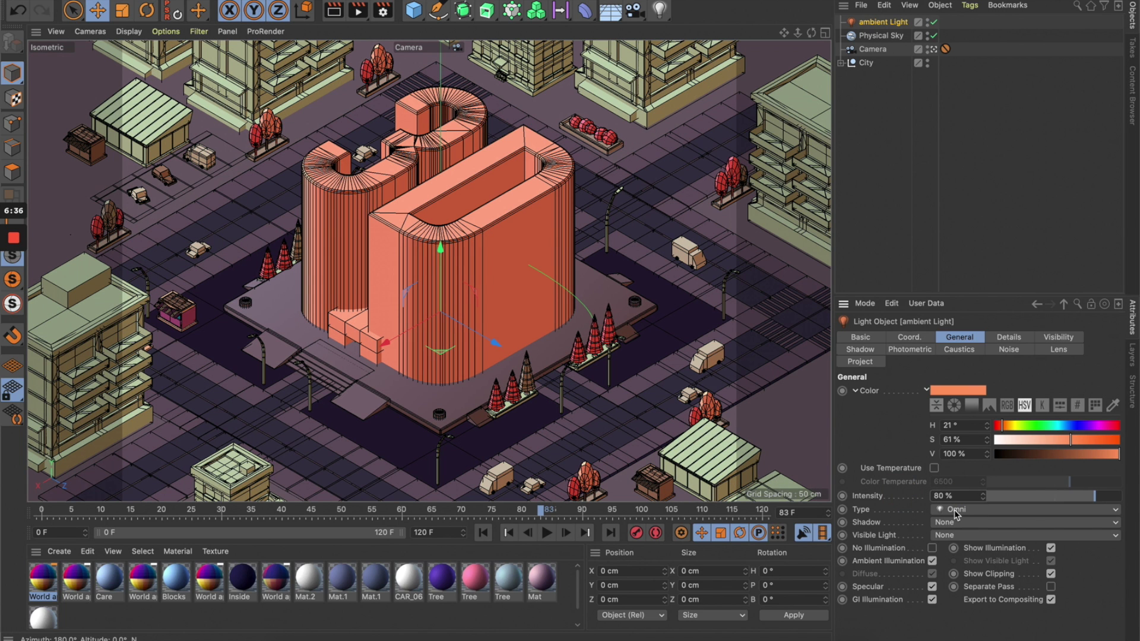
Render the frame with the orange ambient light and compare it with the previous render in the history.
left_click(359, 12)
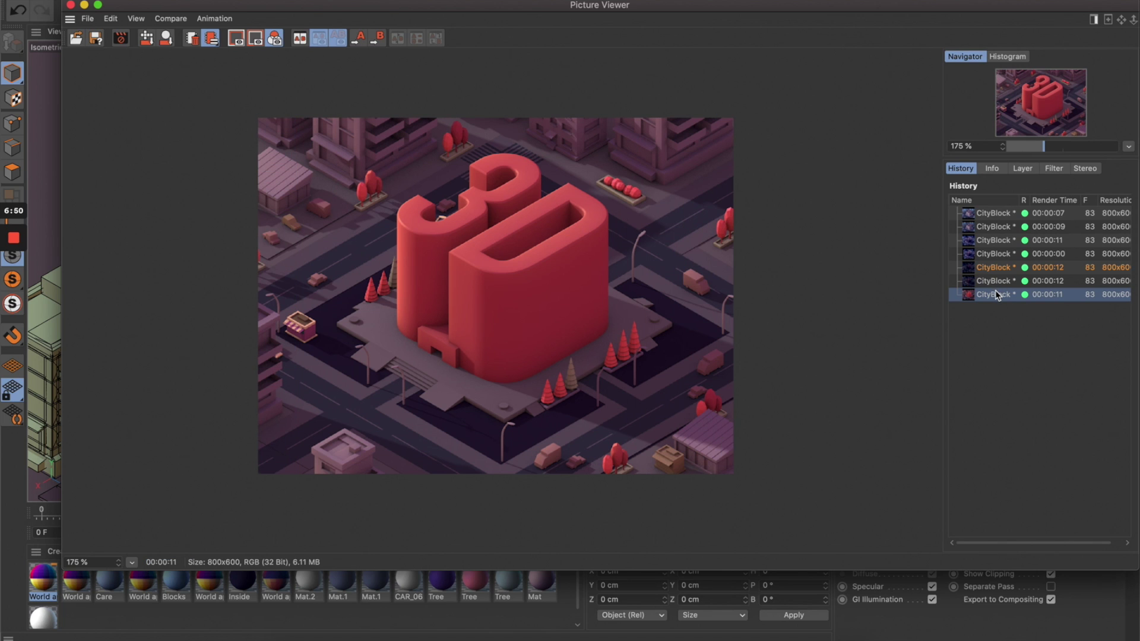
left_click(992, 283)
left_click(992, 293)
left_click(979, 282)
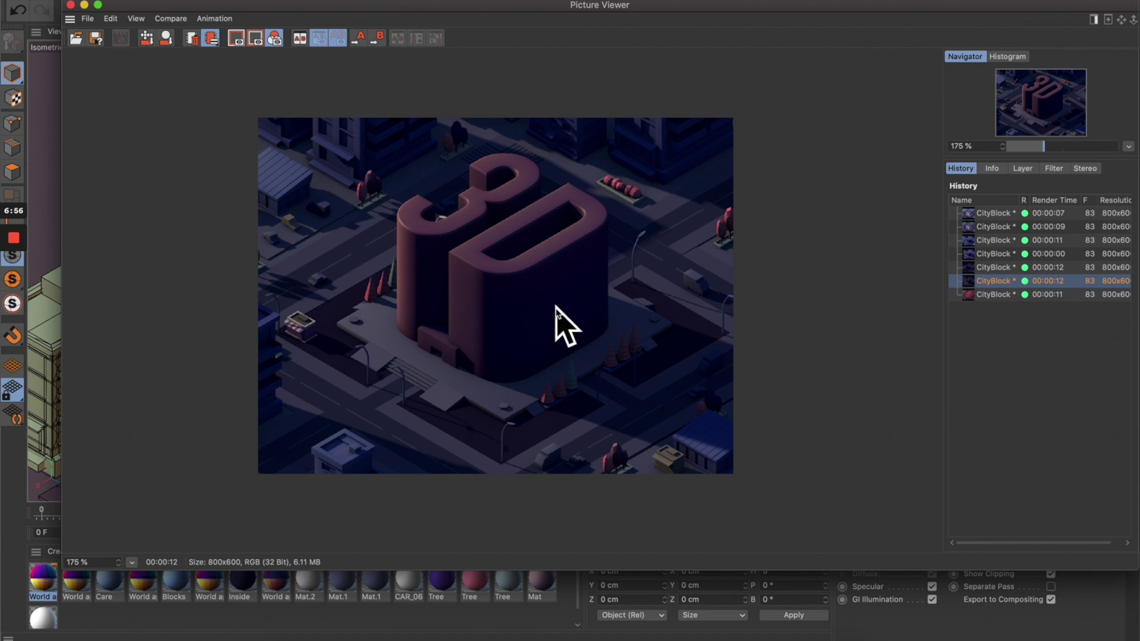
left_click(986, 294)
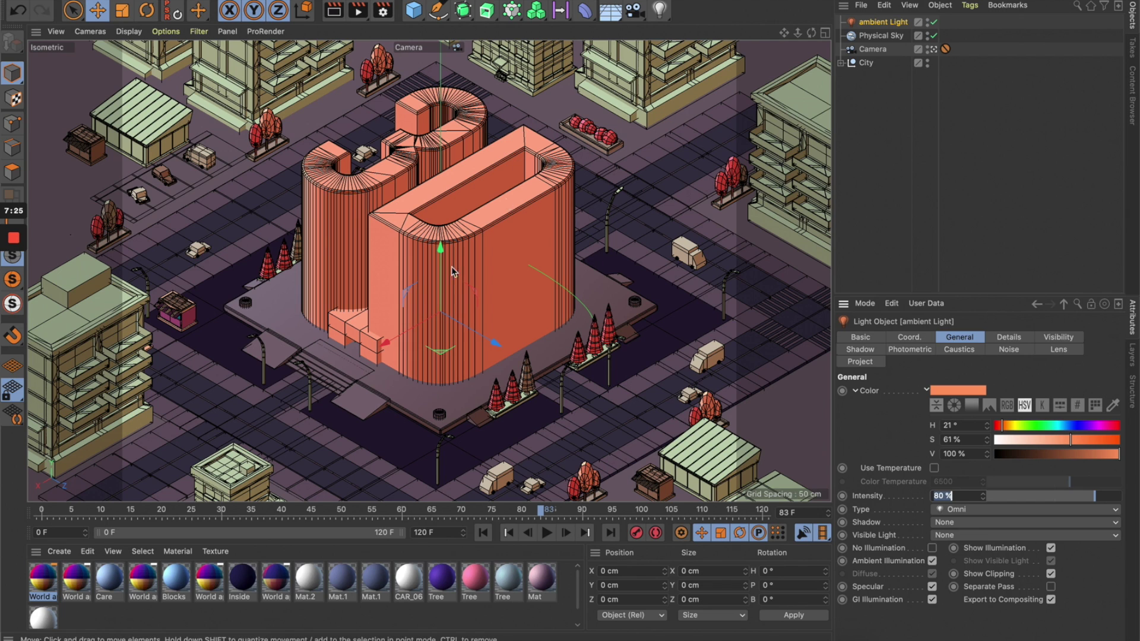
key("Return")
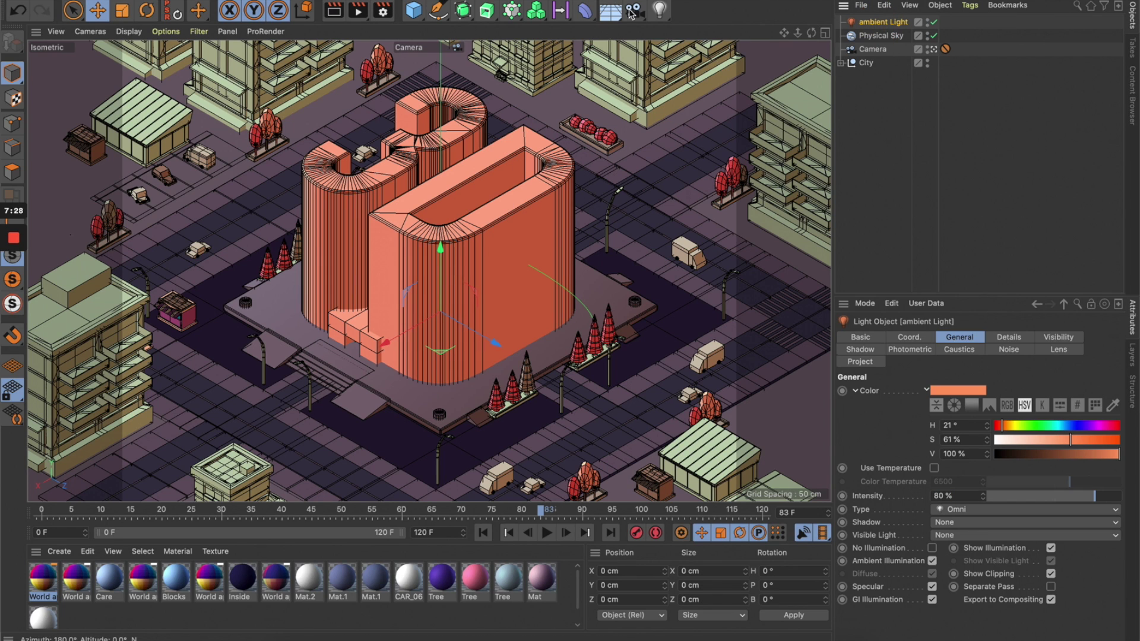
Add an area light and, outside the scene camera's view, place it beside the city at about Y 113 cm, Z -424 cm.
left_click(659, 10)
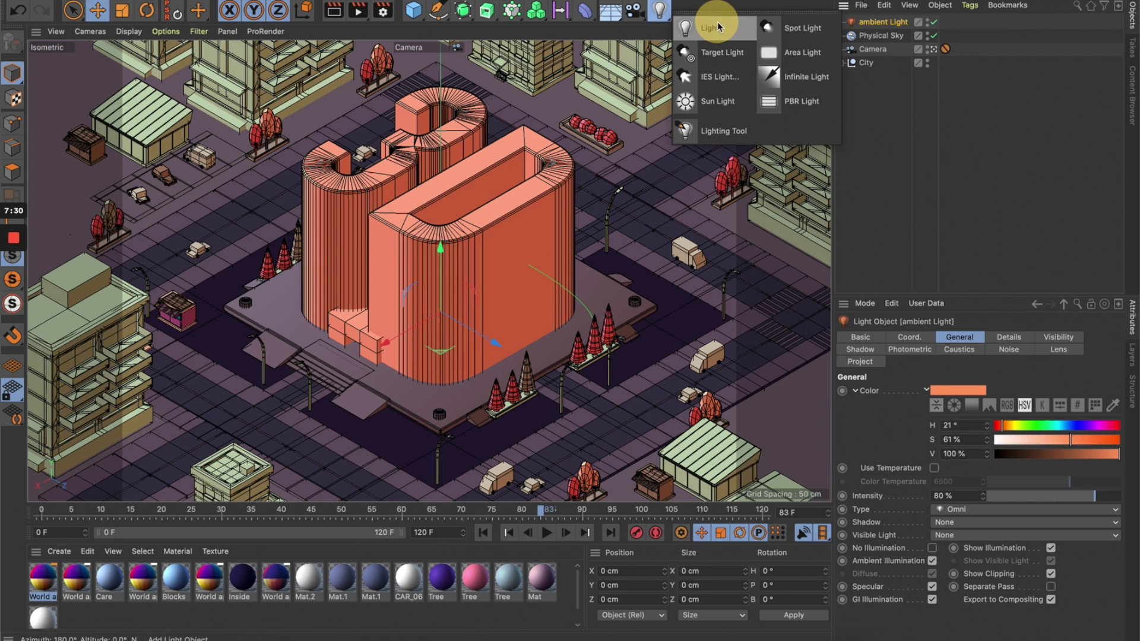
left_click(800, 53)
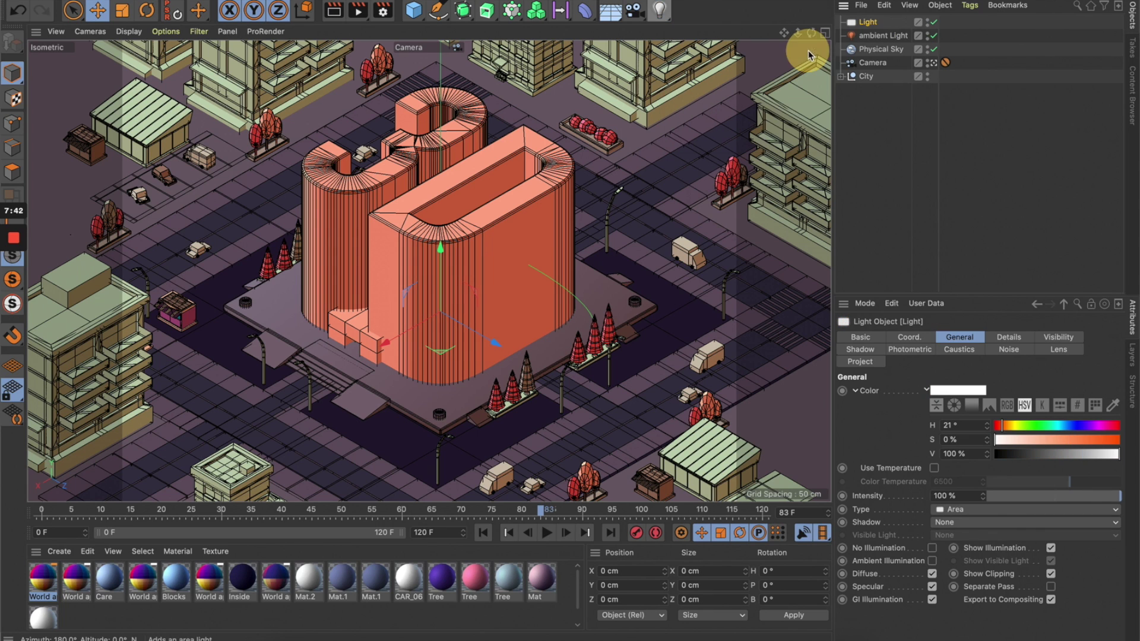
left_click(866, 22)
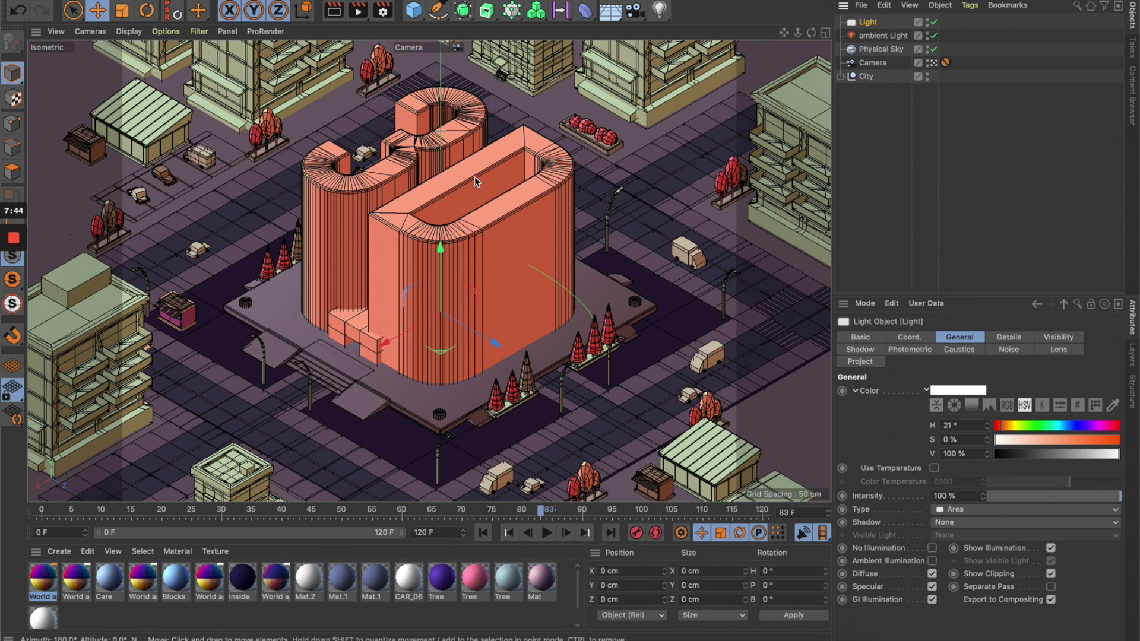
left_click_drag(440, 249, 439, 120)
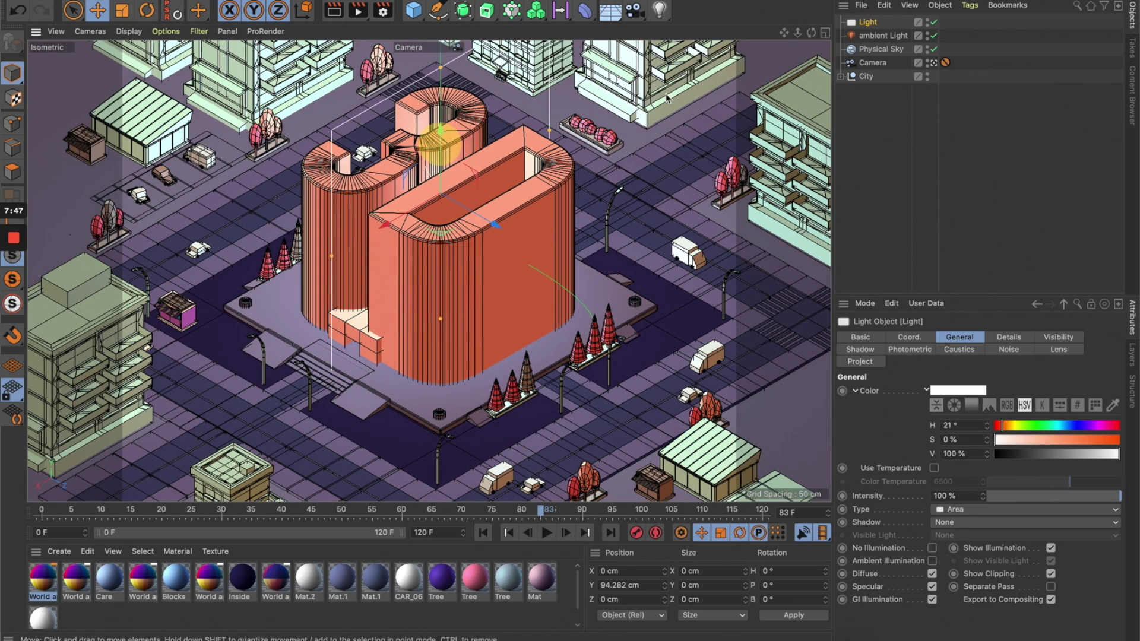
left_click(933, 63)
left_click_drag(505, 364, 311, 275)
left_click_drag(271, 164, 270, 153)
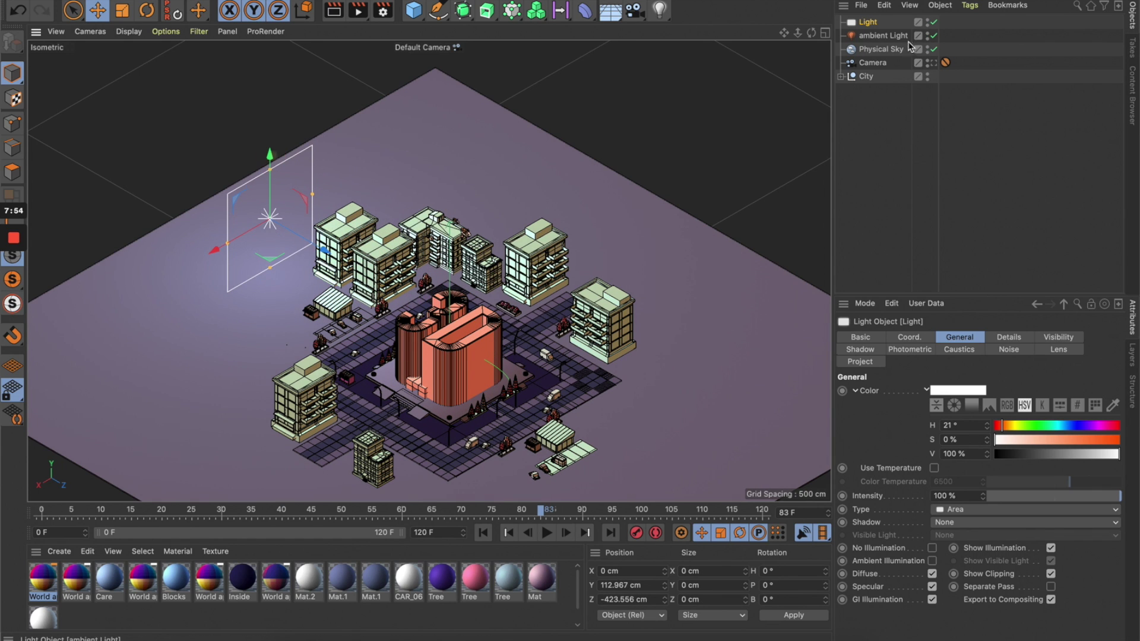
Rename the new area light as Direct sunlight.
double_click(867, 22)
type("D")
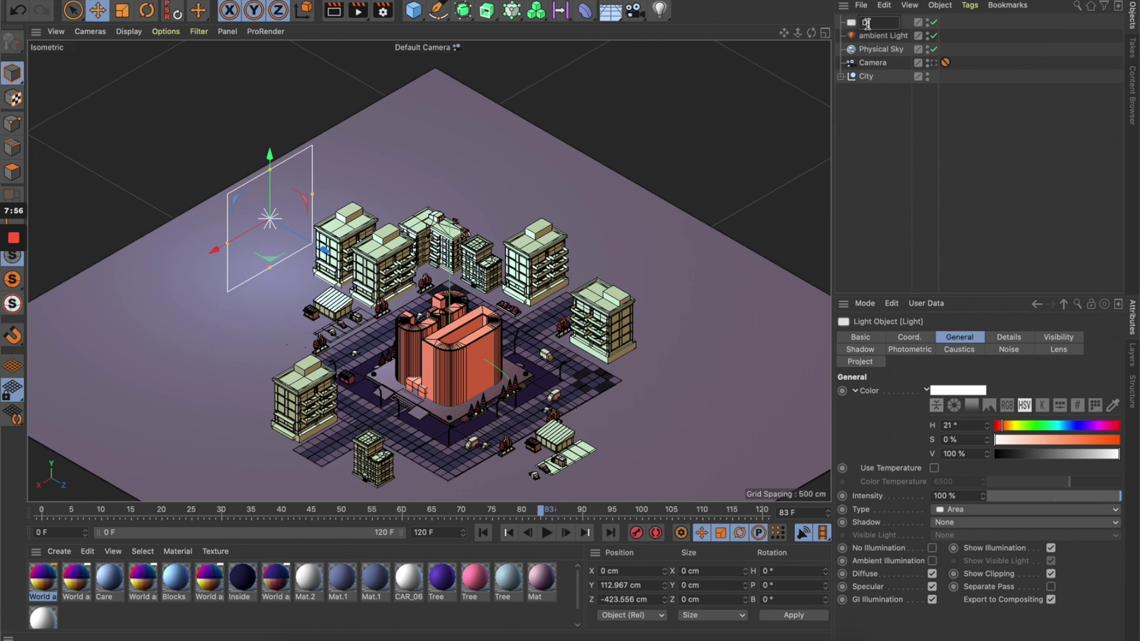
type("irect sun")
type("light")
key("Return")
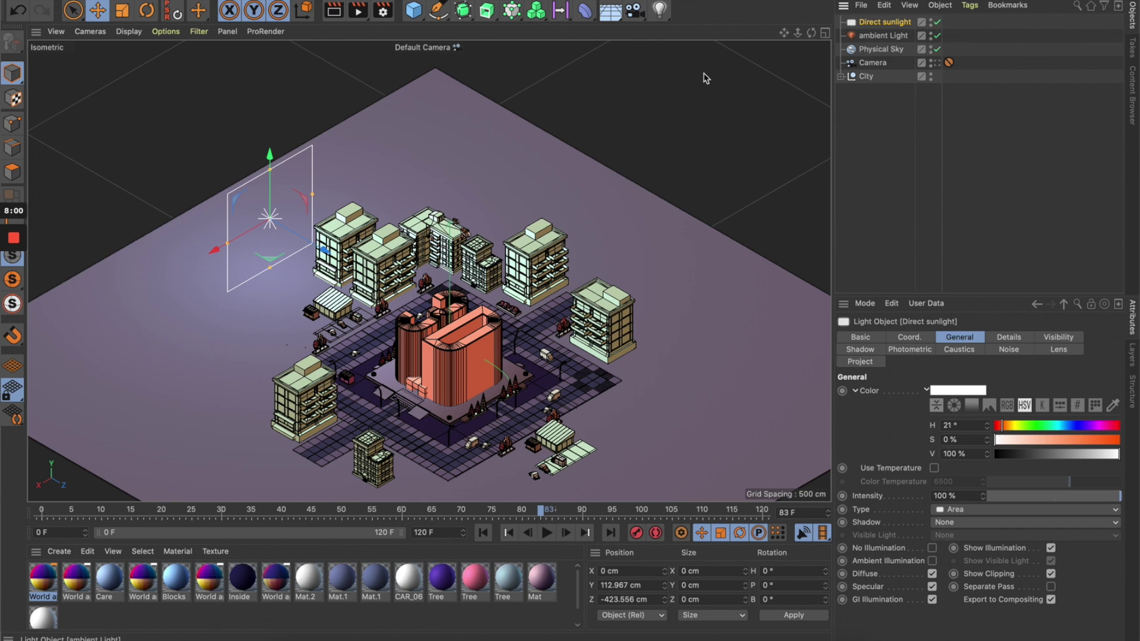
Widen the Direct sunlight area to about 334 cm and raise it to about Y 132 cm.
left_click_drag(313, 194, 342, 178)
left_click_drag(270, 168, 270, 159)
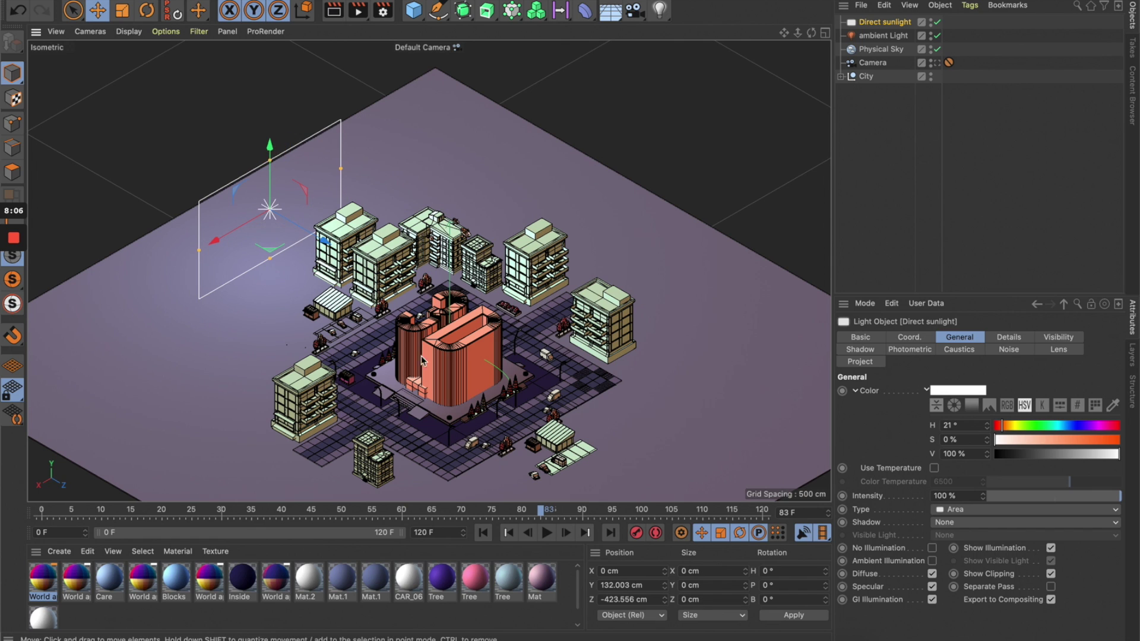
scroll(422, 395, "up", 3)
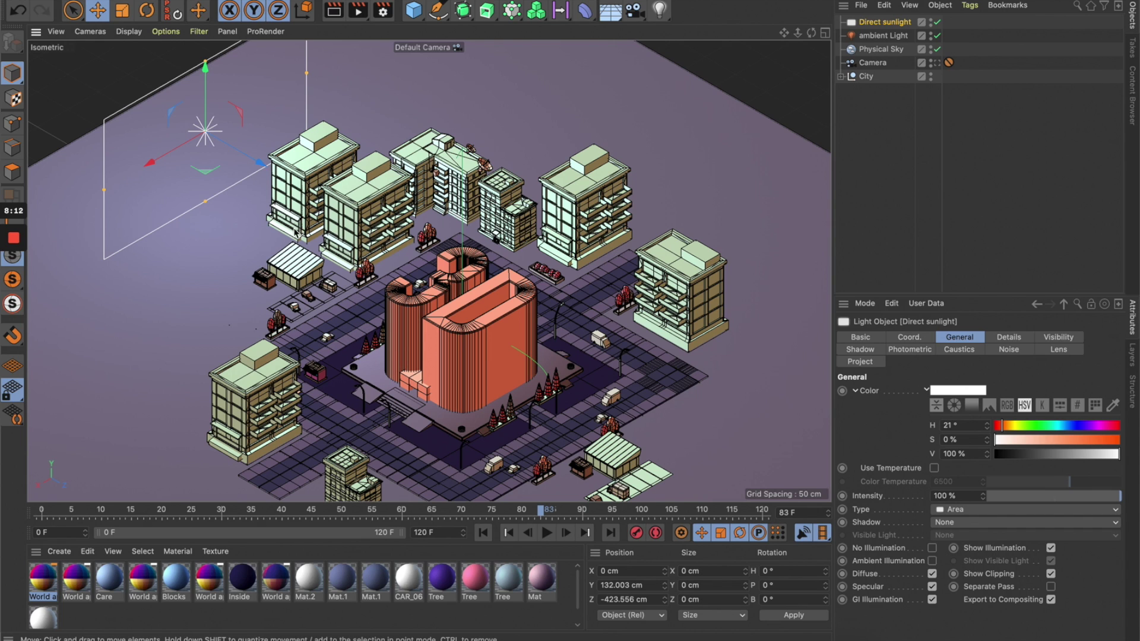
Tint the Direct sunlight a pale orange by increasing its colour saturation.
left_click(879, 51)
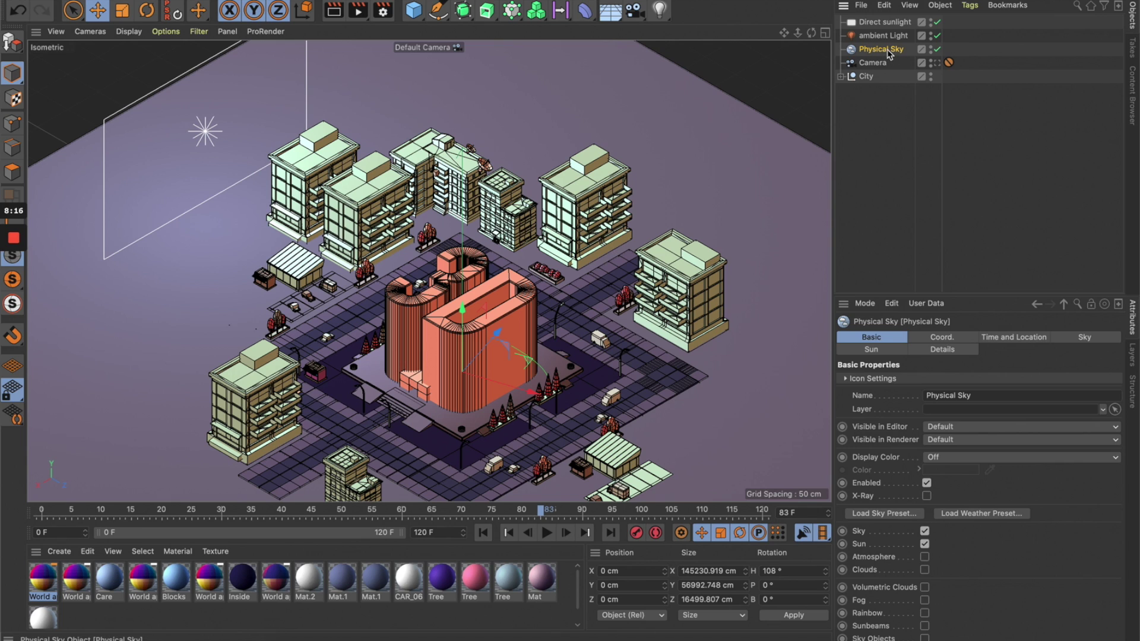
left_click(876, 23)
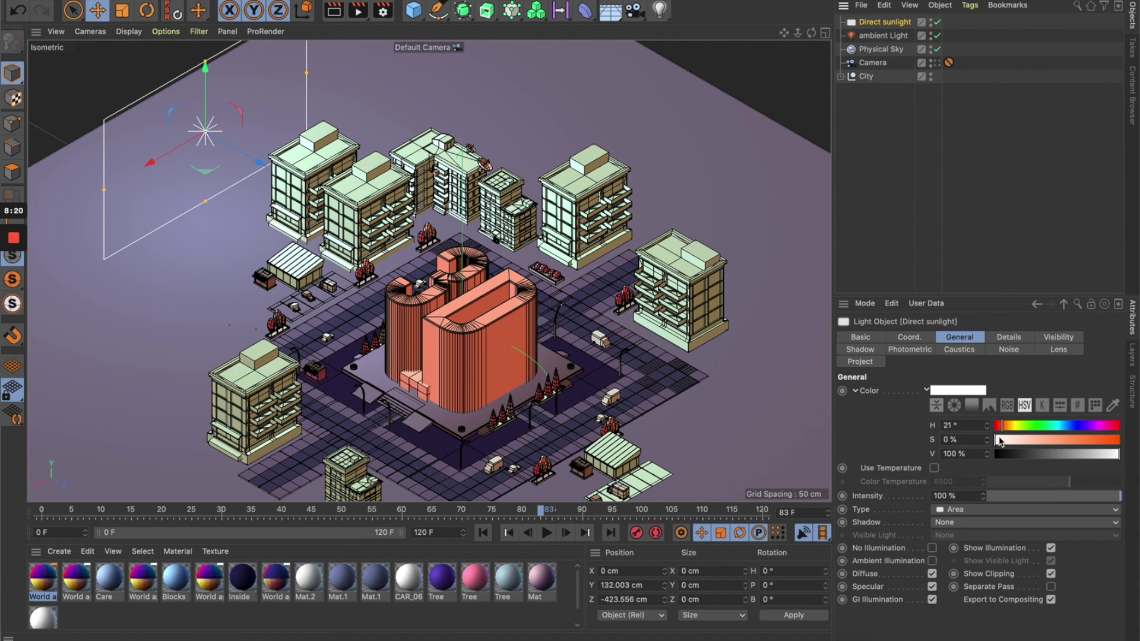
left_click_drag(1009, 442, 1039, 444)
Set the Direct sunlight's falloff to Inverse Square (Physically Accurate) and extend its radius over the city to about 893 cm.
left_click(1021, 337)
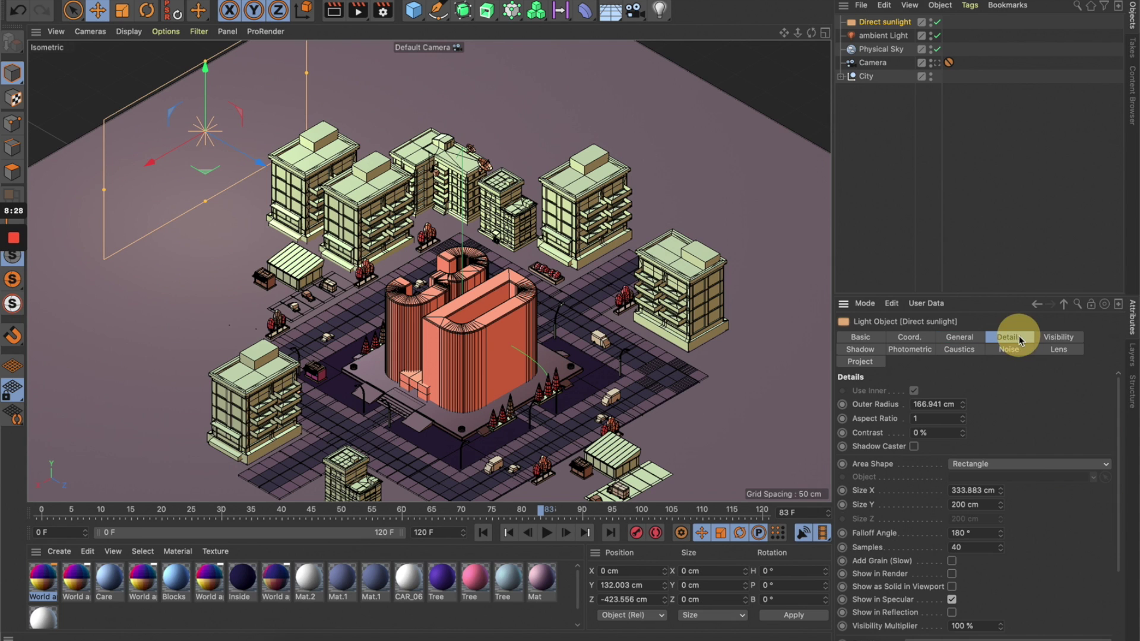
scroll(879, 564, "down", 5)
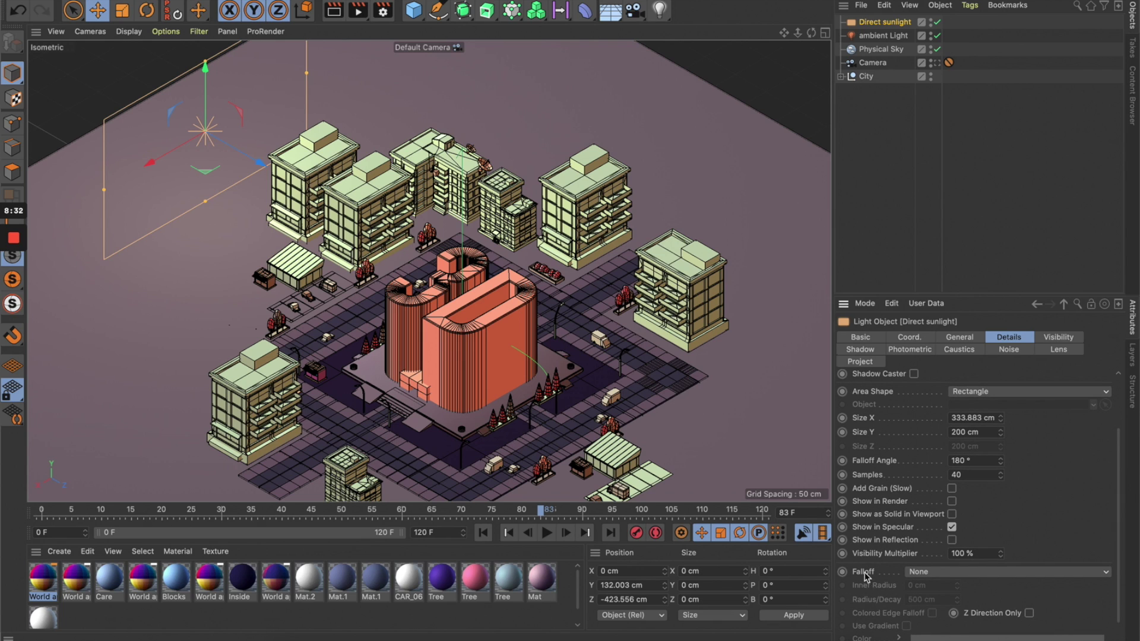
left_click(926, 573)
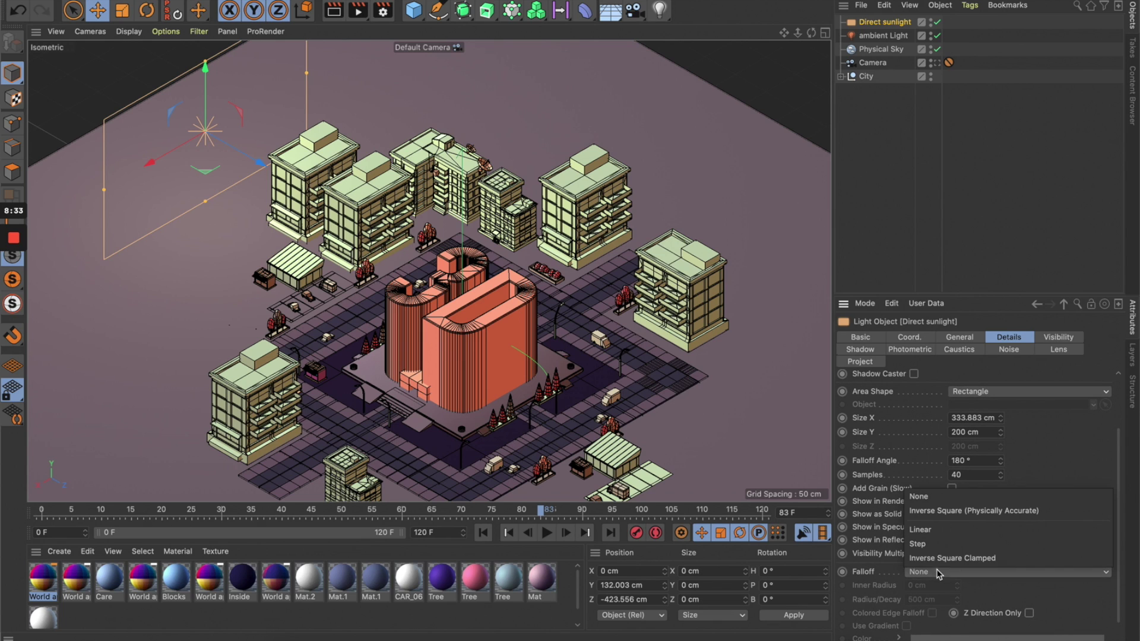
left_click(952, 512)
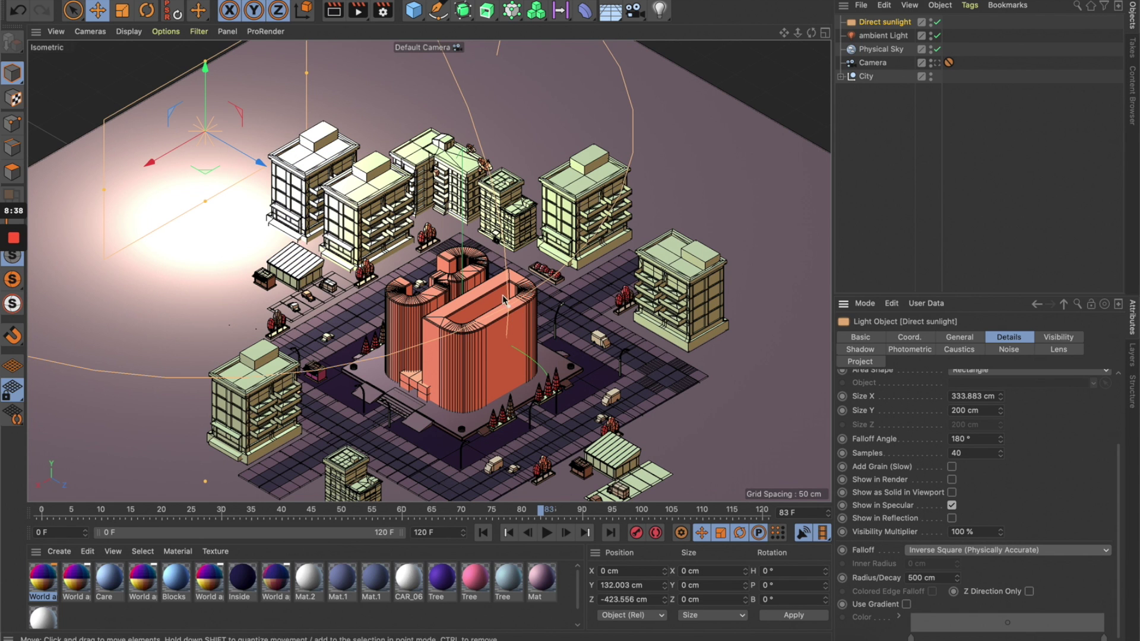
left_click_drag(501, 299, 738, 458)
Restrict the Direct sunlight to Z Direction Only and move it farther from the city to about Z -453 cm.
left_click_drag(262, 168, 251, 158)
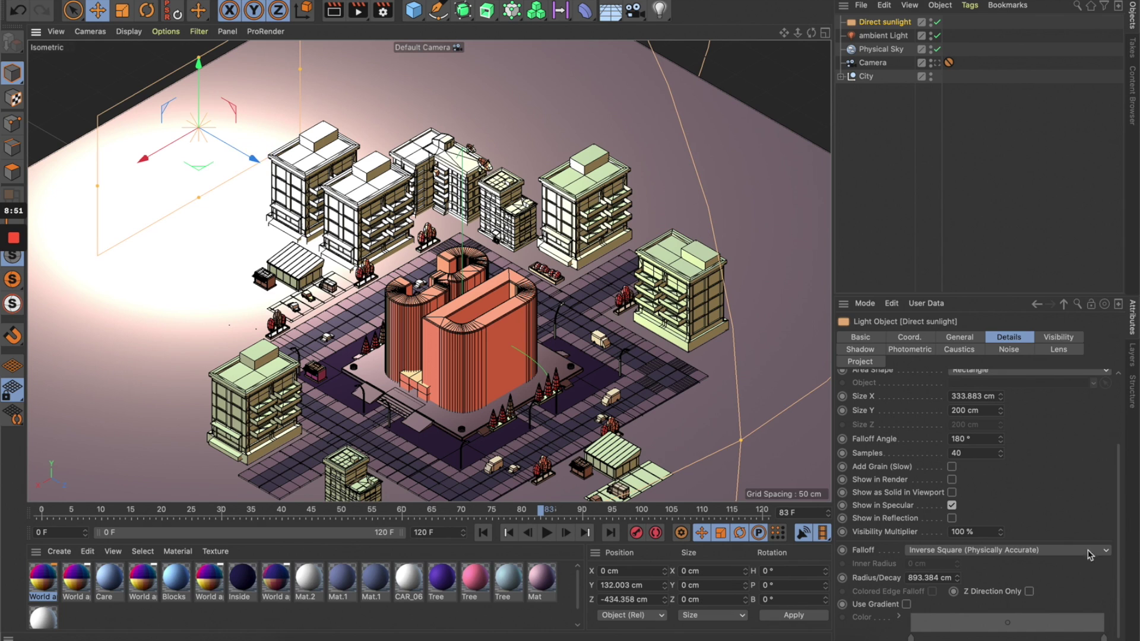
left_click(1030, 593)
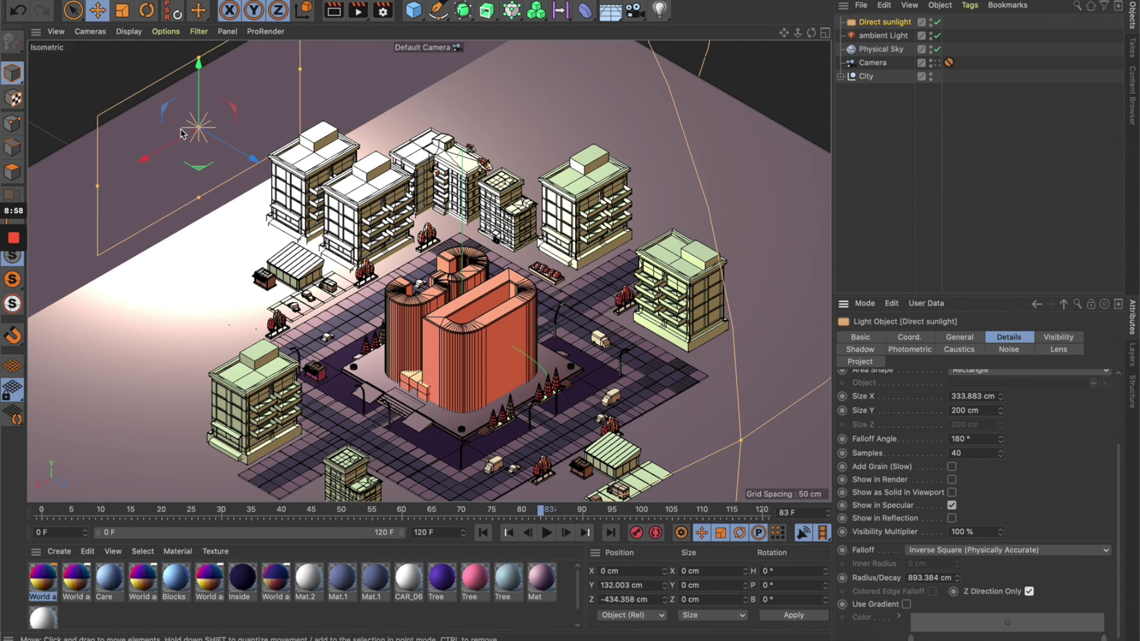
left_click_drag(243, 166, 241, 151)
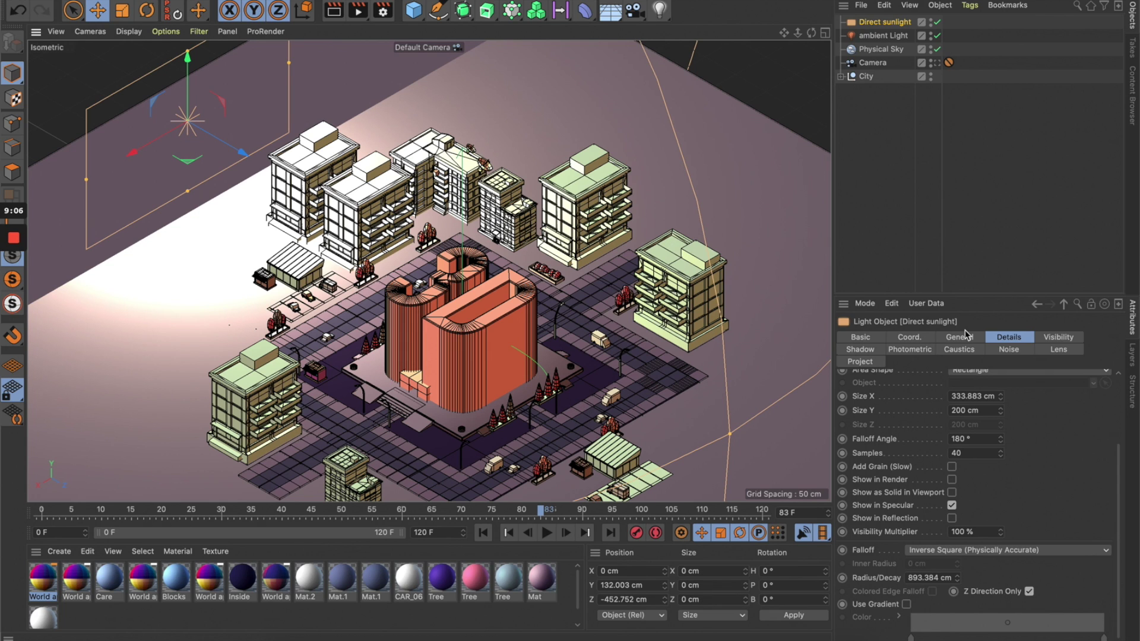
Set the Direct sunlight's shadow type to Area.
left_click(861, 350)
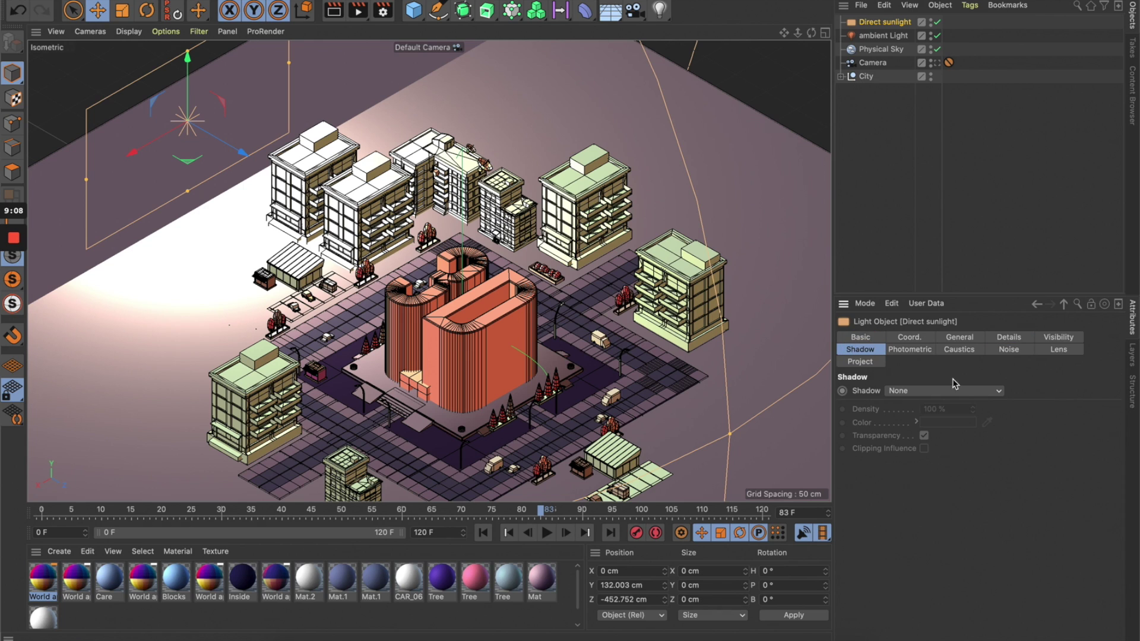
left_click(968, 392)
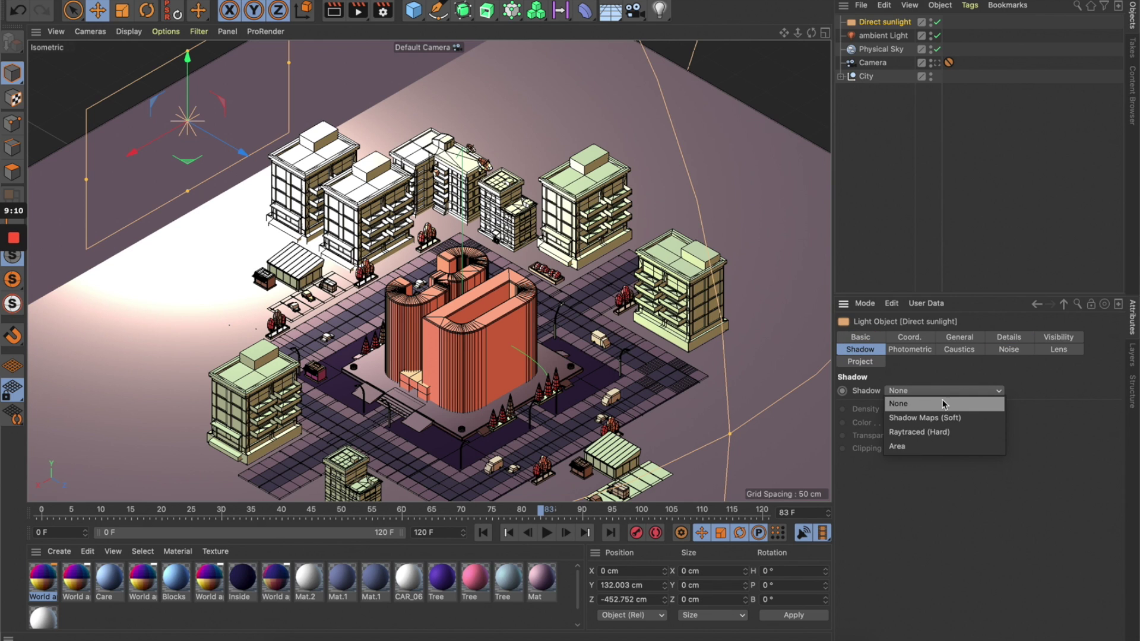
left_click(912, 447)
left_click(1051, 435)
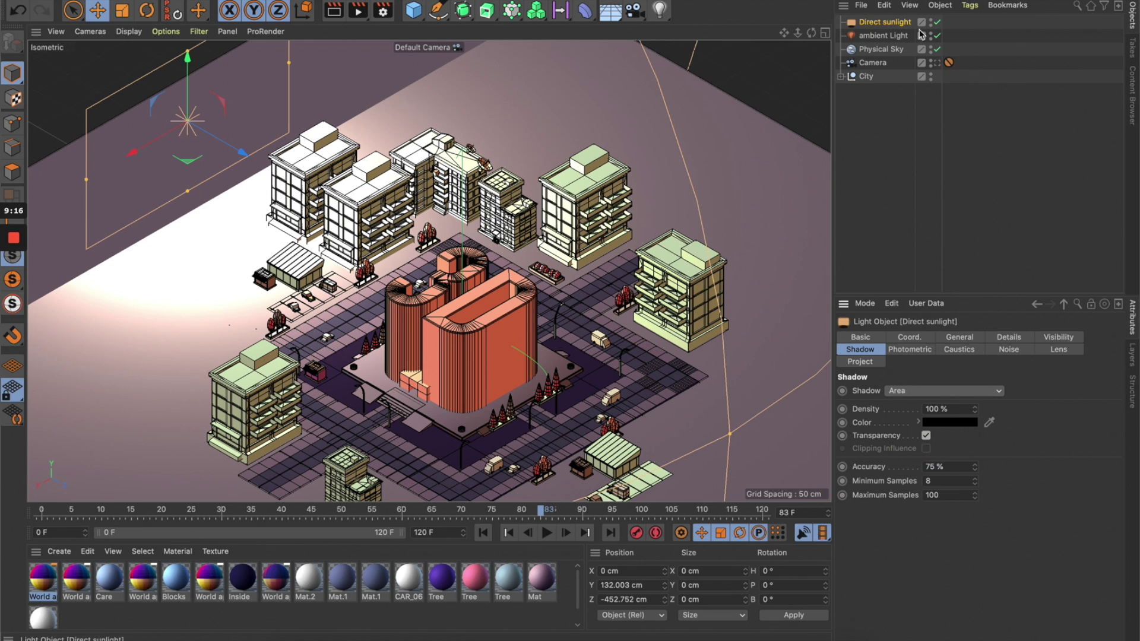
Return to the scene camera's view and render the frame with the Direct sunlight.
left_click(937, 63)
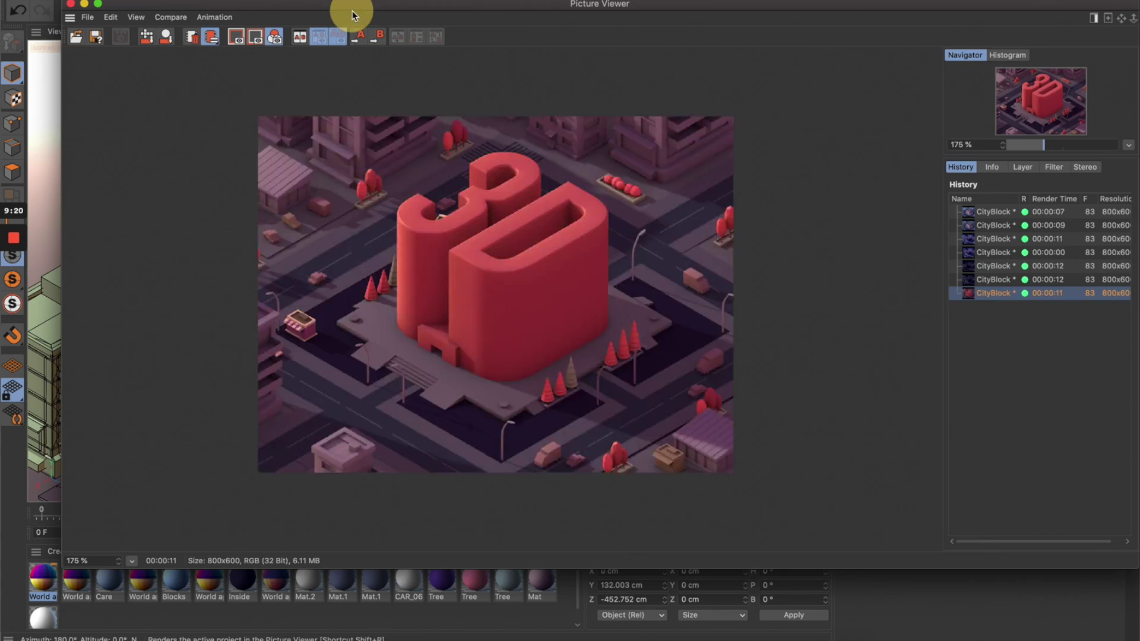
left_click(358, 10)
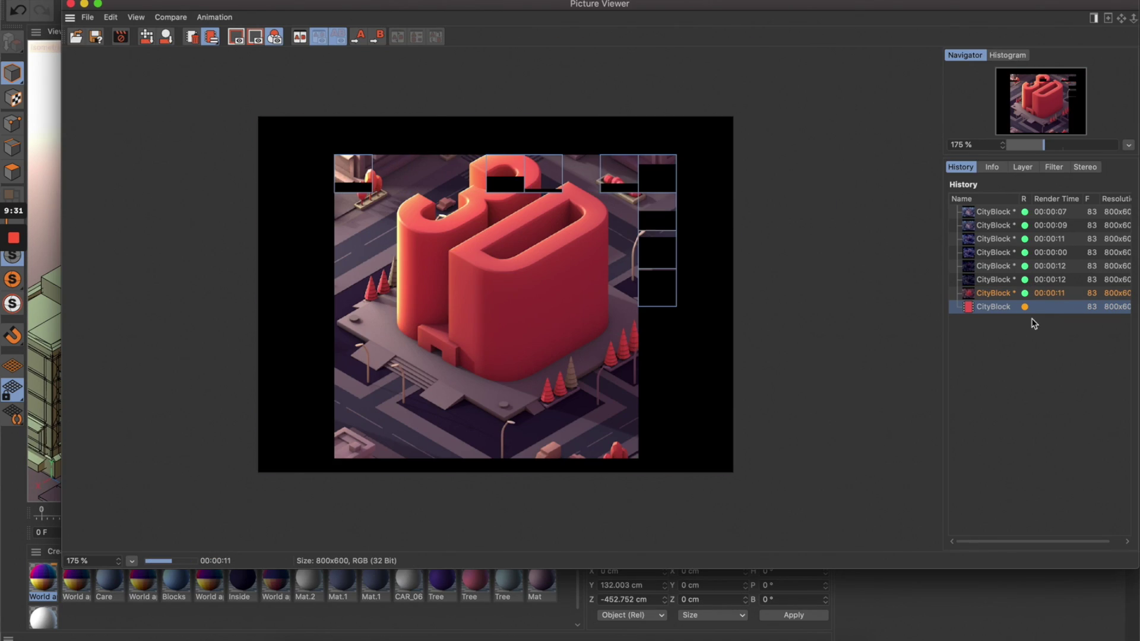
Compare the renders with and without the Direct sunlight at a closer zoom and render the frame again.
left_click(999, 293)
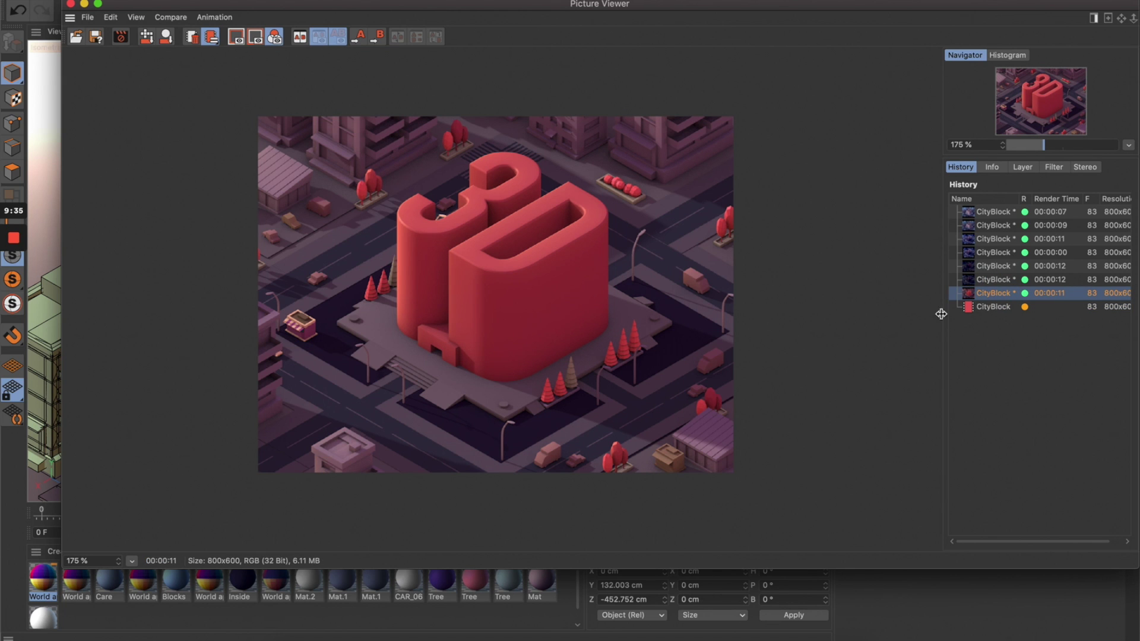
left_click(973, 306)
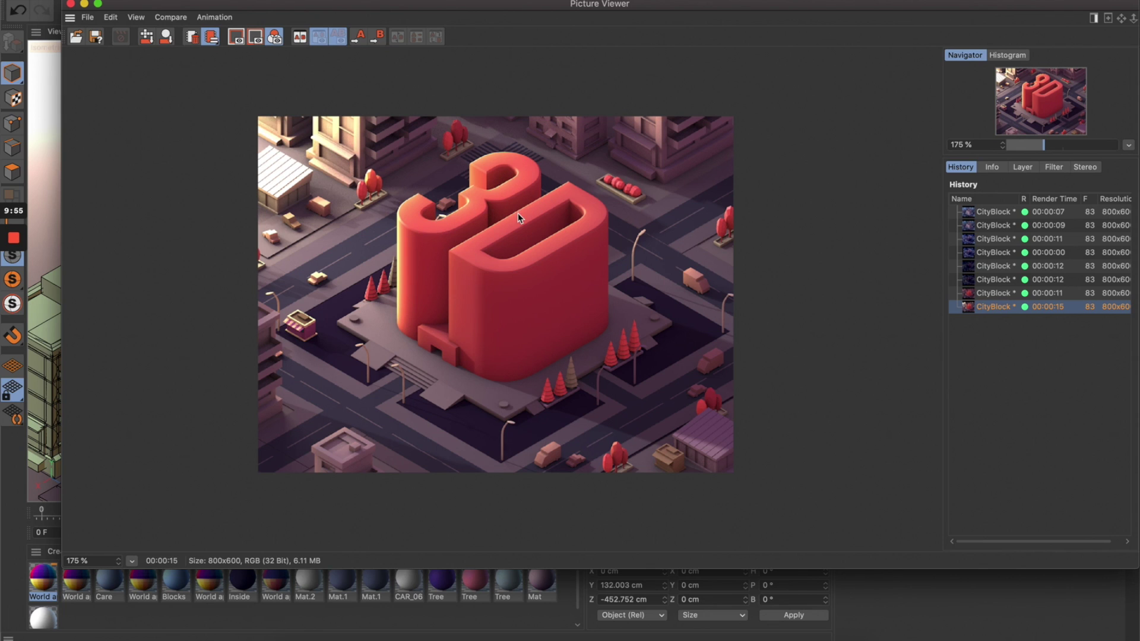
left_click(985, 293)
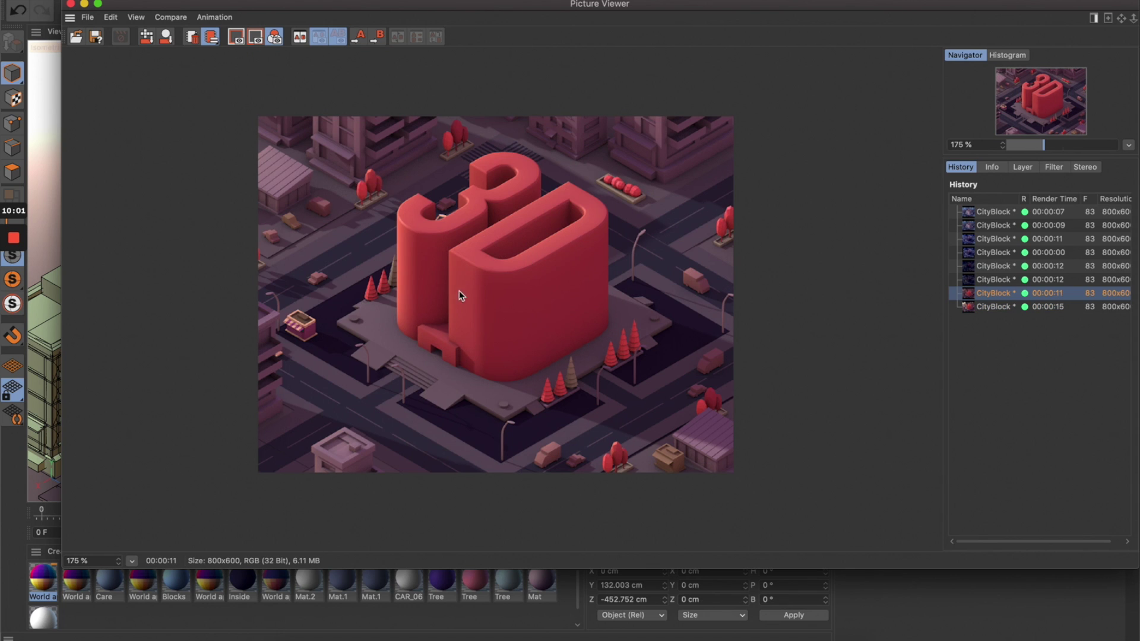
left_click(985, 307)
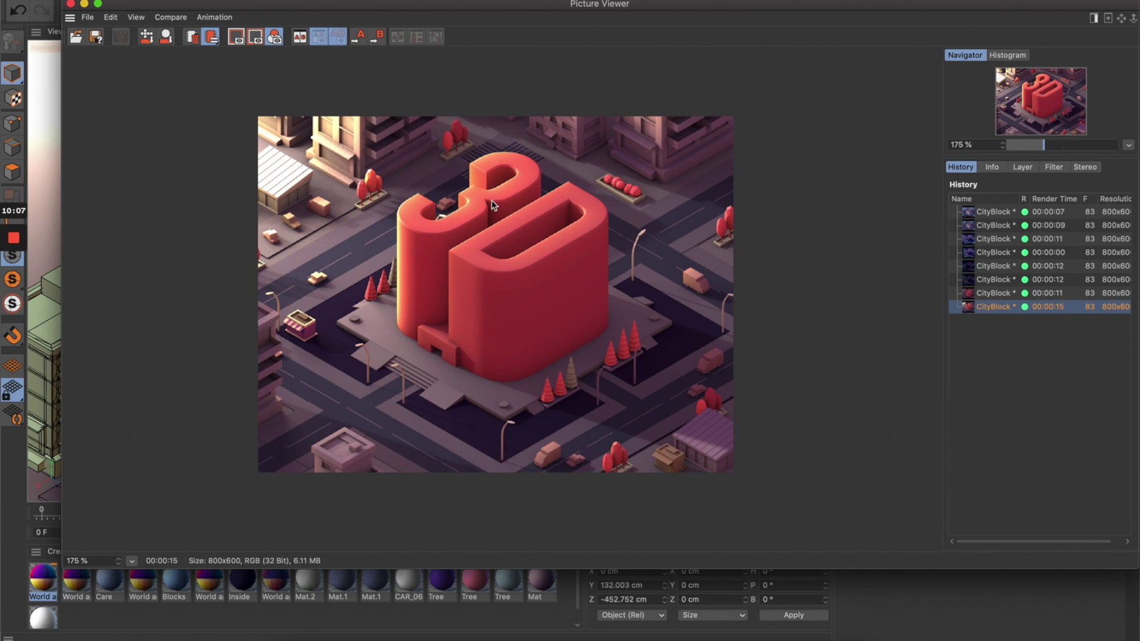
left_click(978, 293)
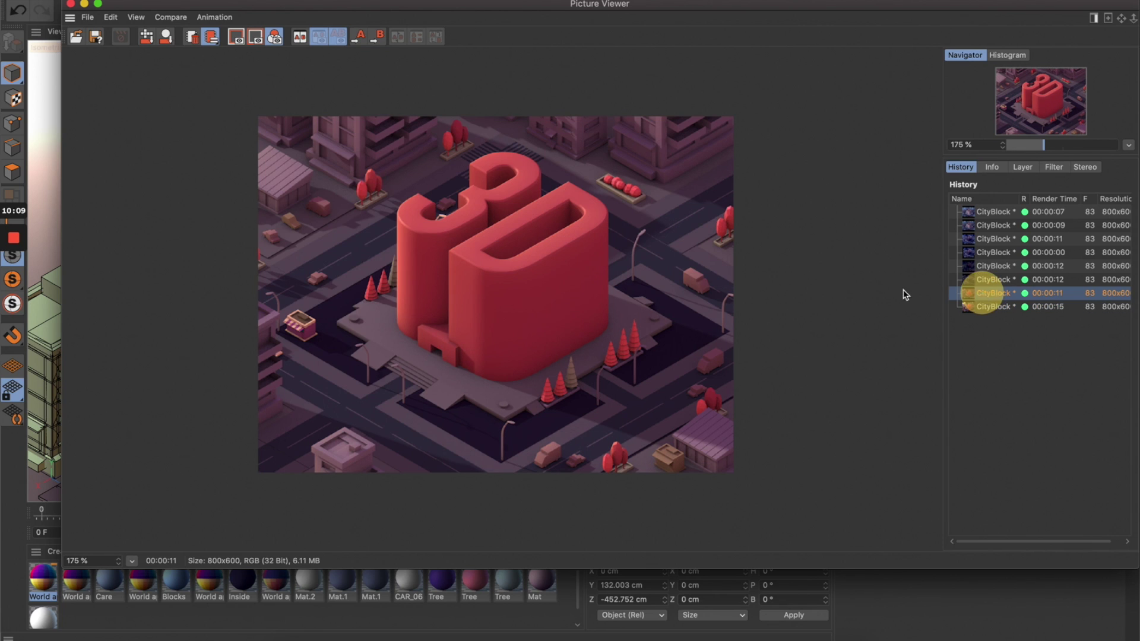
scroll(323, 226, "up", 1)
scroll(325, 224, "up", 1)
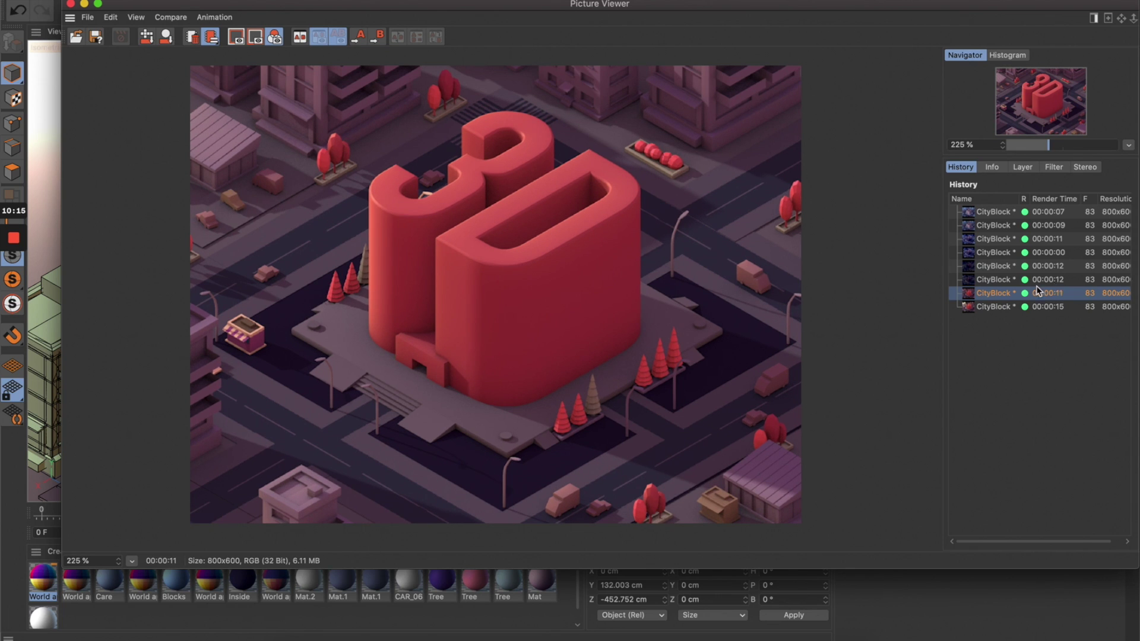
left_click(996, 307)
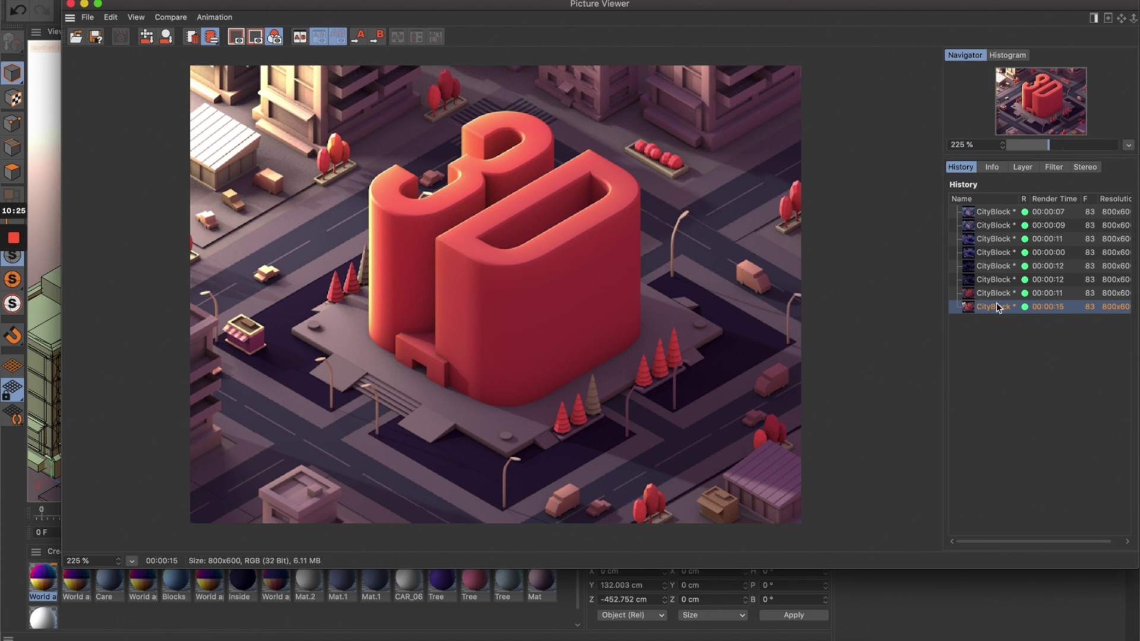
key("shift+r")
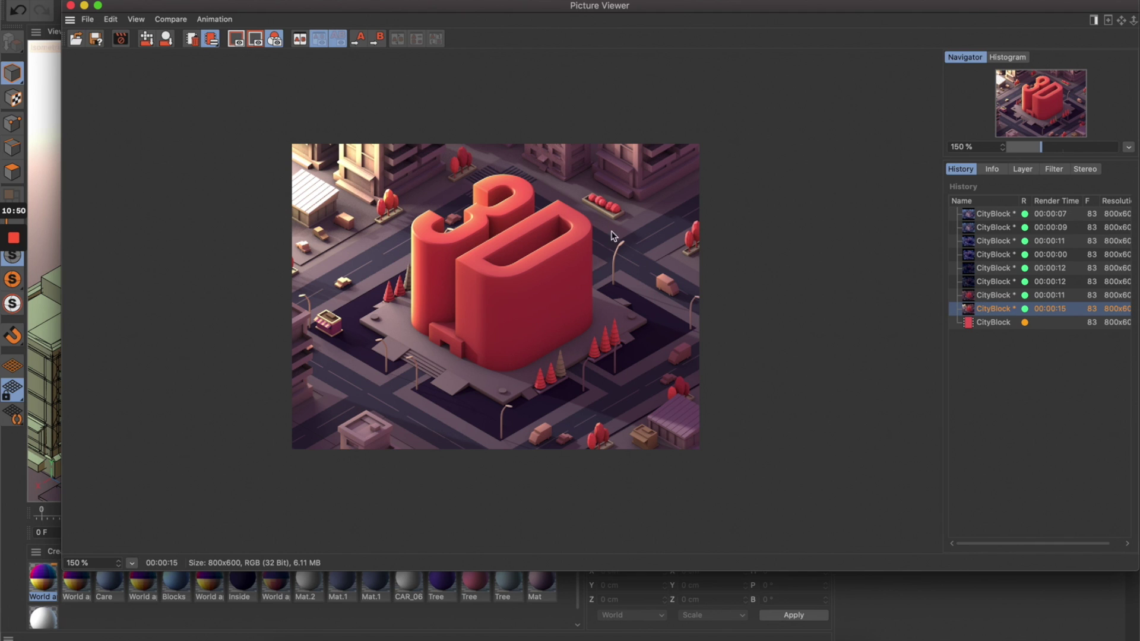
Leave the scene camera's view and duplicate the Direct sunlight.
left_click(70, 6)
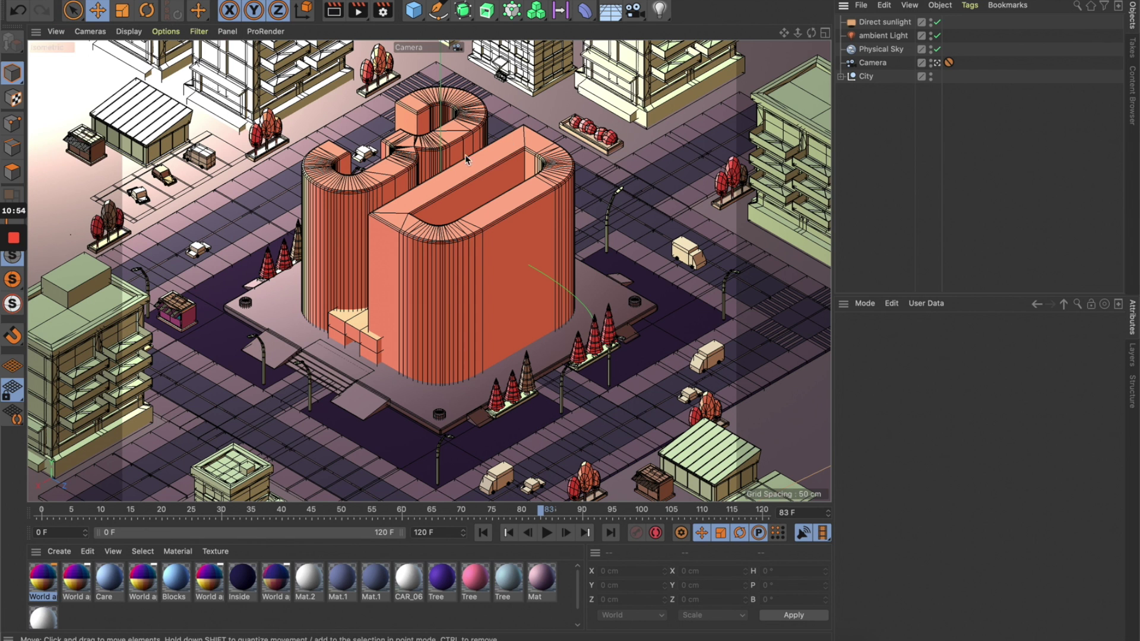
left_click(936, 62)
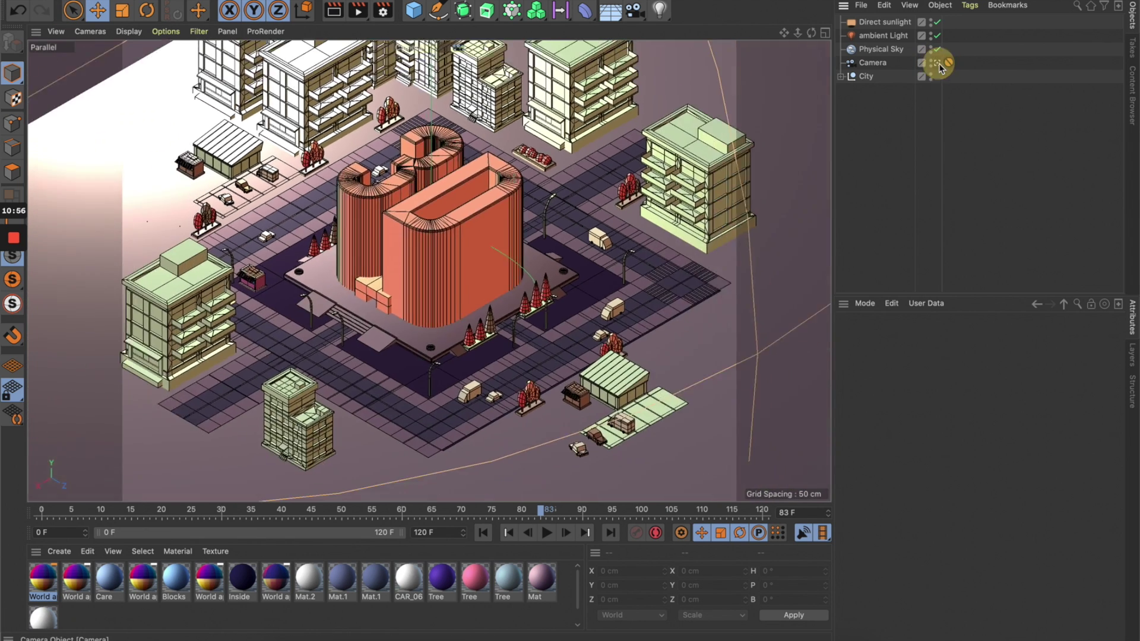
left_click(189, 123)
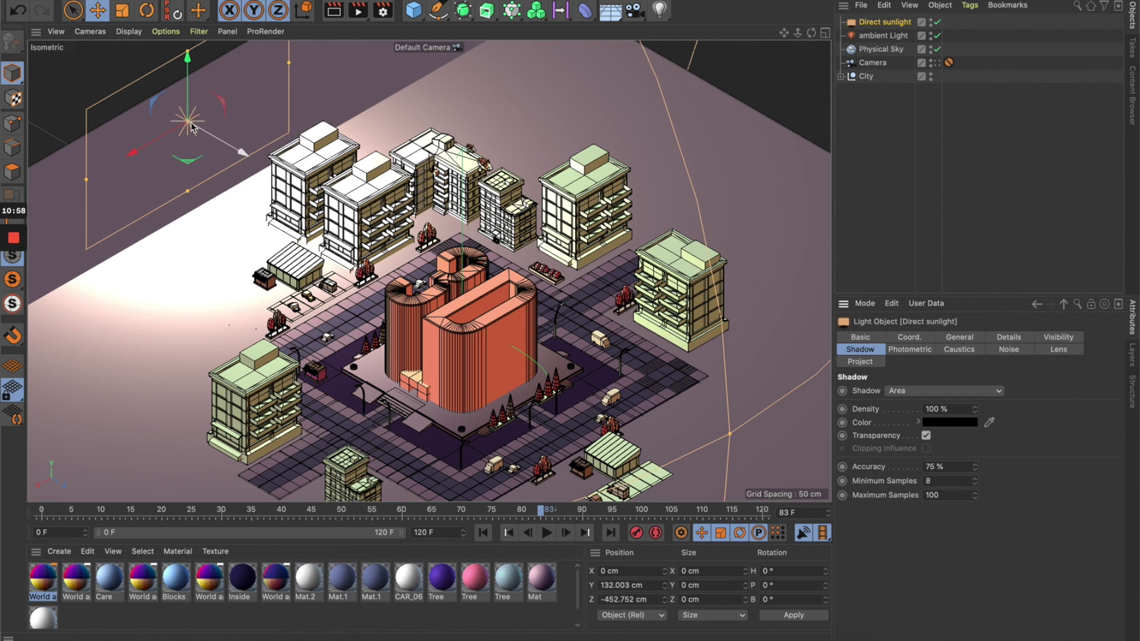
scroll(291, 156, "down", 2)
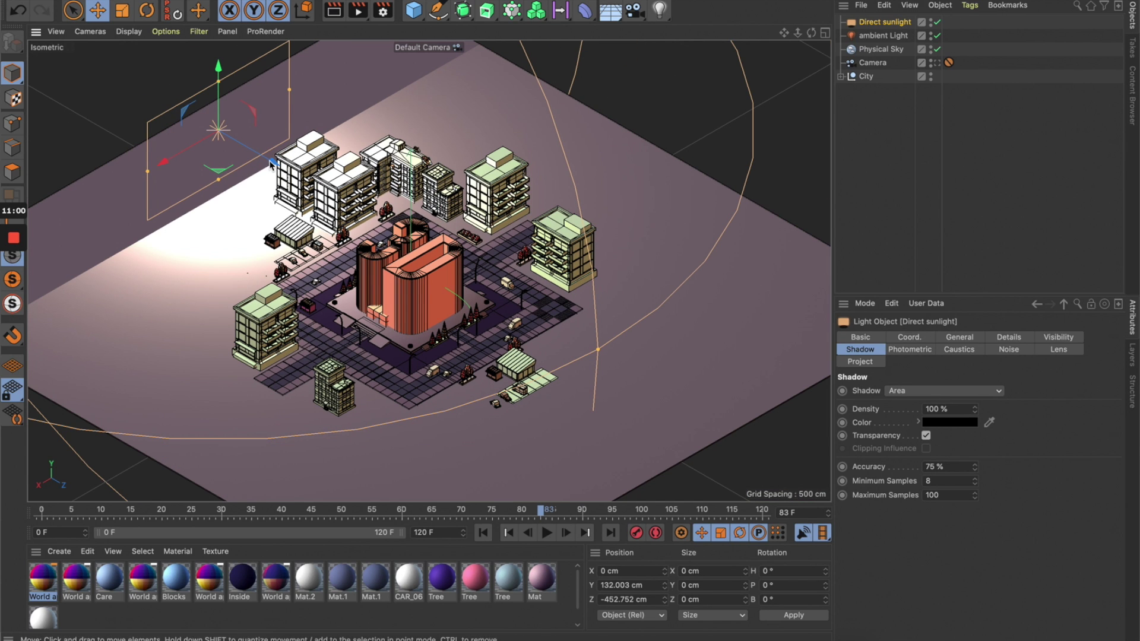
left_click(889, 24)
key("ctrl+c")
key("ctrl+v")
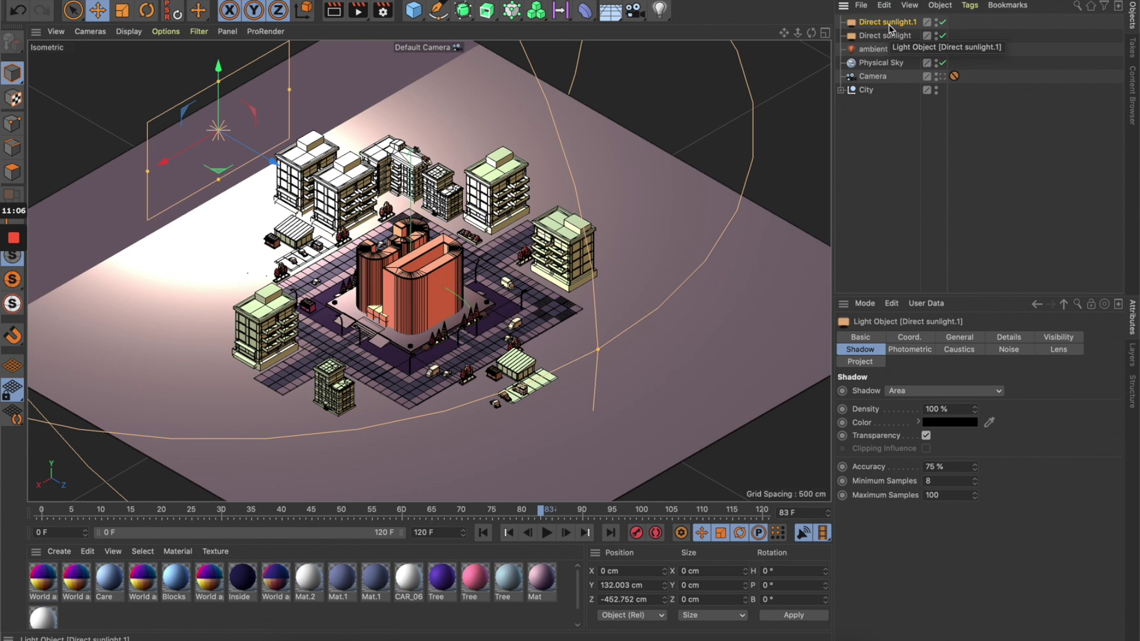
Rename the duplicated light as Blue Ambient Light.
double_click(889, 24)
type("E")
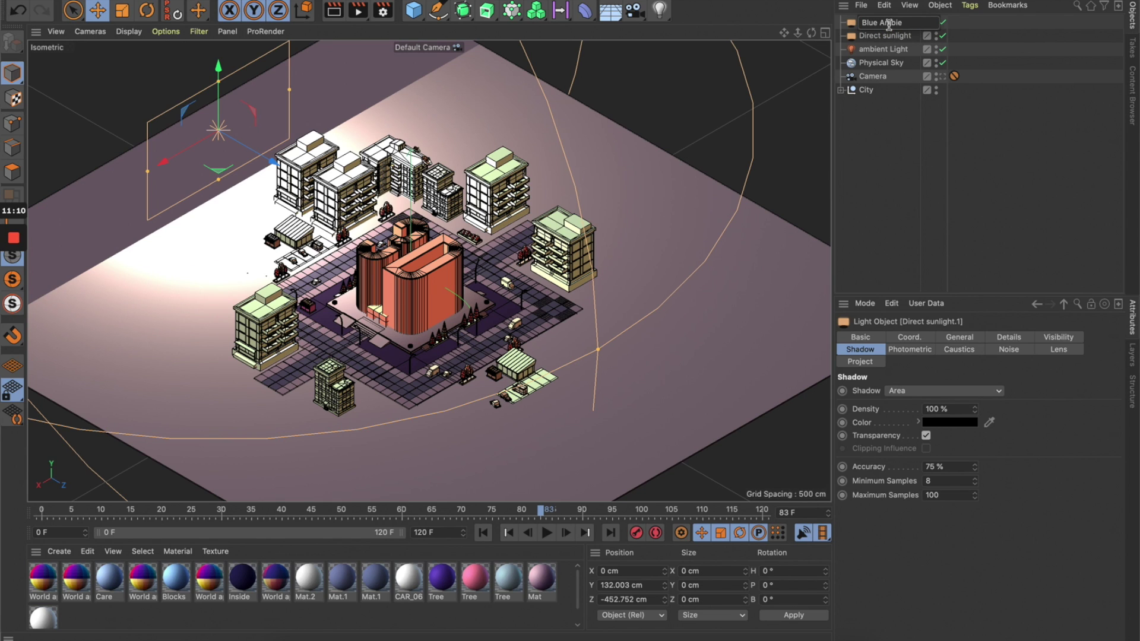
type("lue Ambient Light")
key("Return")
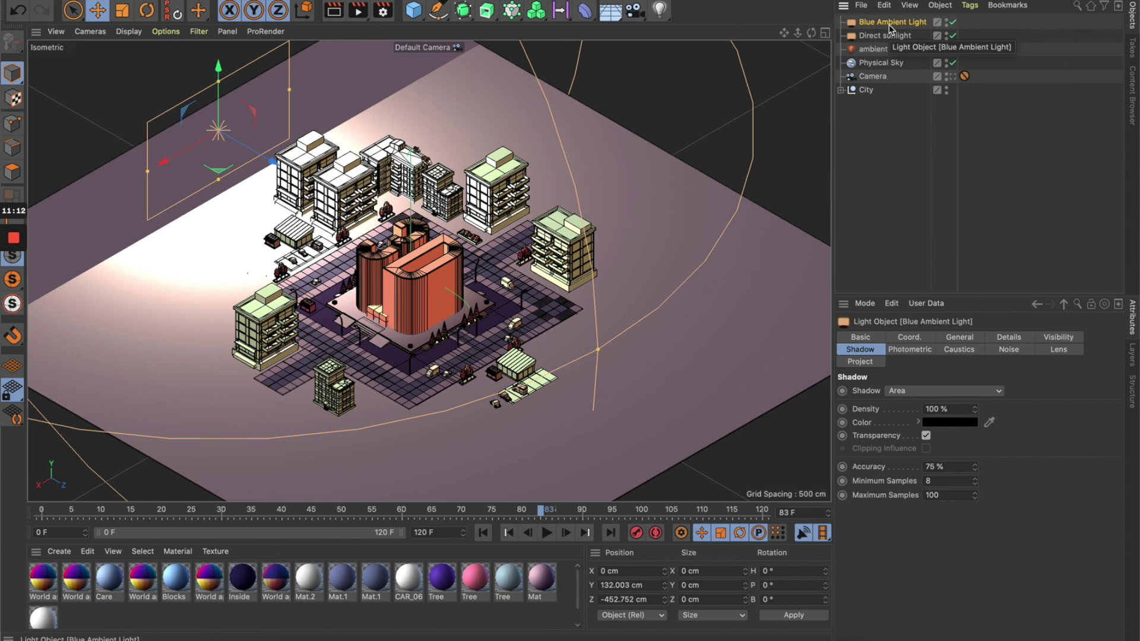
Move the Blue Ambient Light to the opposite side of the city at about X -328, Y 110, Z 293 cm, with heading -140°.
left_click_drag(247, 156, 642, 276)
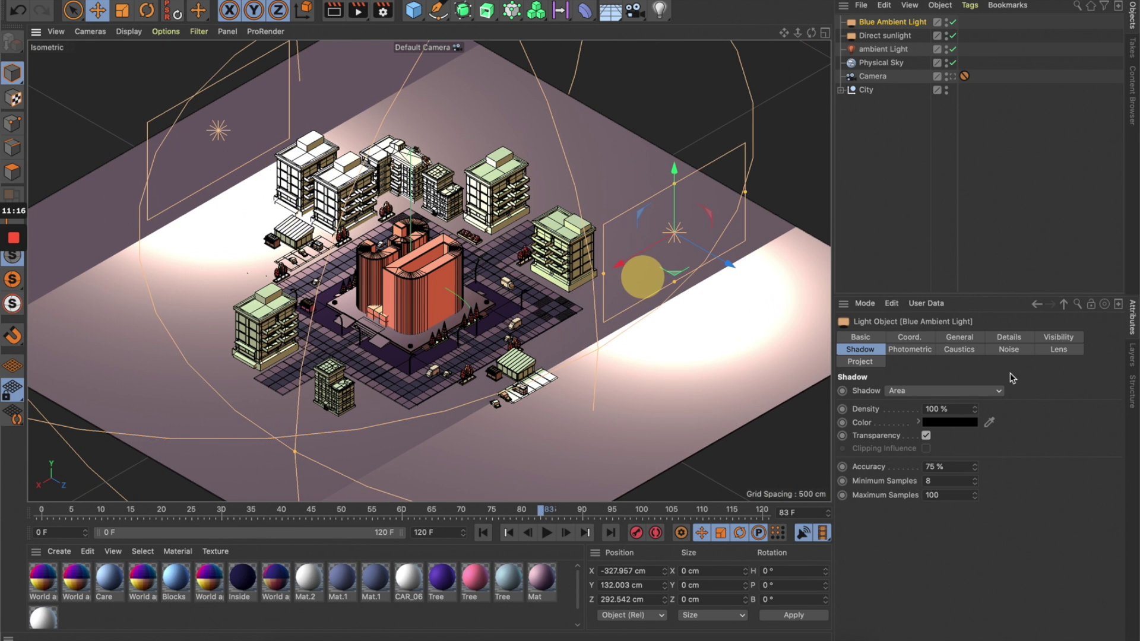
left_click(908, 337)
left_click_drag(1120, 393, 1119, 392)
left_click_drag(682, 204, 682, 214)
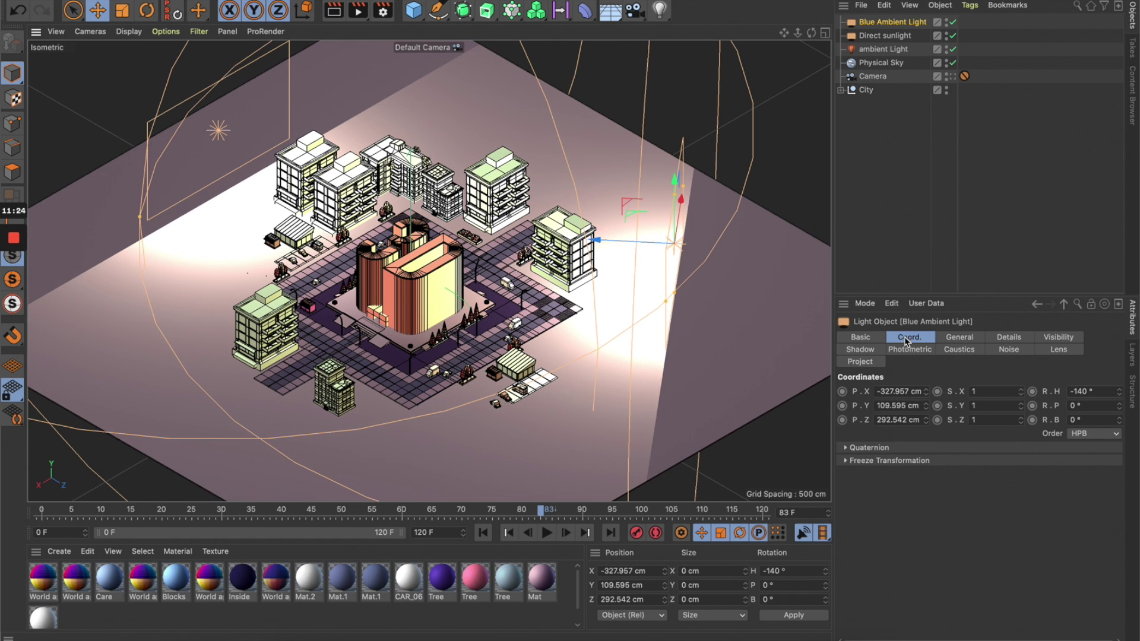
Set the Blue Ambient Light's color to about H 249°, S 67%, V 76% and its intensity to 50%.
left_click(974, 345)
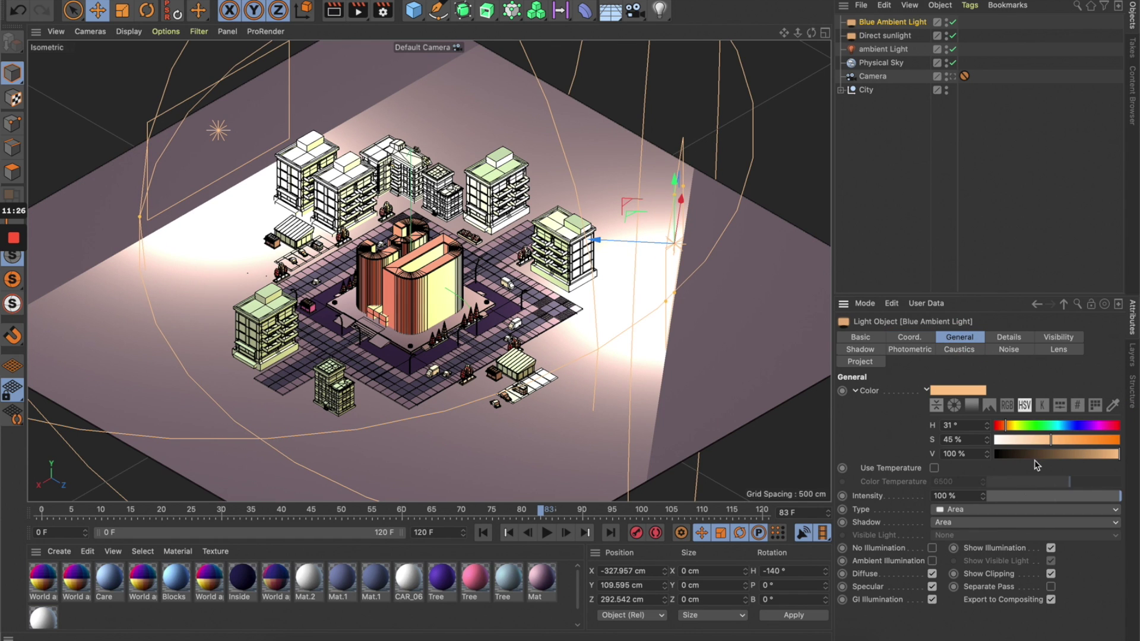
left_click(1080, 426)
left_click_drag(1080, 426, 1081, 425)
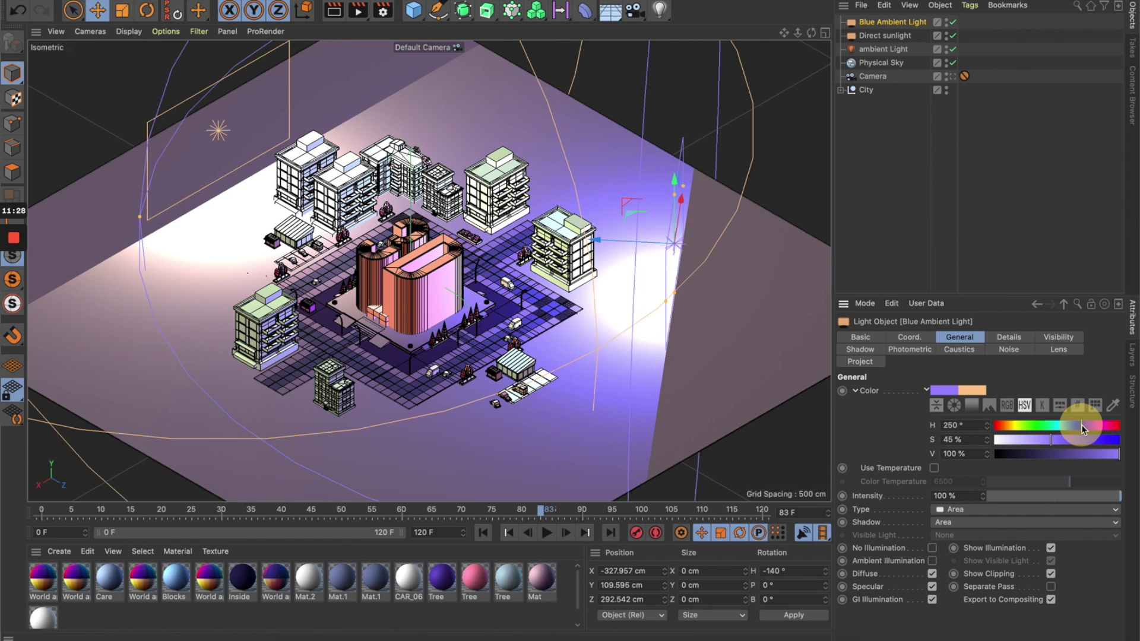
left_click(1078, 440)
left_click(1089, 454)
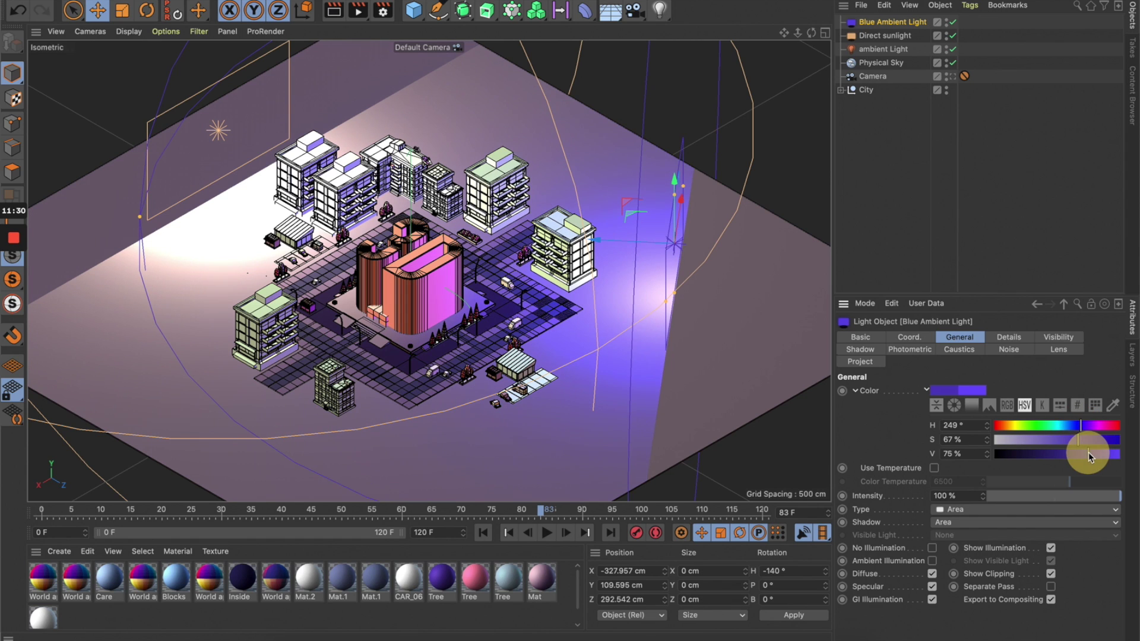
left_click(955, 496)
type("50")
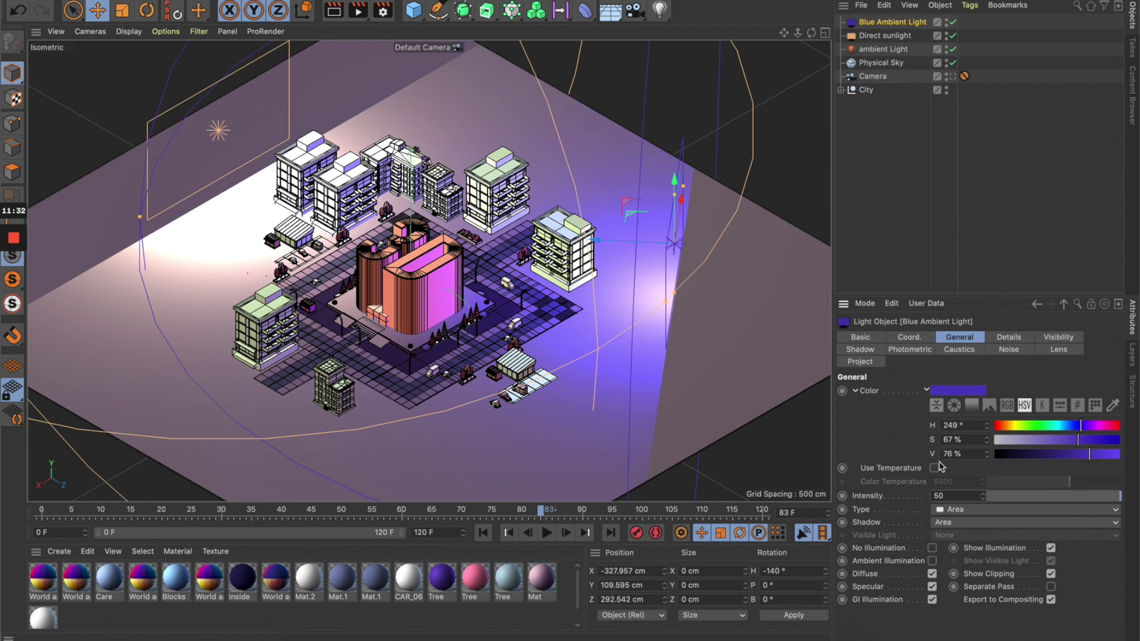
key("Return")
Shift the Blue Ambient Light to about X -248, Z 342 cm and set its shadow type to None.
left_click_drag(601, 240, 584, 240)
left_click_drag(674, 205, 663, 239)
left_click(867, 351)
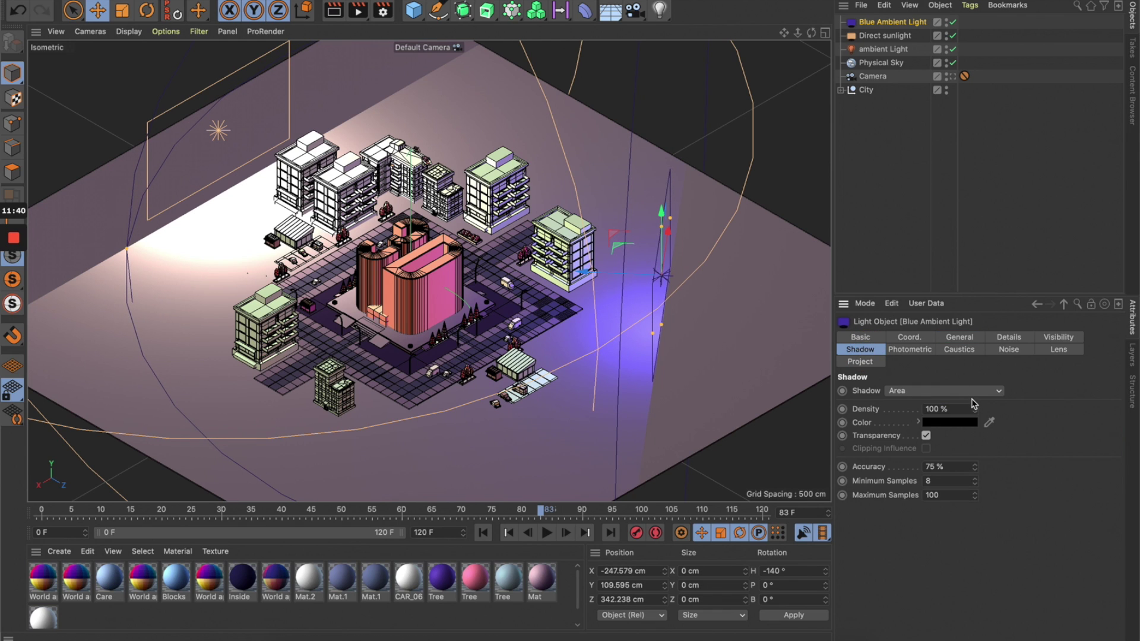
left_click(980, 392)
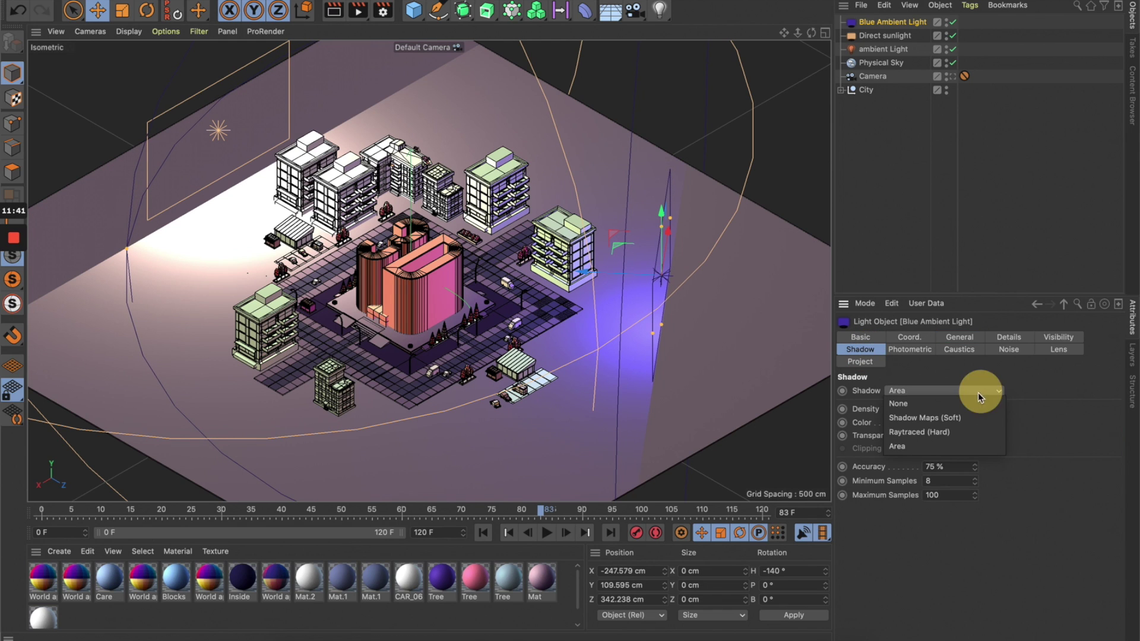
left_click(931, 404)
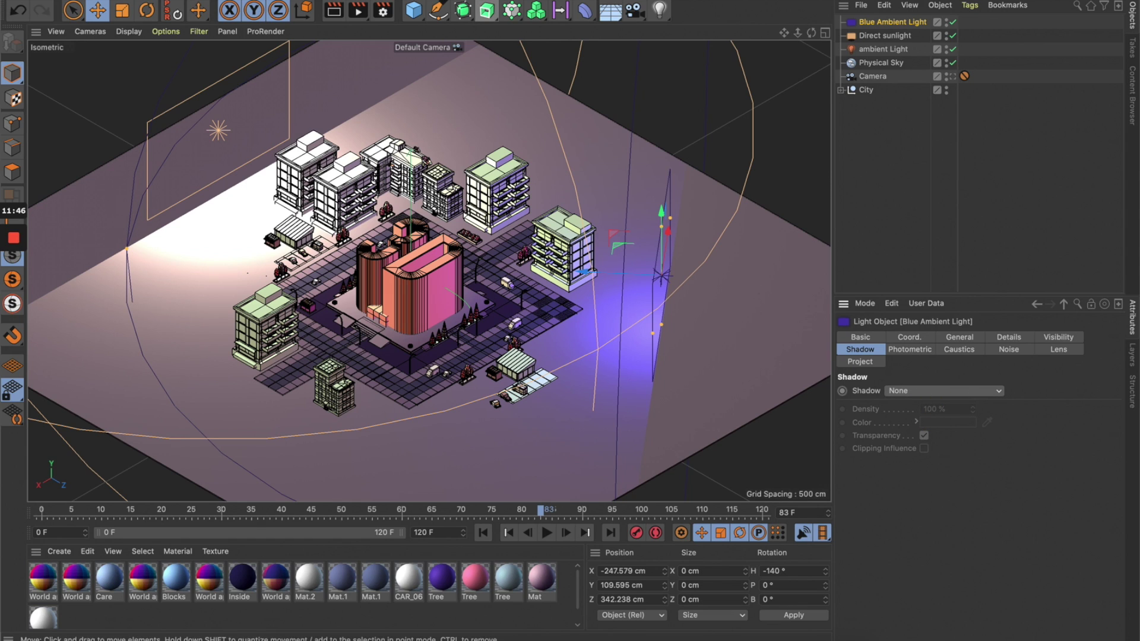
Render the frame from the scene camera and compare it with the render made before the Blue Ambient Light.
left_click(951, 76)
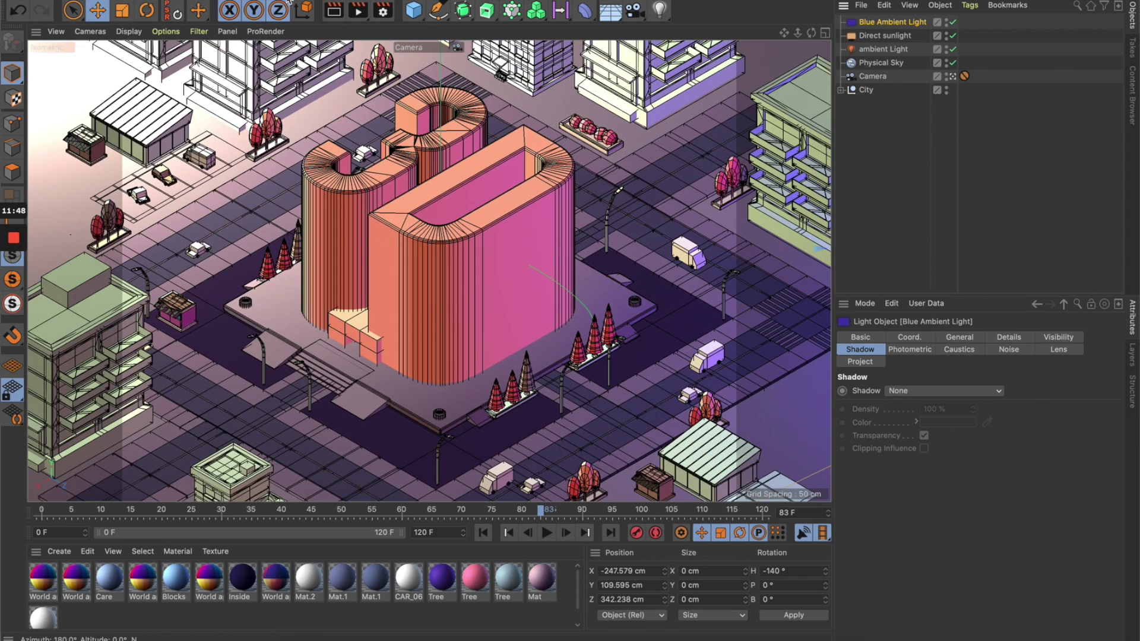
left_click(358, 10)
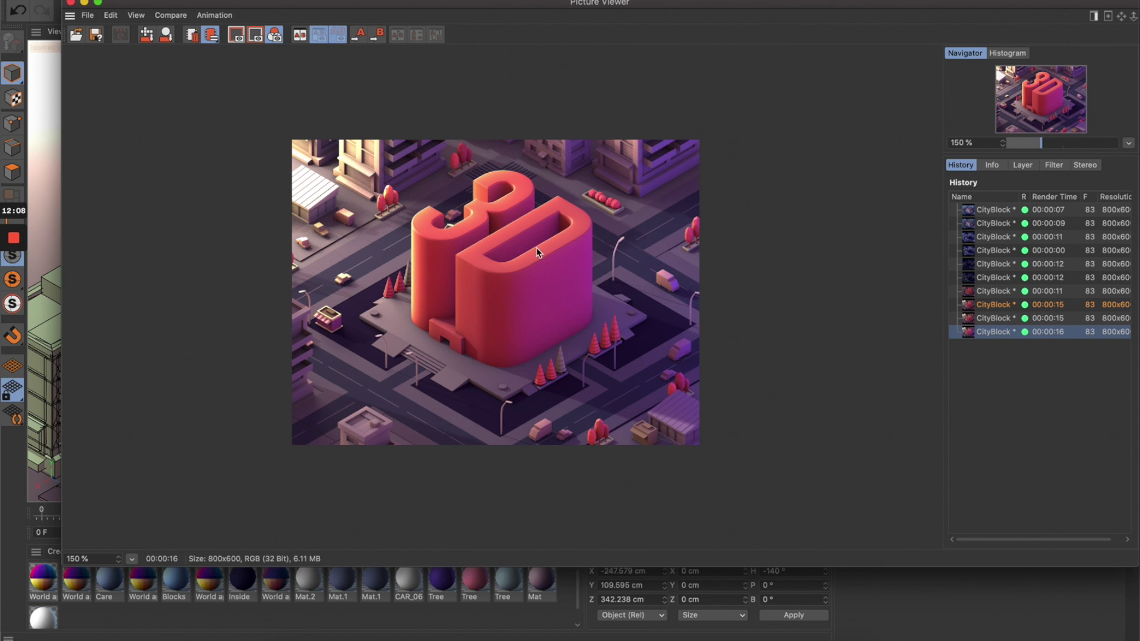
left_click(991, 318)
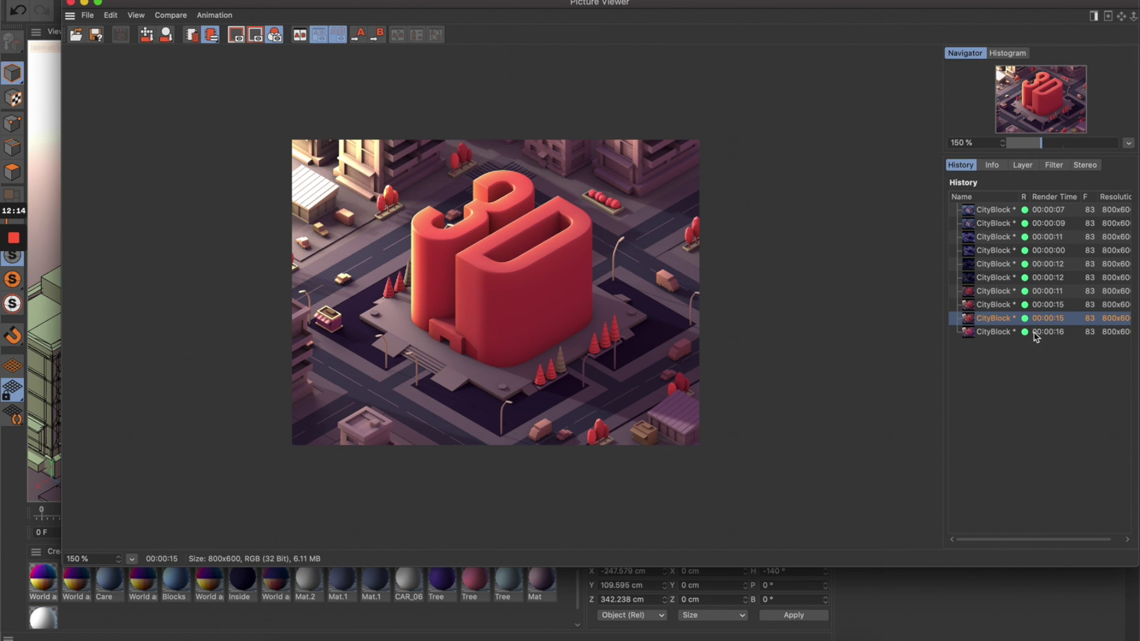
left_click(971, 333)
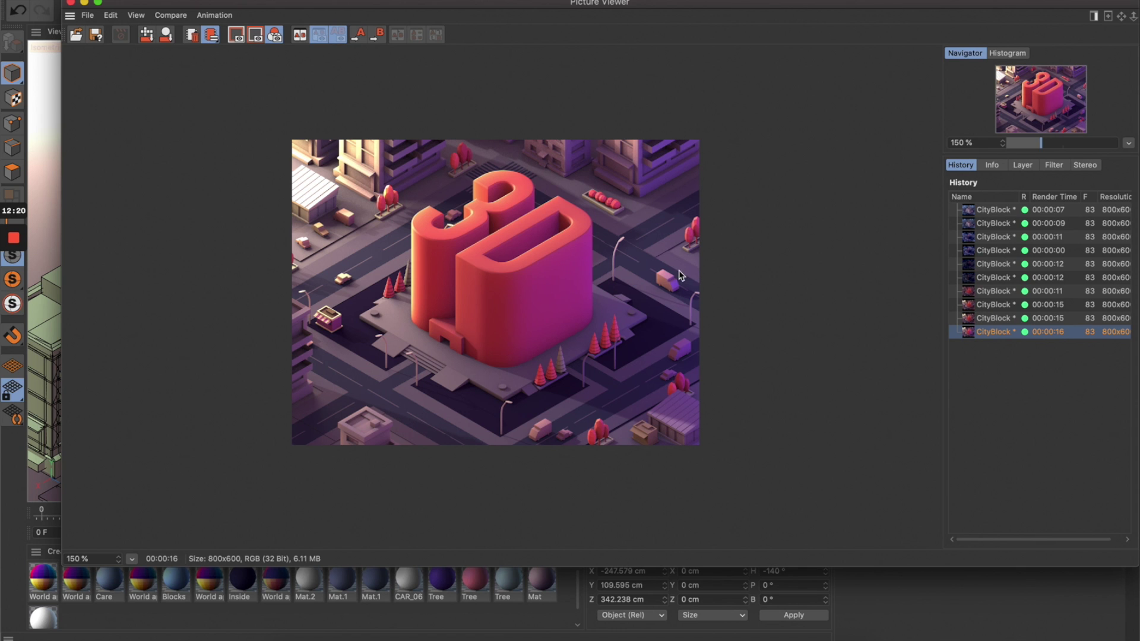
Soften the Blue Ambient Light's color to about 40% saturation and 66% value.
left_click(70, 3)
left_click(880, 23)
left_click(947, 334)
left_click_drag(1077, 439, 1055, 440)
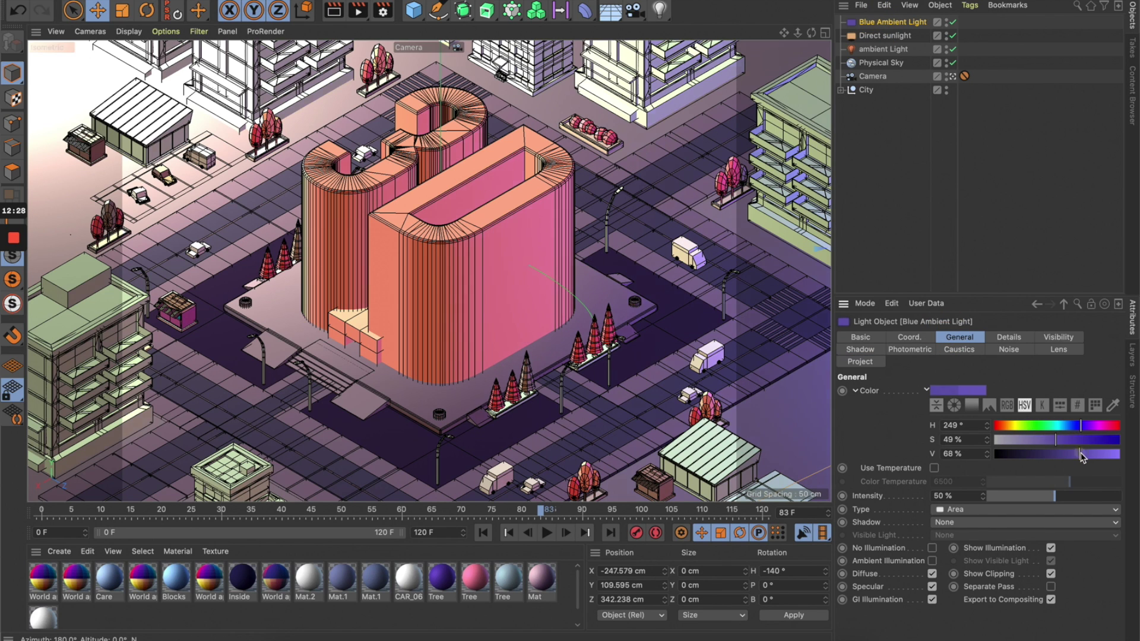
left_click(1078, 455)
left_click(1046, 440)
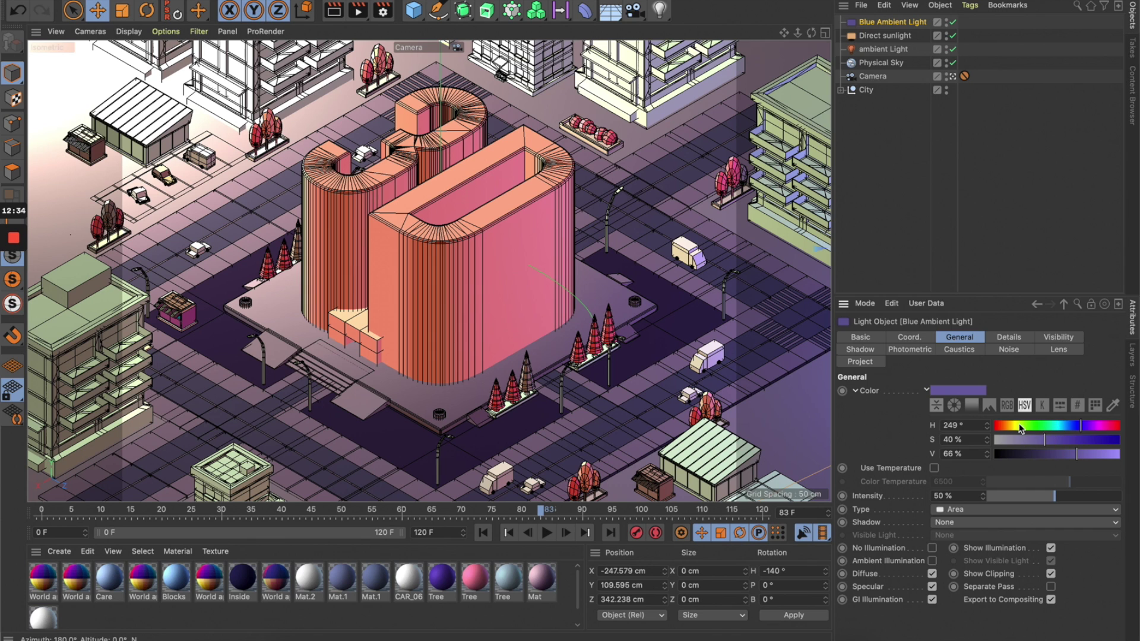
Render the frame with the softer blue light and compare it with the more saturated version.
left_click(355, 6)
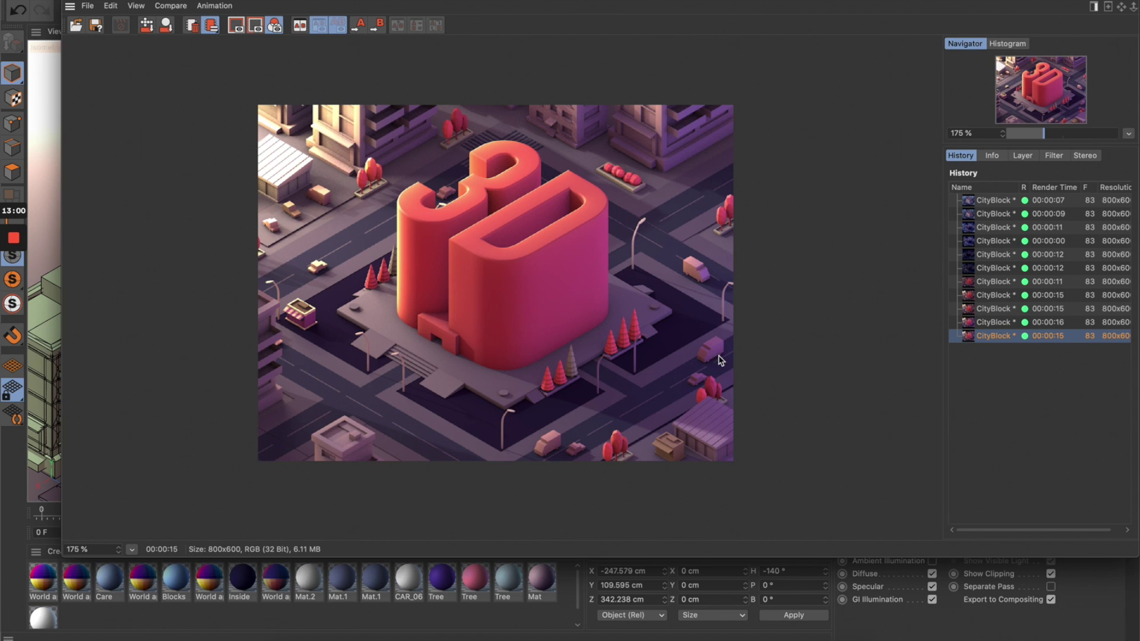
left_click(985, 322)
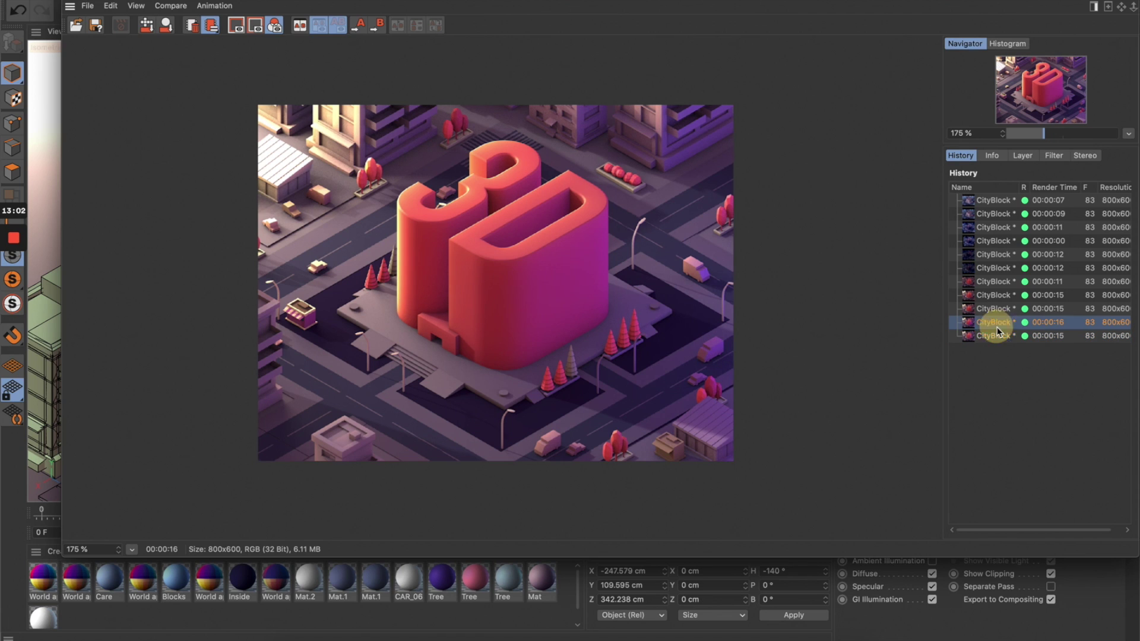
left_click(996, 339)
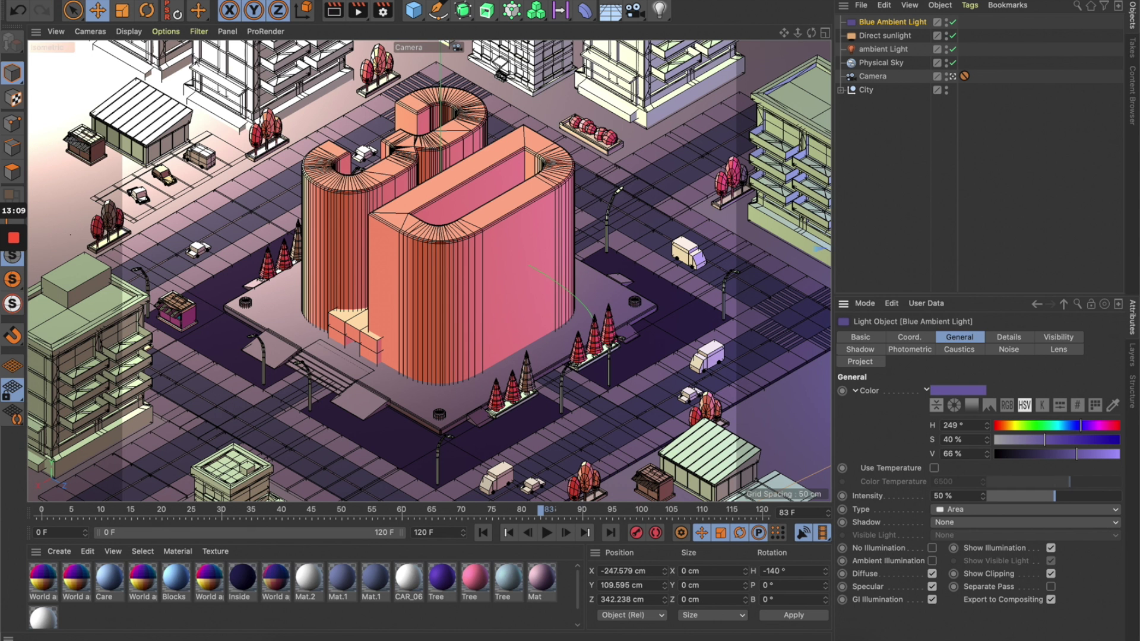
Shift the ambient Light's color to a redder hue of 13° and raise its saturation slightly.
left_click(919, 48)
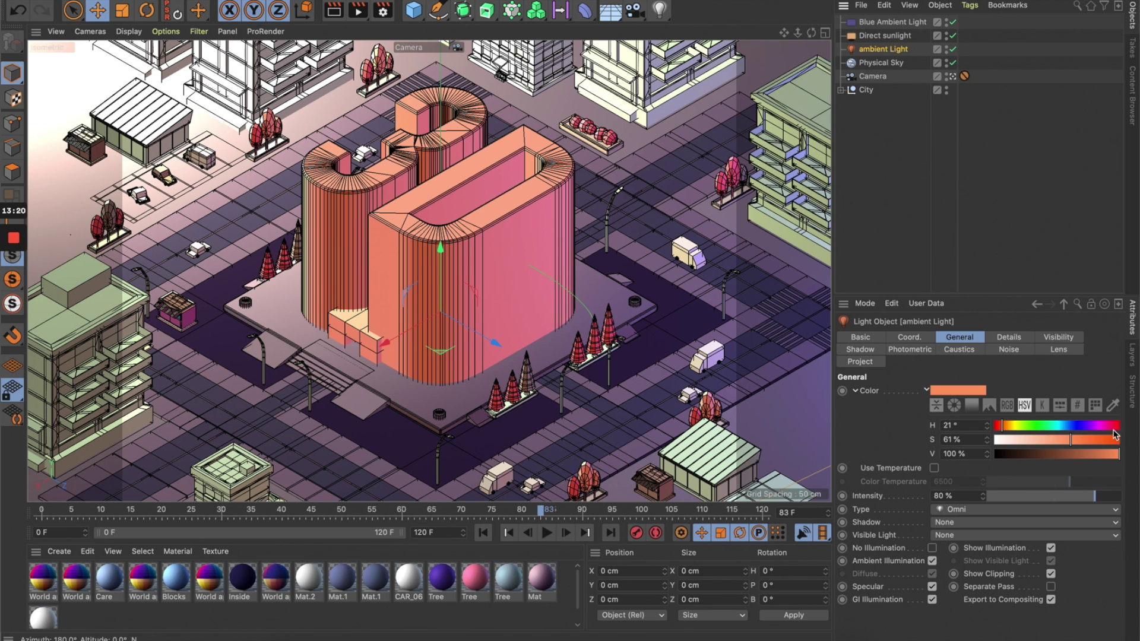
left_click(999, 427)
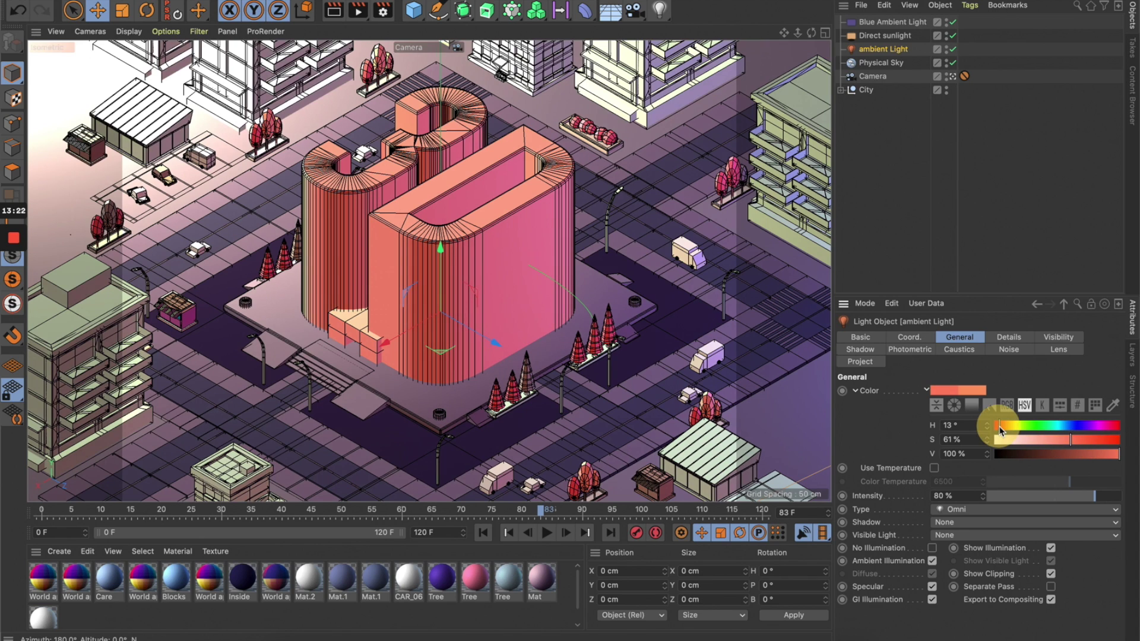
left_click_drag(1076, 441, 1087, 440)
Render the frame with the adjusted lighting and compare the newest renders in the history with the preceding ones.
left_click(358, 11)
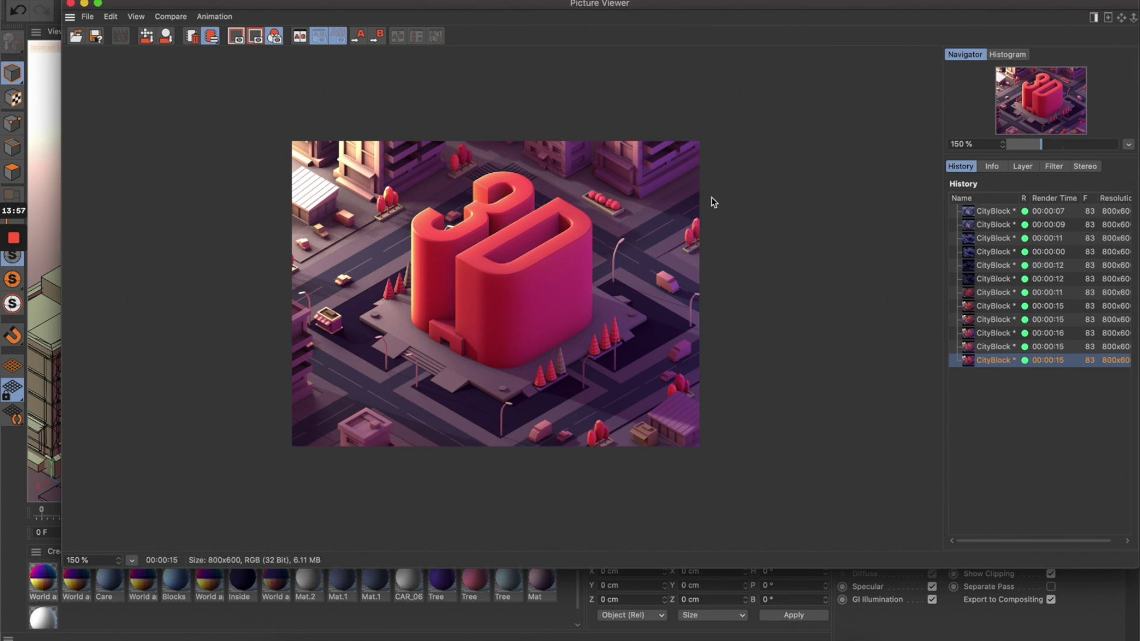
left_click(975, 346)
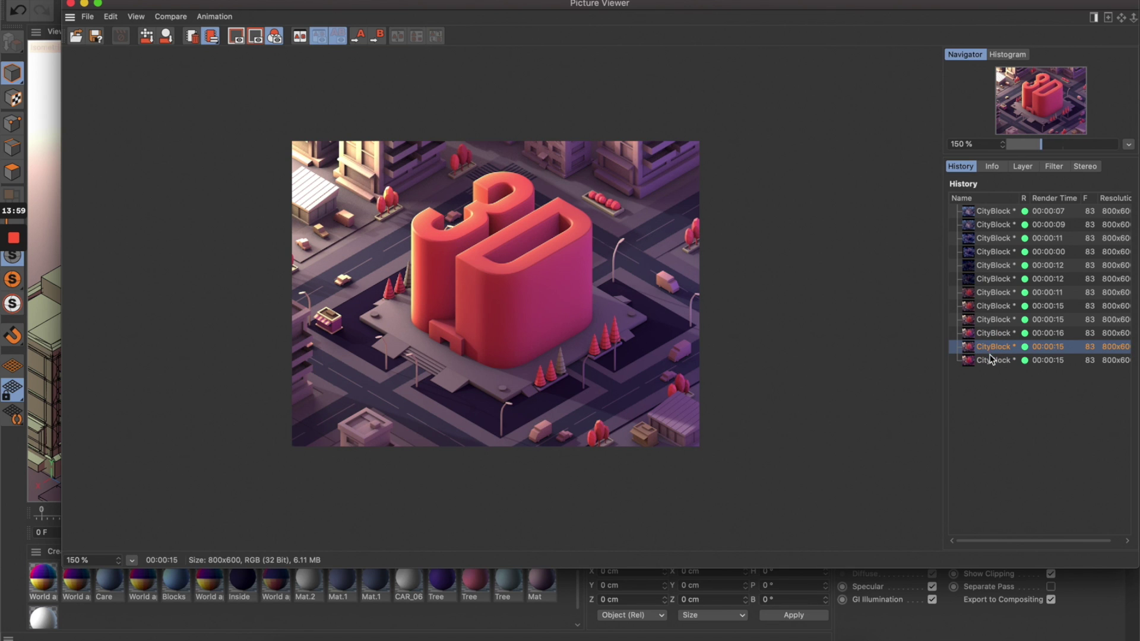
left_click(990, 360)
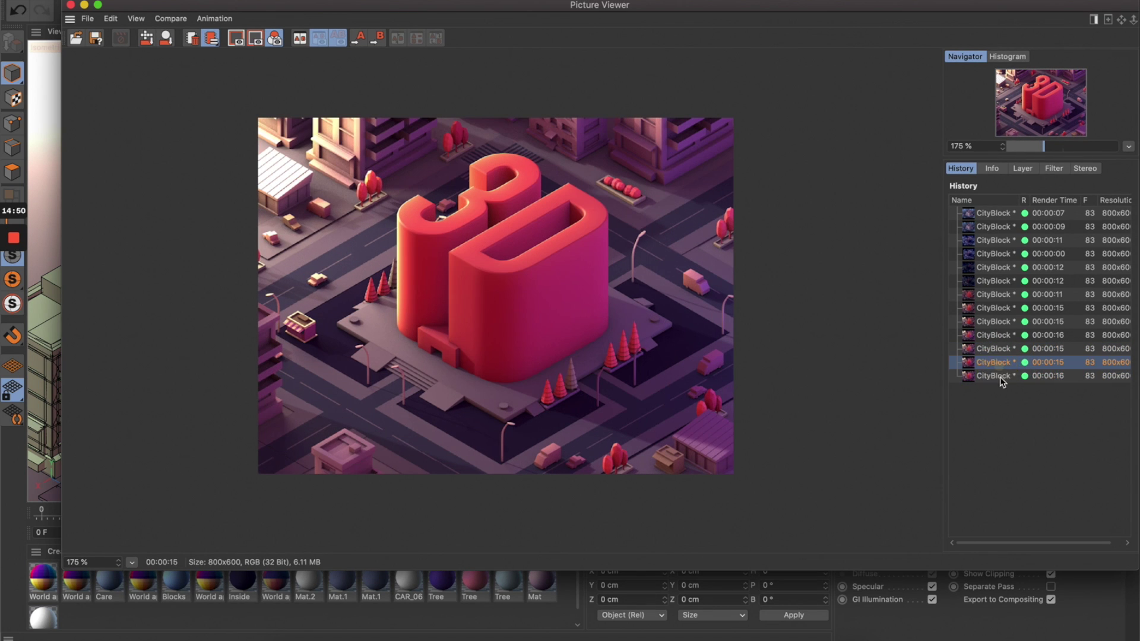
left_click(998, 380)
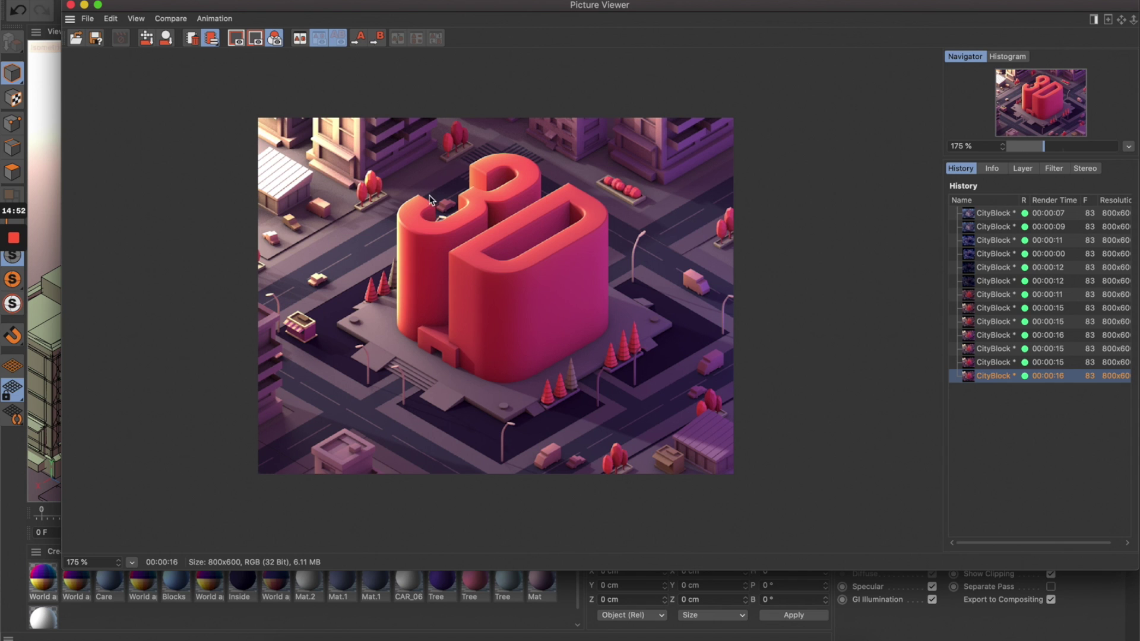
left_click(71, 6)
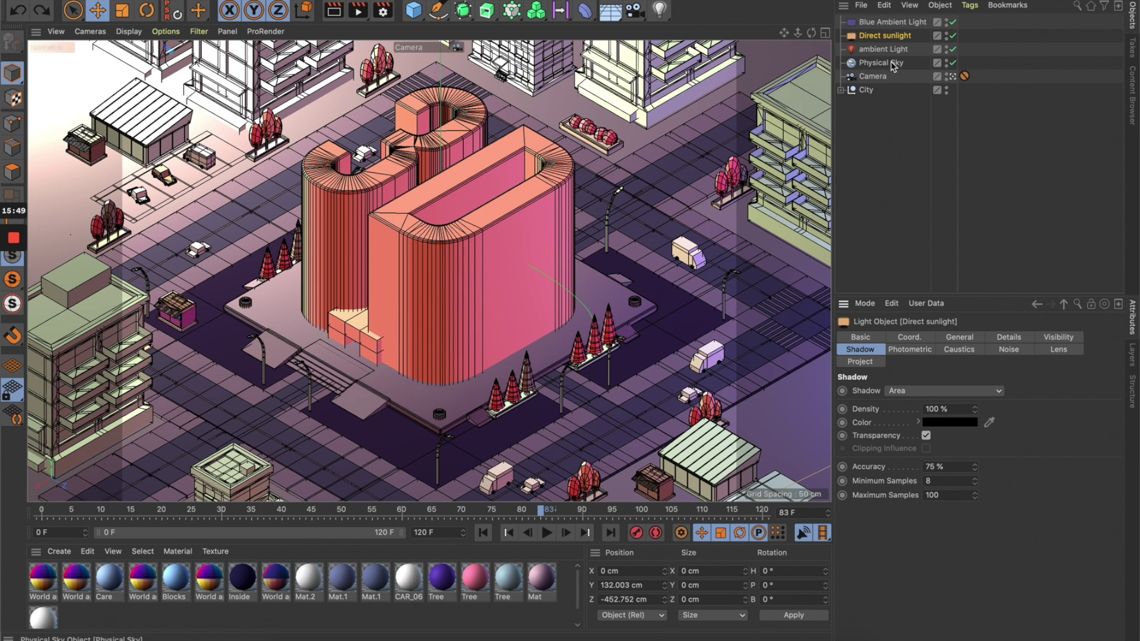
Set the sun intensity of the Physical Sky to 140%.
left_click(896, 63)
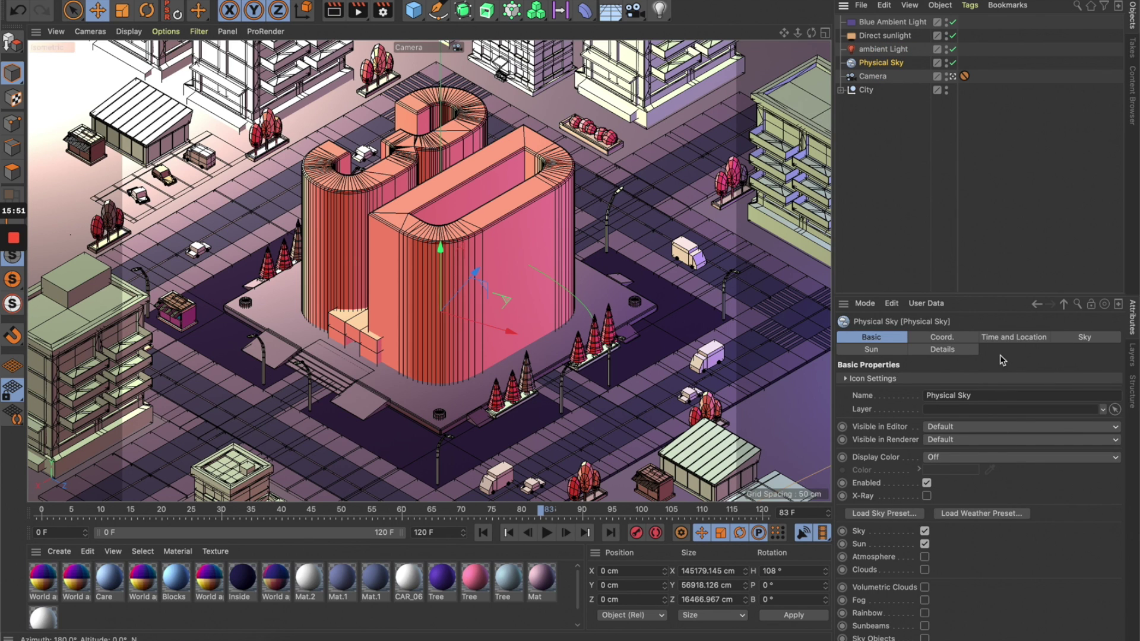
left_click(1090, 339)
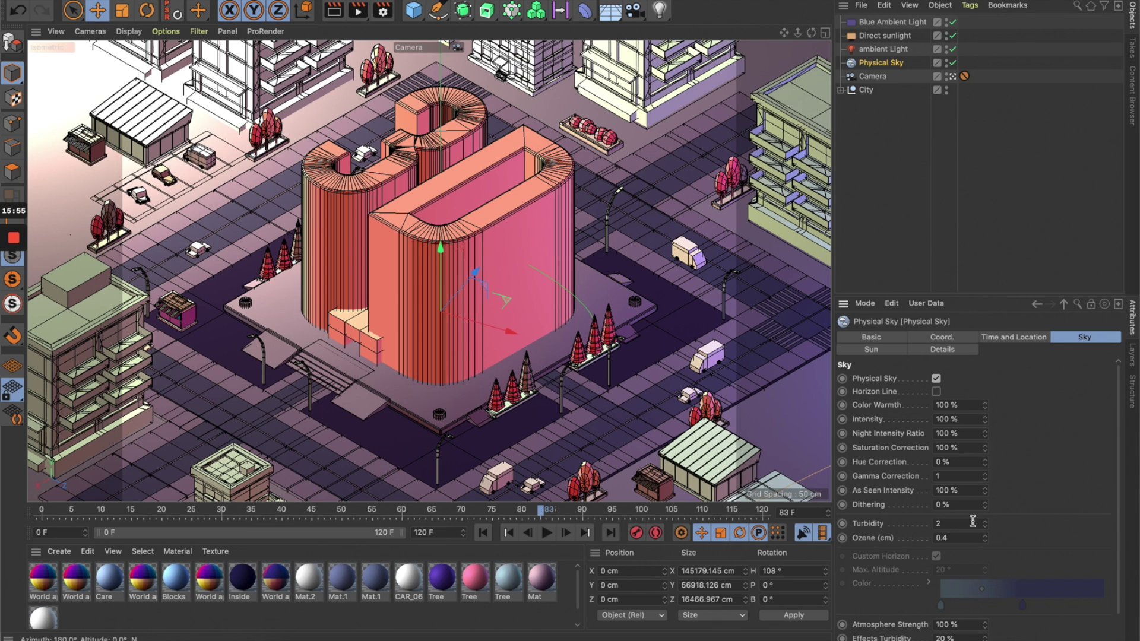
left_click(890, 354)
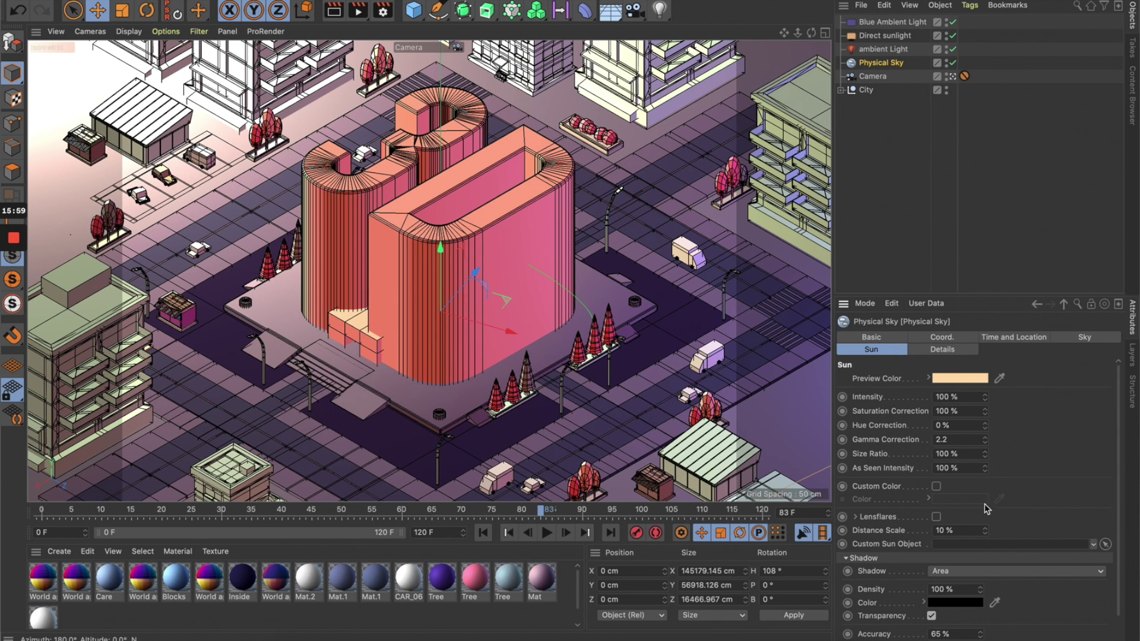
double_click(964, 398)
type("140")
key("Return")
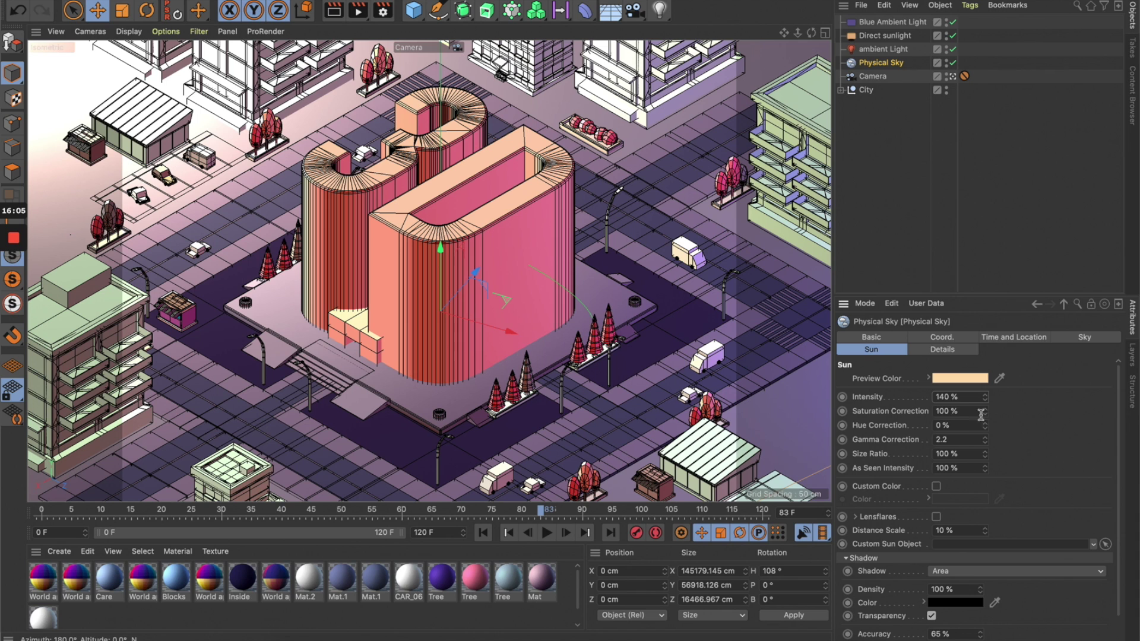
Render the frame with the stronger sun and compare it with the preceding render in the history.
left_click(355, 12)
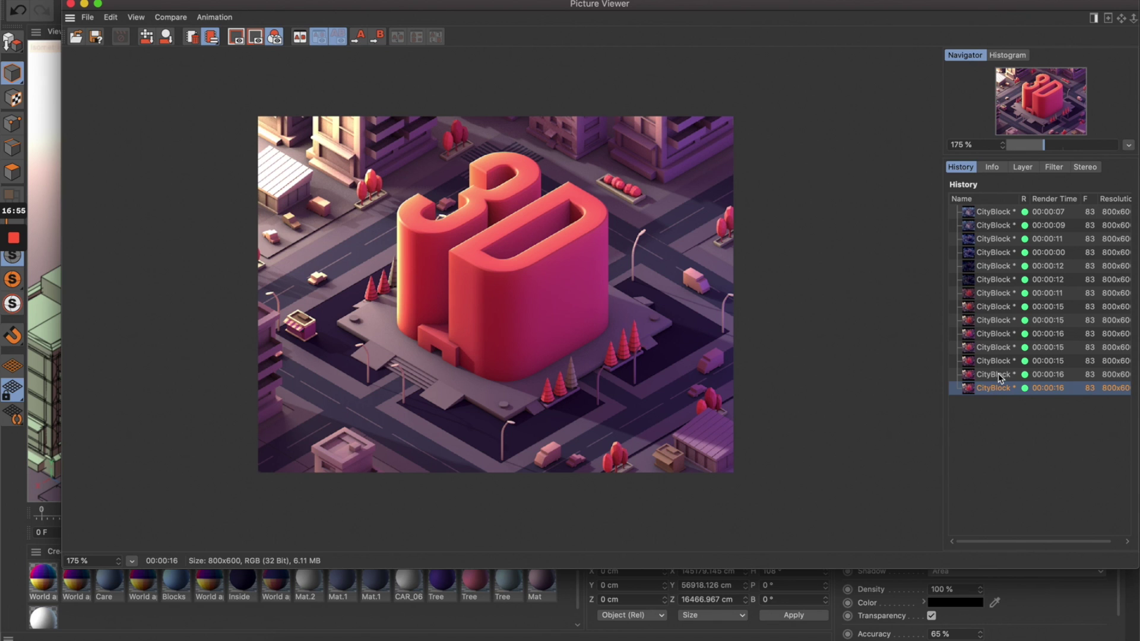
left_click(1000, 375)
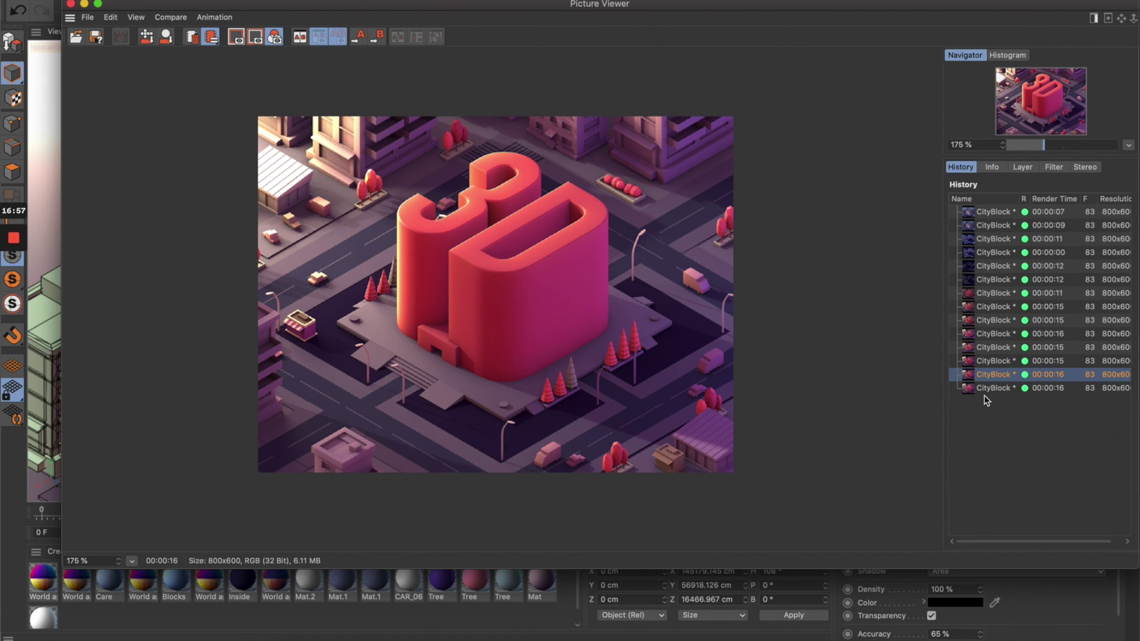
left_click(990, 387)
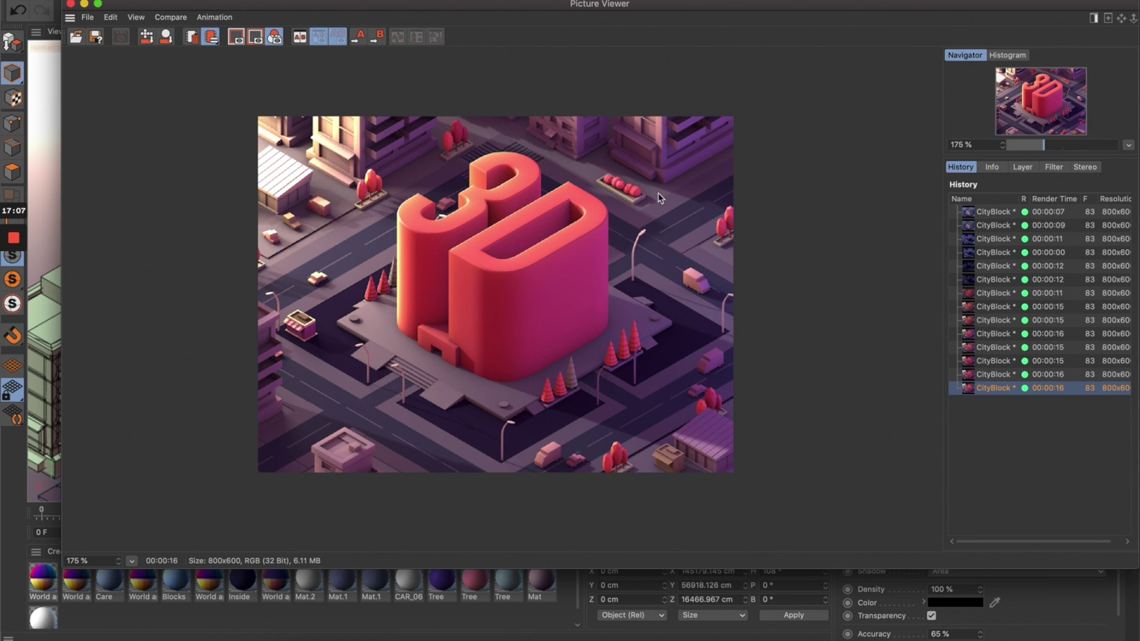
scroll(516, 270, "down", 2)
scroll(567, 262, "up", 1)
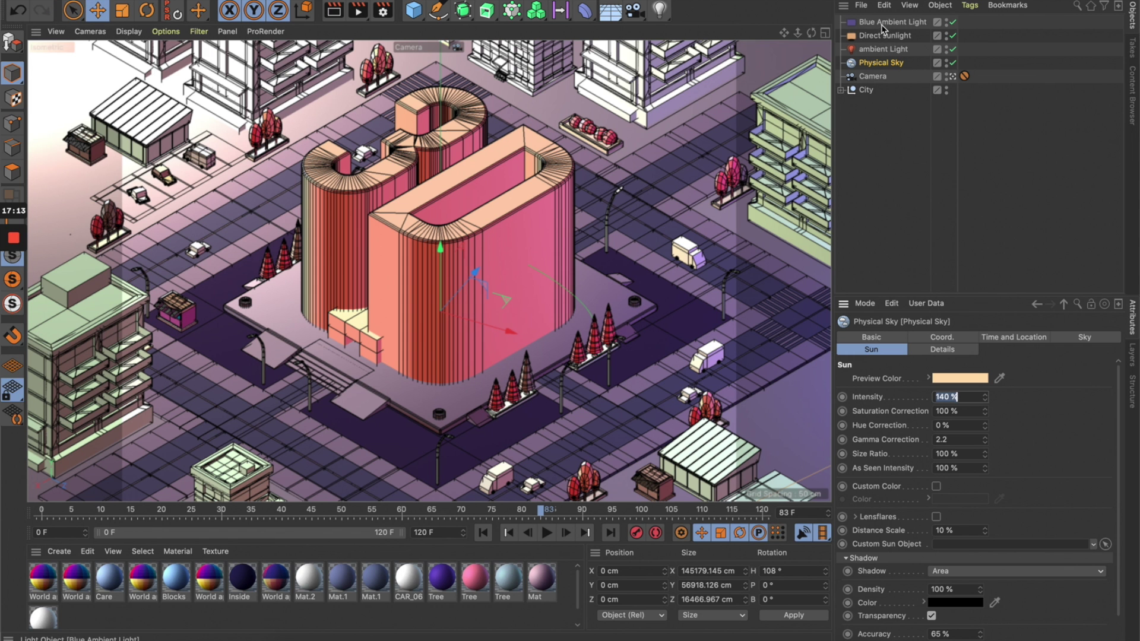
left_click(884, 22, "shift")
left_click(622, 438)
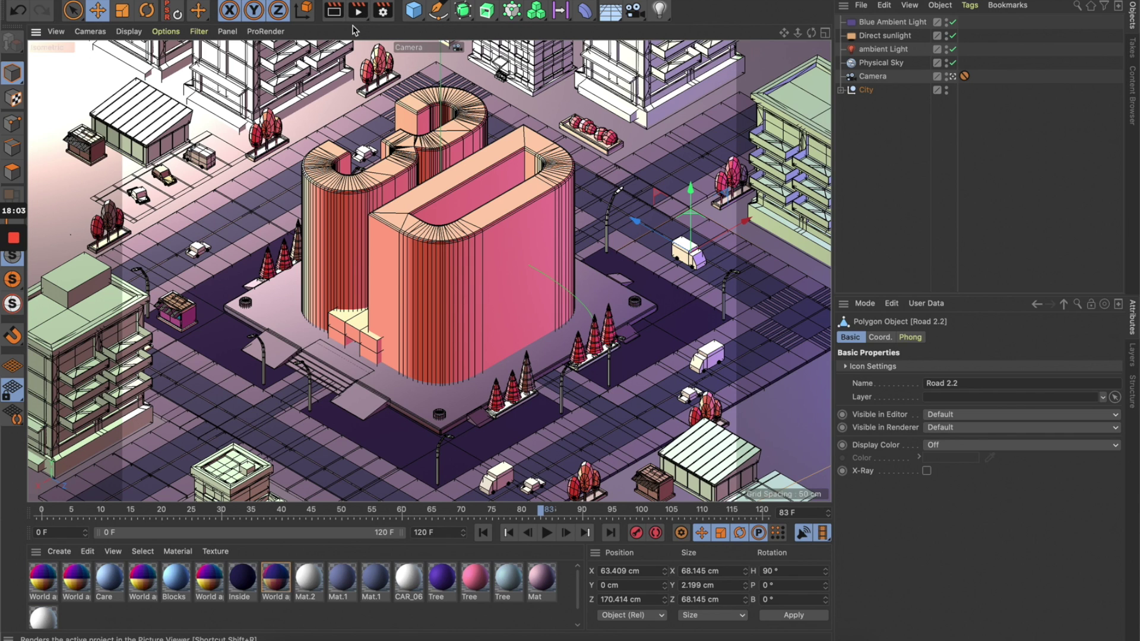
Switch to After Effects and check the City[0000-0120].png sequence in the City 2 composition at several times, ending at 0:00:02:06.
mouse_move(556, 632)
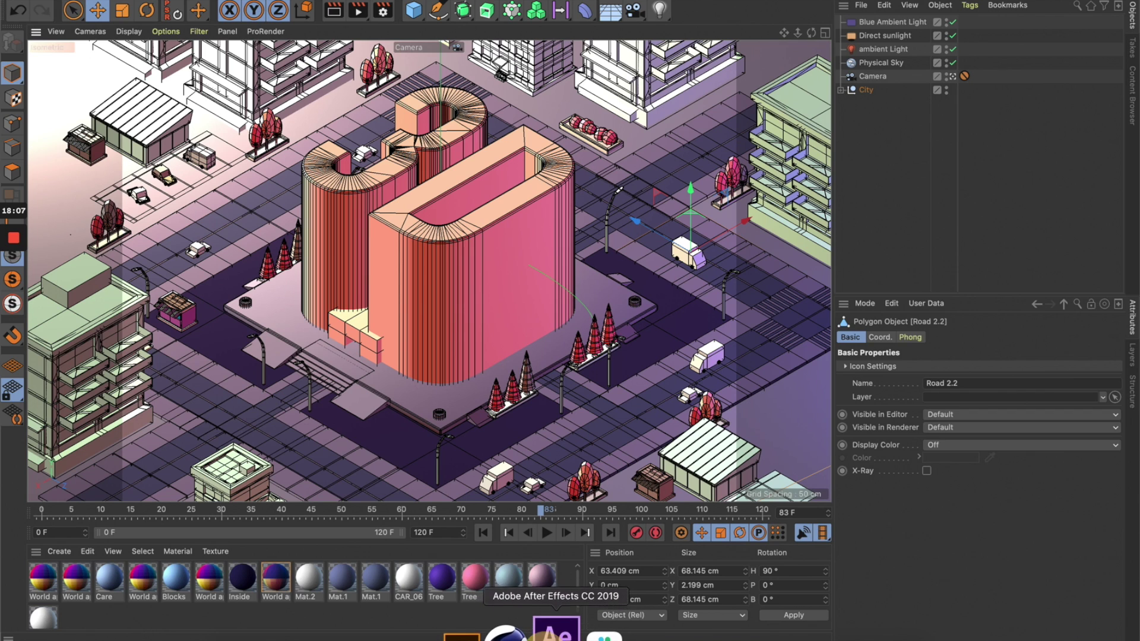
left_click(537, 632)
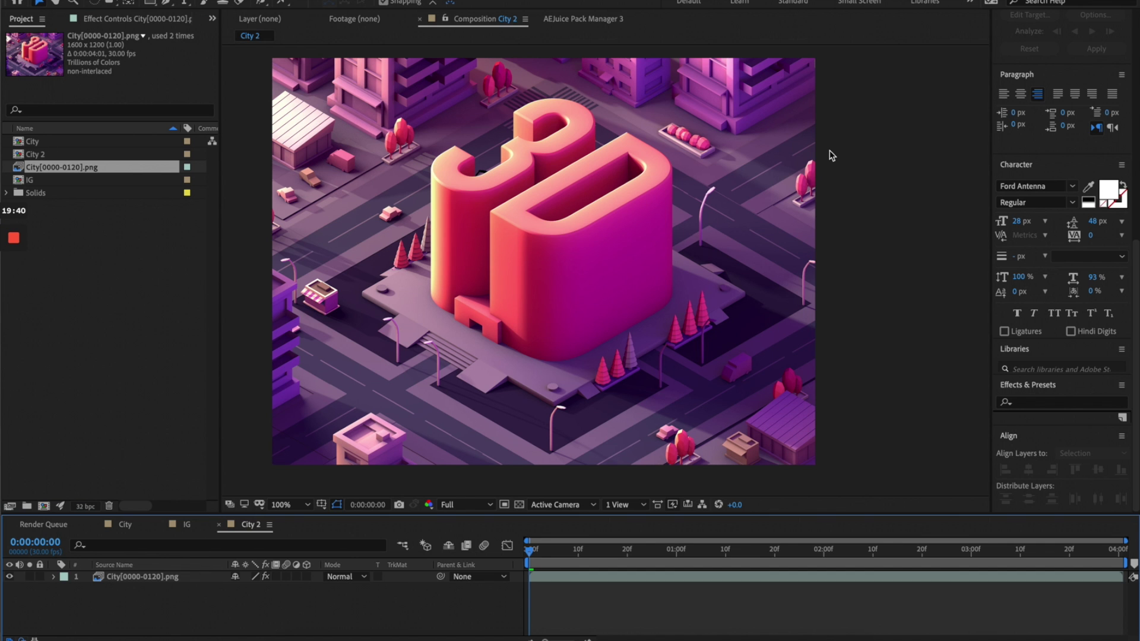
left_click(134, 578)
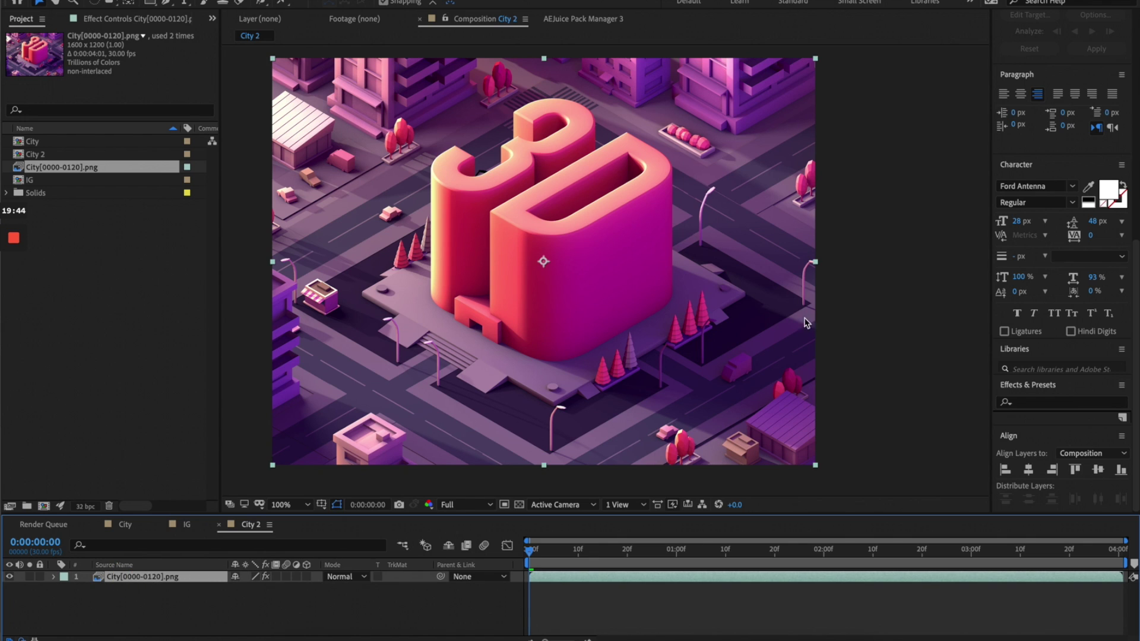
left_click(583, 551)
left_click(728, 552)
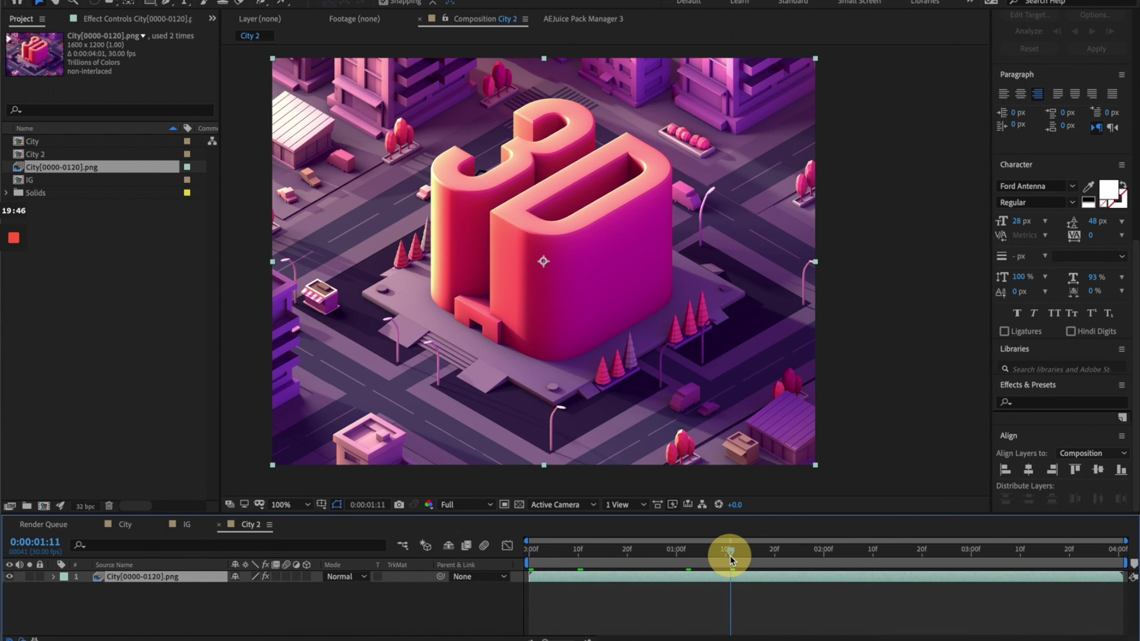
left_click(853, 551)
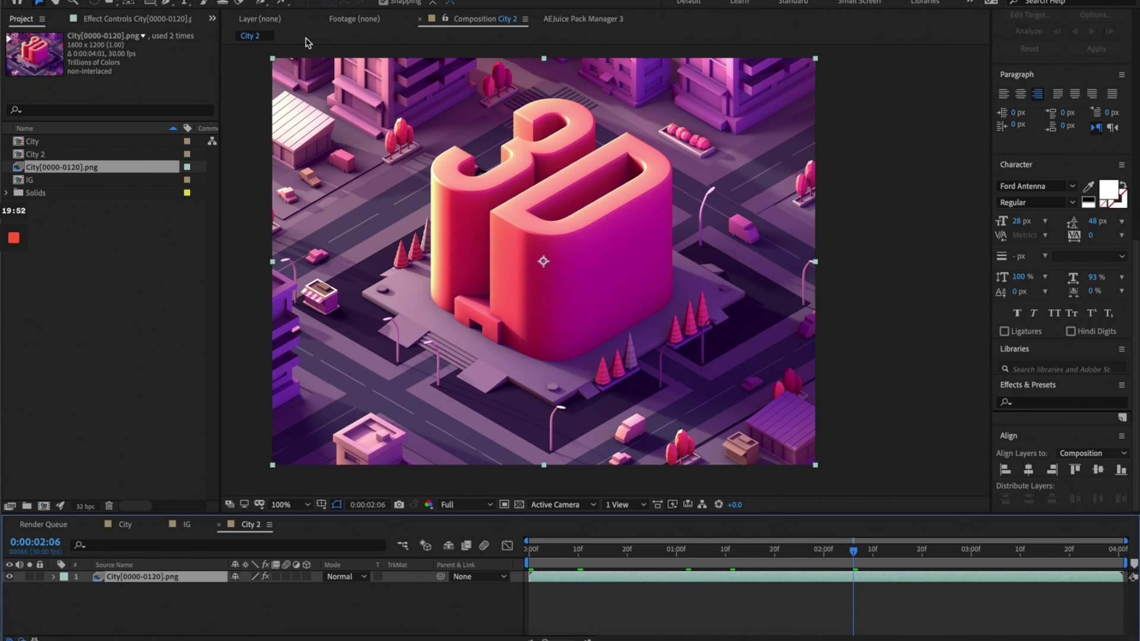
Add an adjustment layer above the rendered sequence in the City 2 composition.
right_click(544, 262)
mouse_move(309, 1)
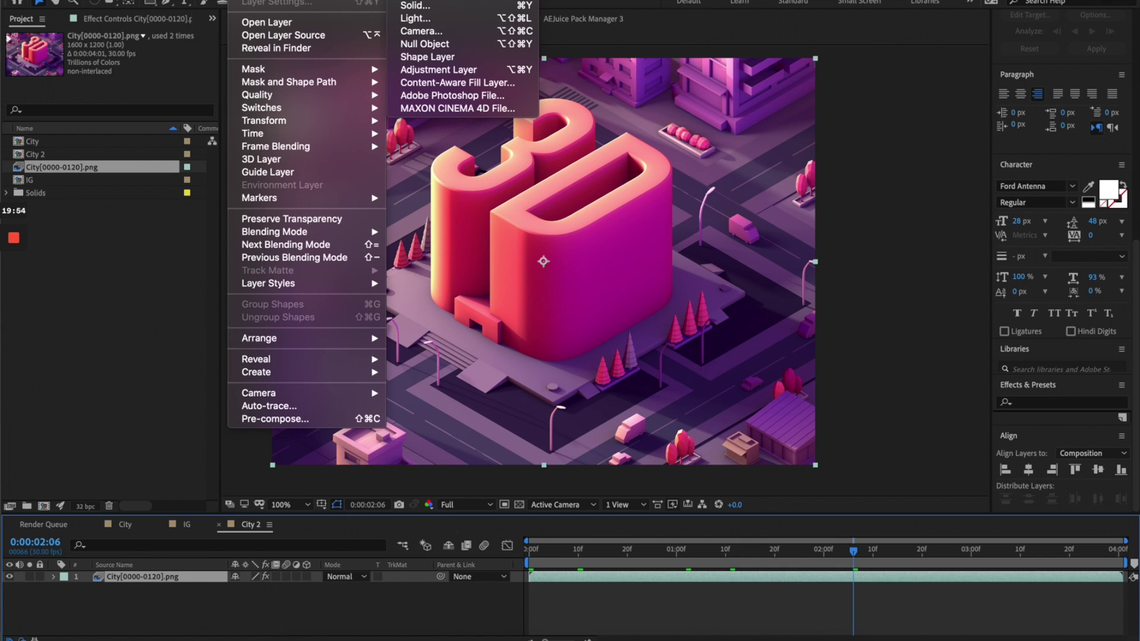
left_click(432, 70)
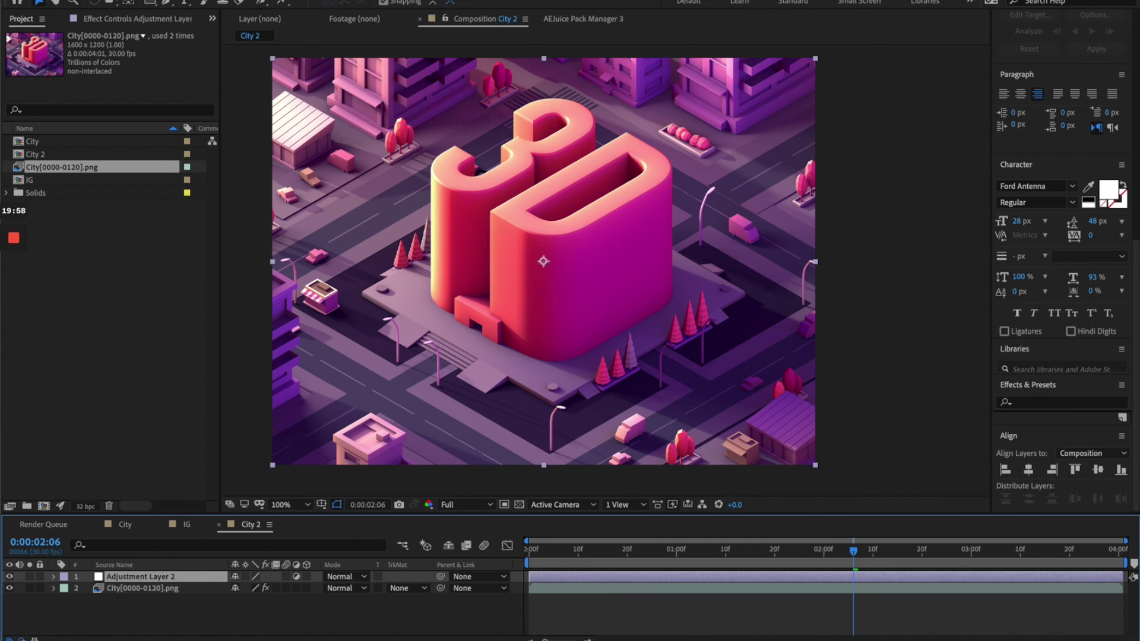
Apply a Gaussian Blur effect to the adjustment layer and set its Blurriness to 26.
left_click(323, 0)
mouse_move(279, 0)
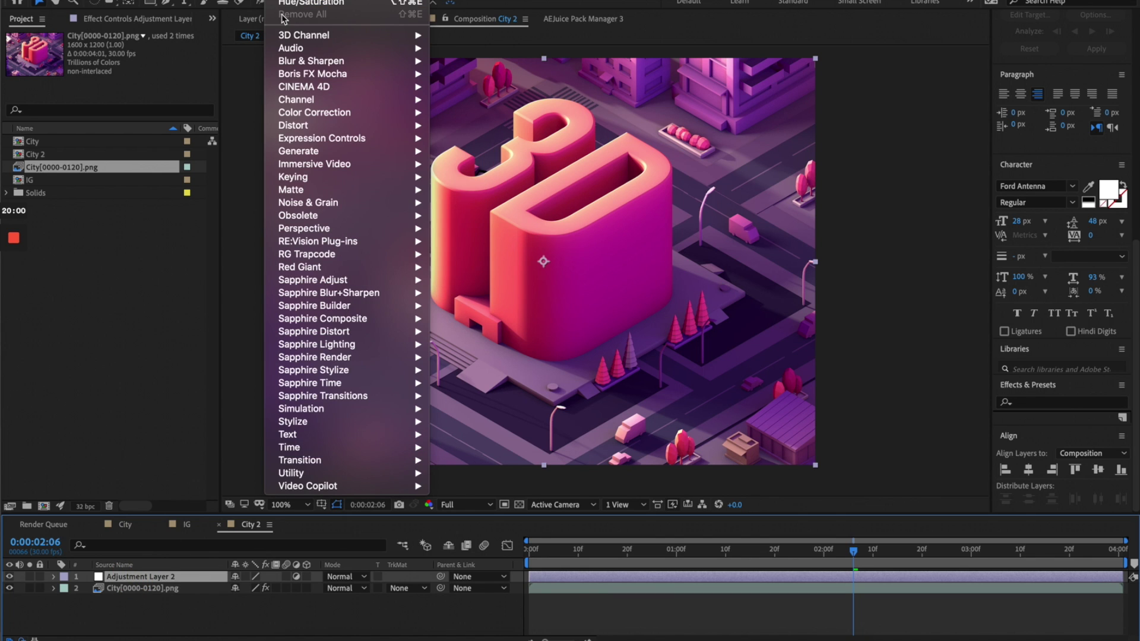
mouse_move(307, 62)
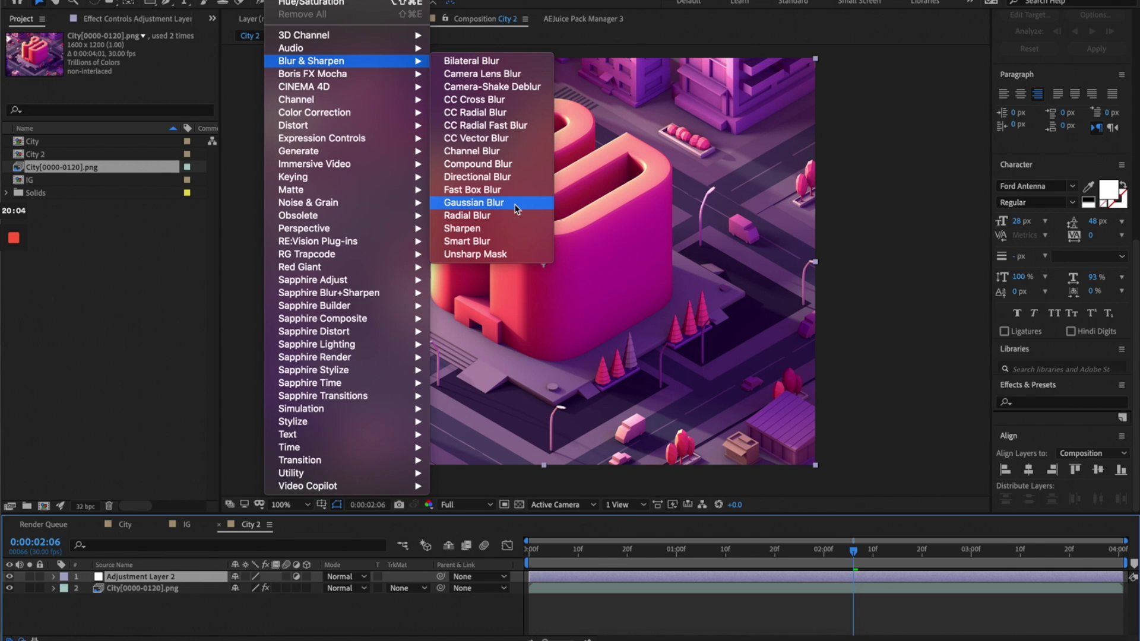
left_click(474, 202)
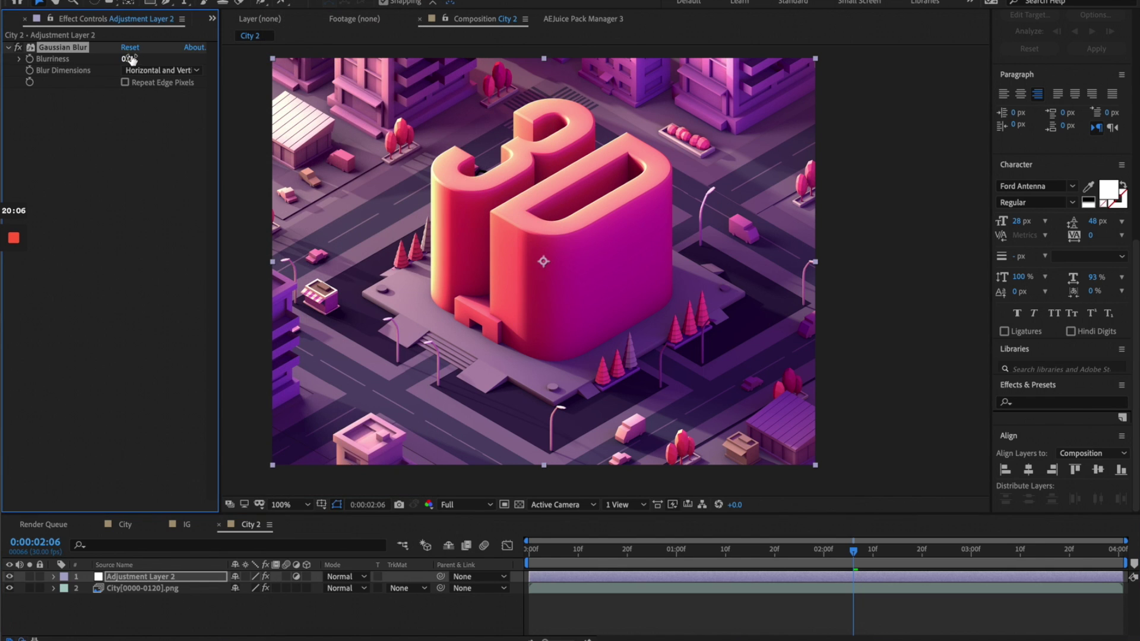
left_click_drag(123, 60, 285, 55)
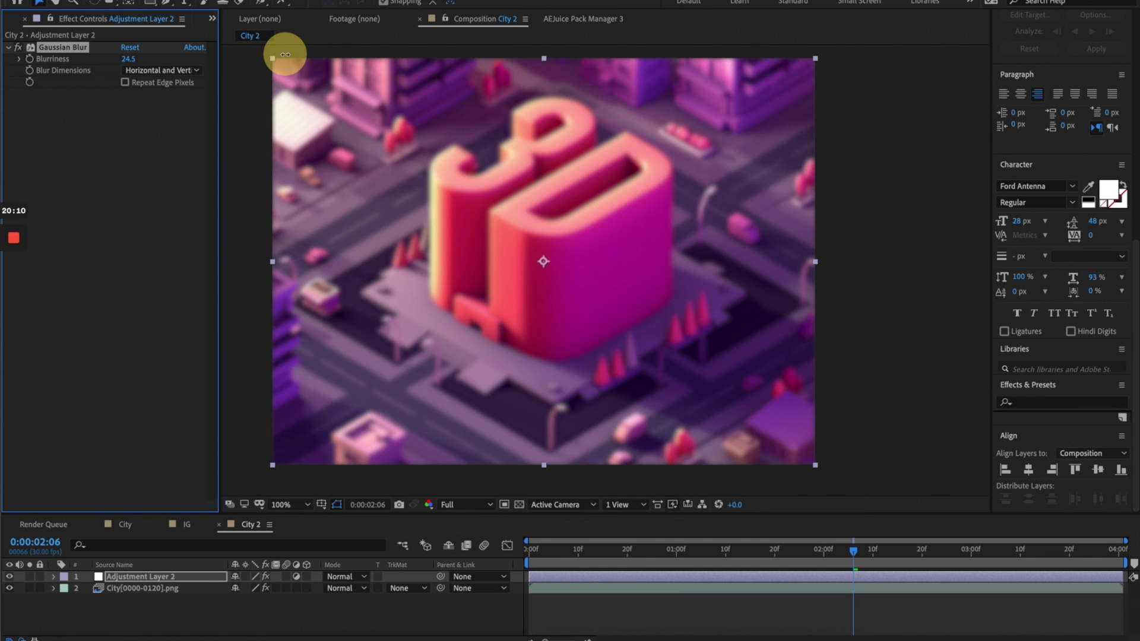
left_click(129, 59)
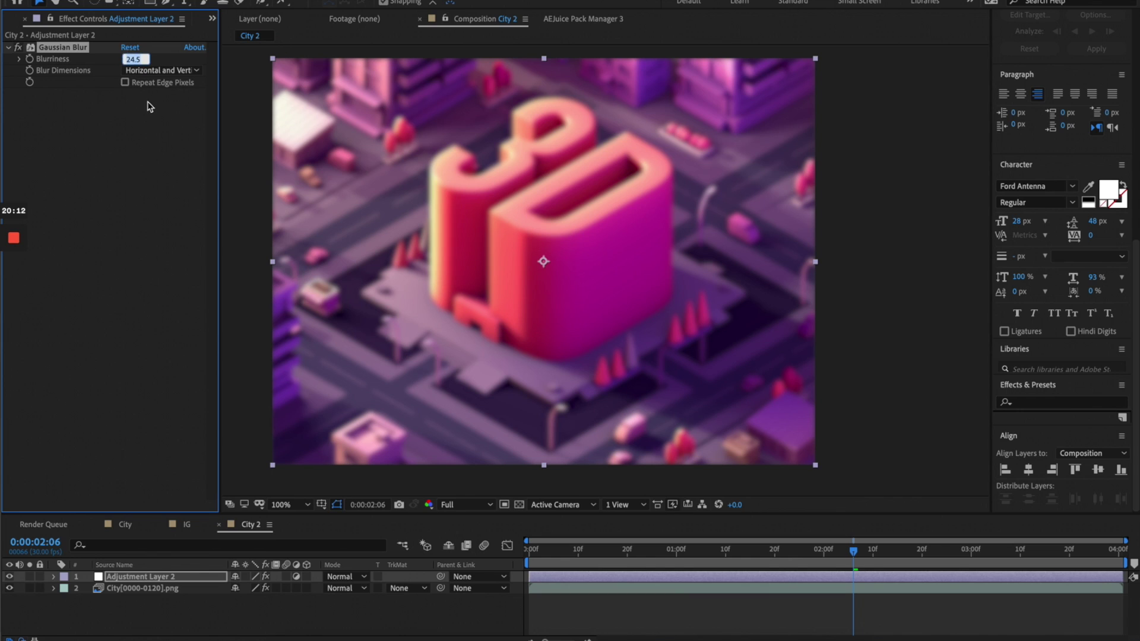
type("26")
key("Return")
Draw a large elliptical mask on the adjustment layer around the 3D building and its surrounding plaza.
left_click_drag(149, 3, 200, 30)
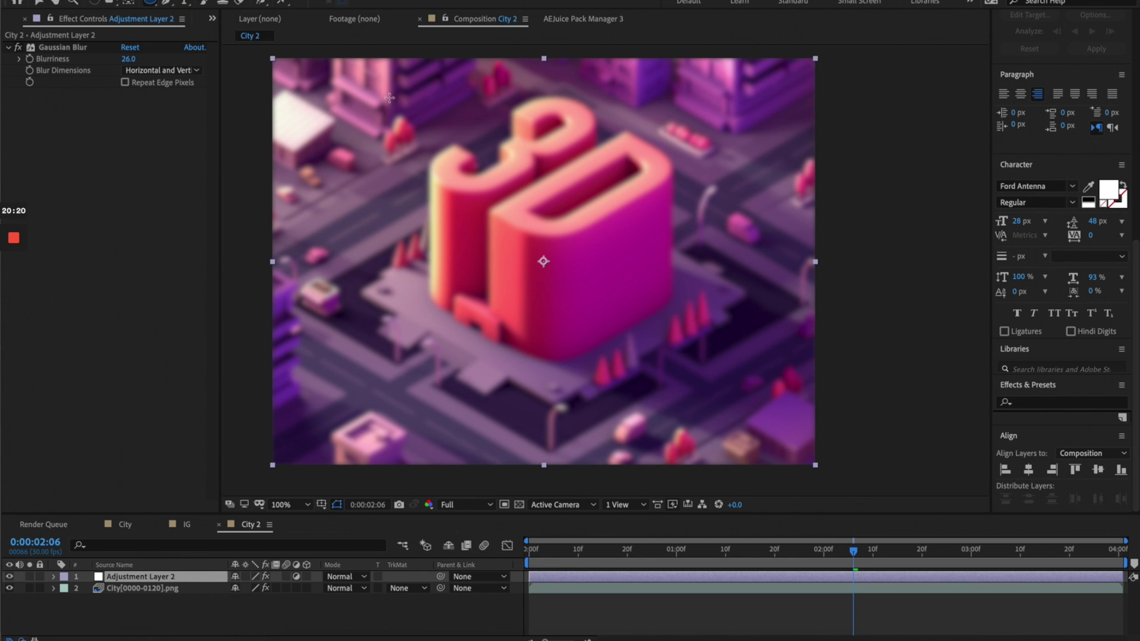
left_click_drag(315, 81, 706, 383)
key("ctrl+z")
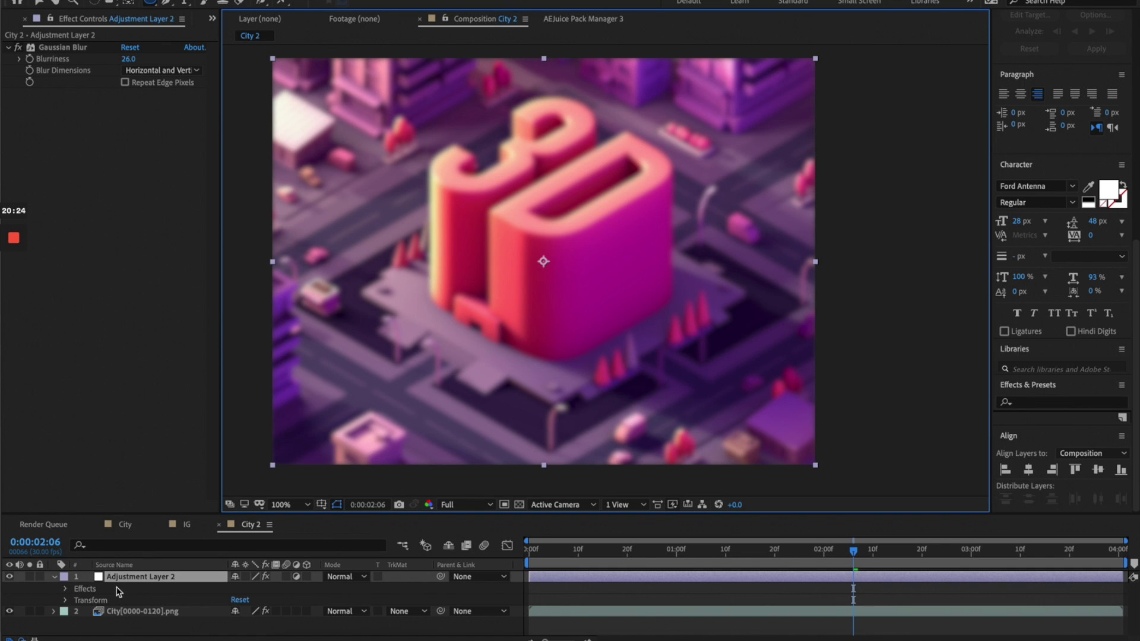
left_click_drag(332, 89, 769, 432)
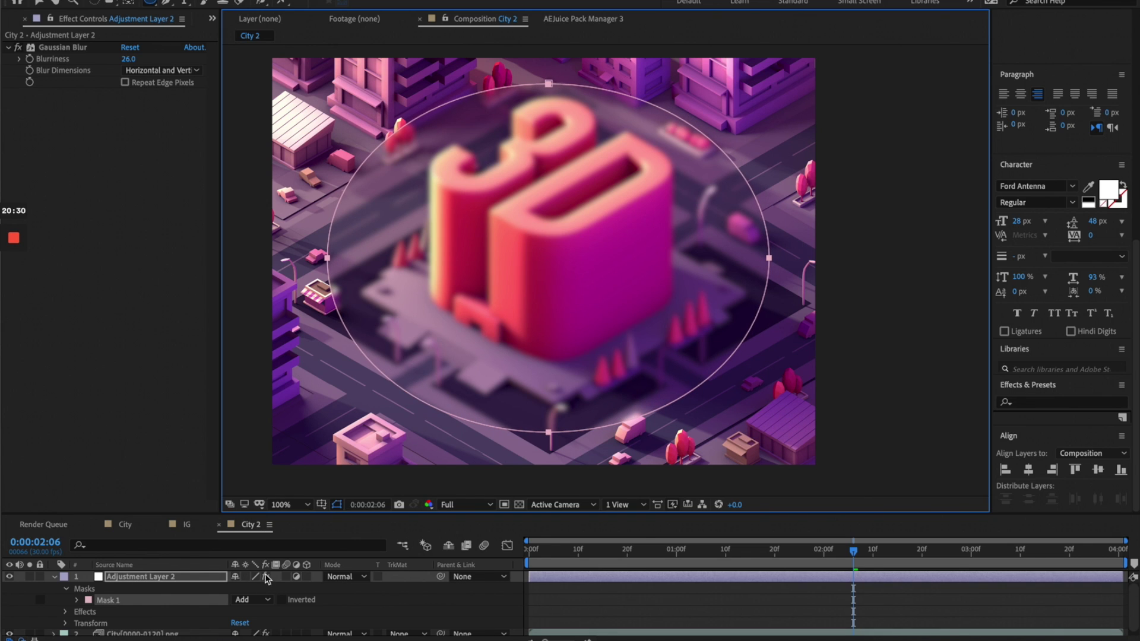
Invert Mask 1 so the blur affects only the area outside the ellipse.
left_click(482, 596)
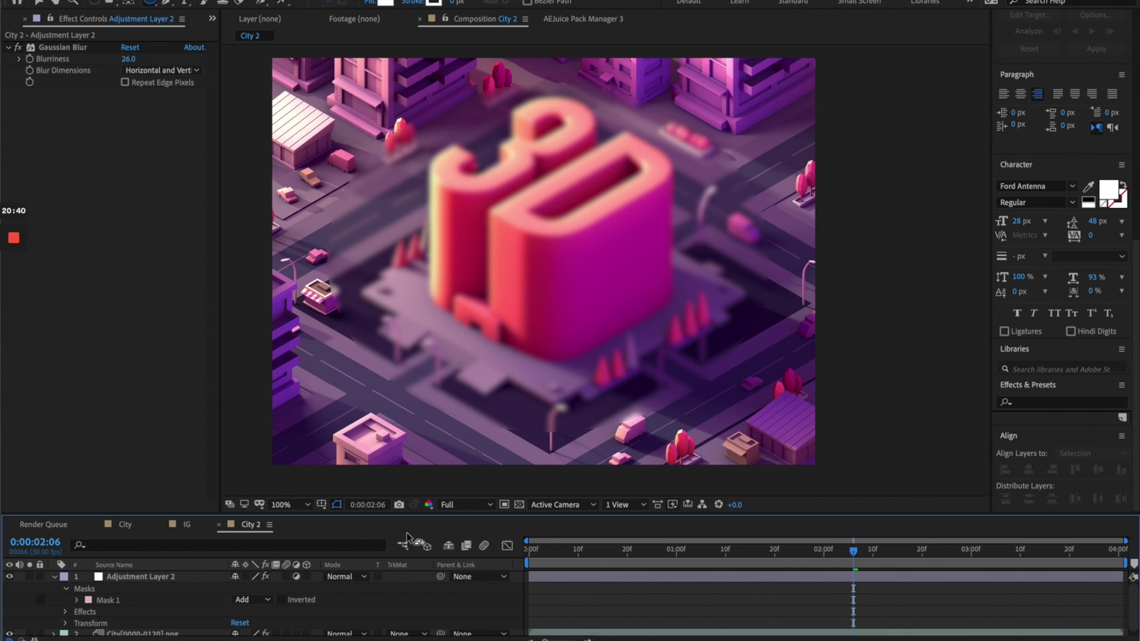
left_click(340, 600)
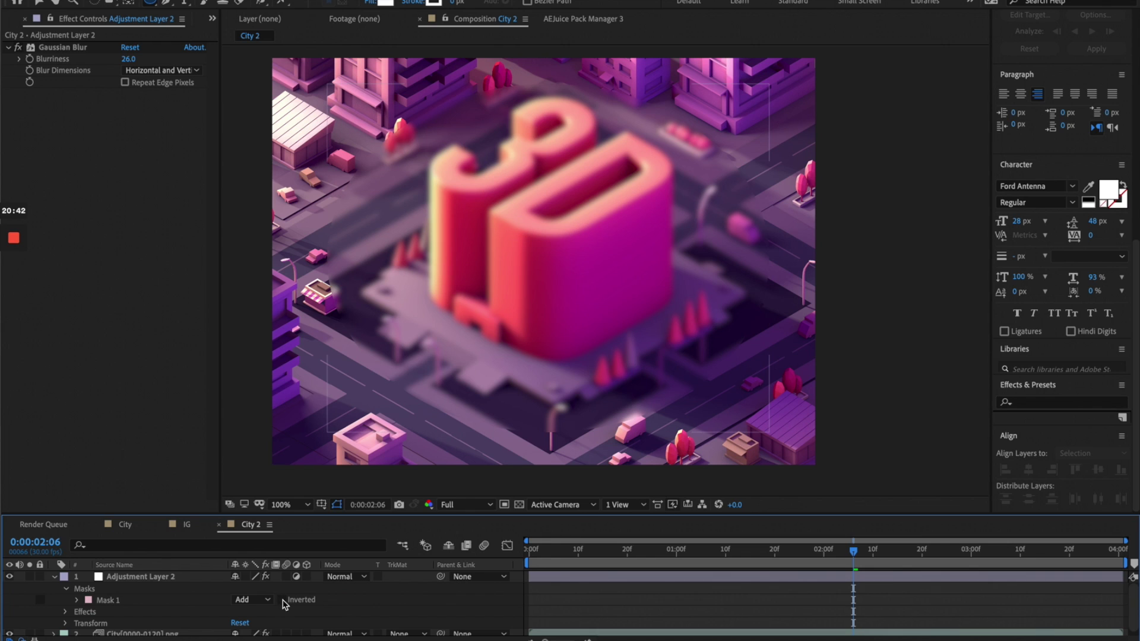
left_click(283, 600)
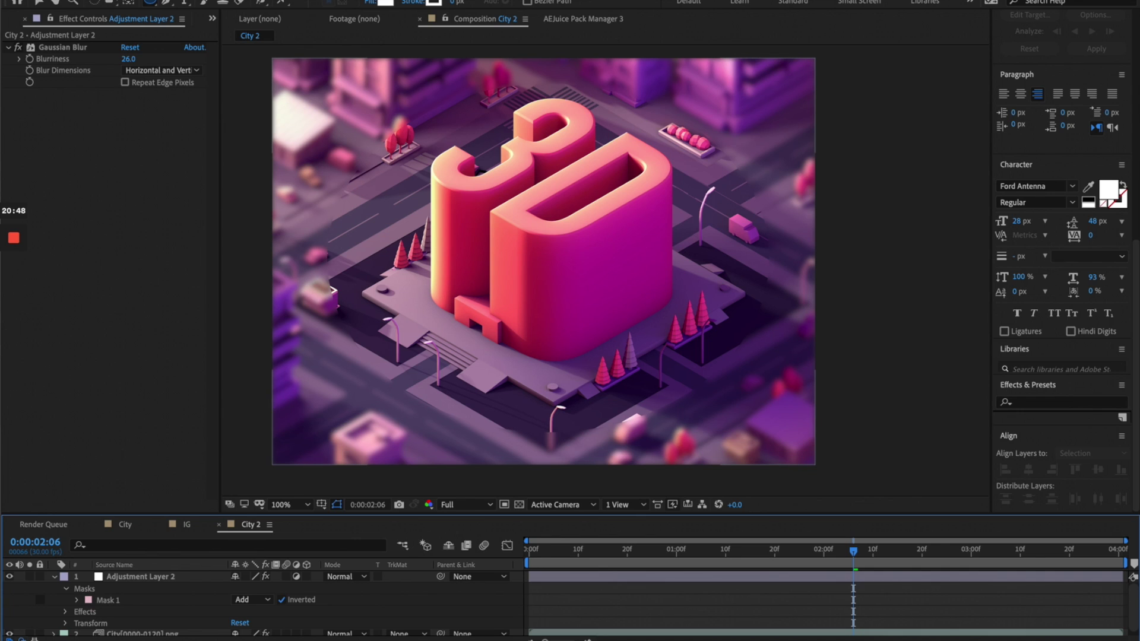
Feather Mask 1 on the adjustment layer by 131 pixels in both directions to soften the blur's edge.
left_click(78, 600)
scroll(119, 605, "down", 2)
scroll(149, 606, "up", 1)
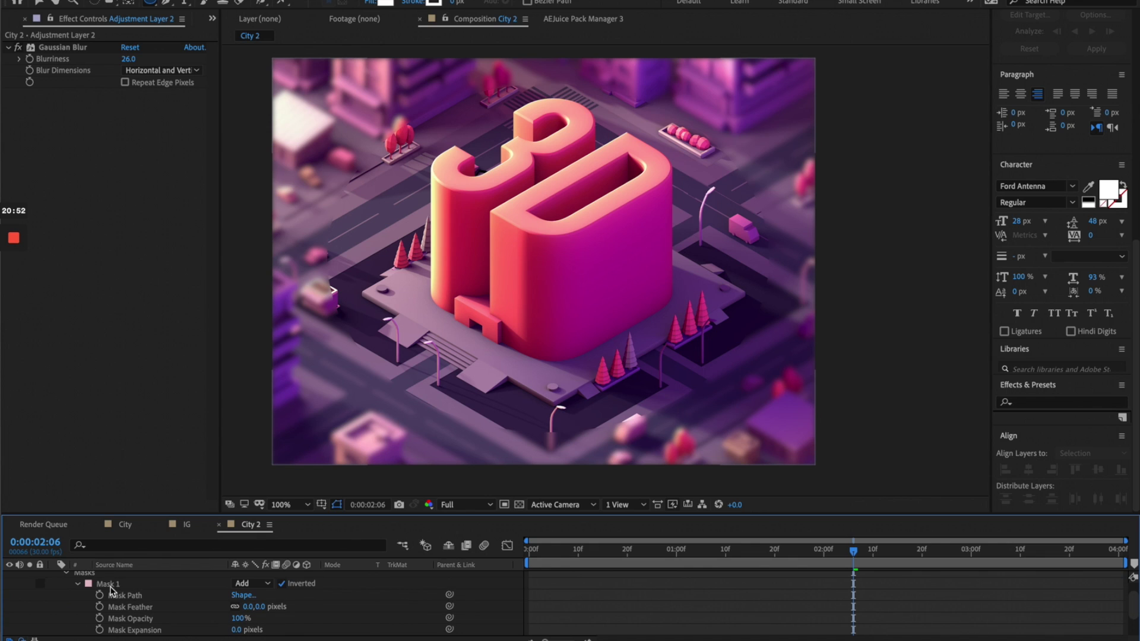
left_click(108, 584)
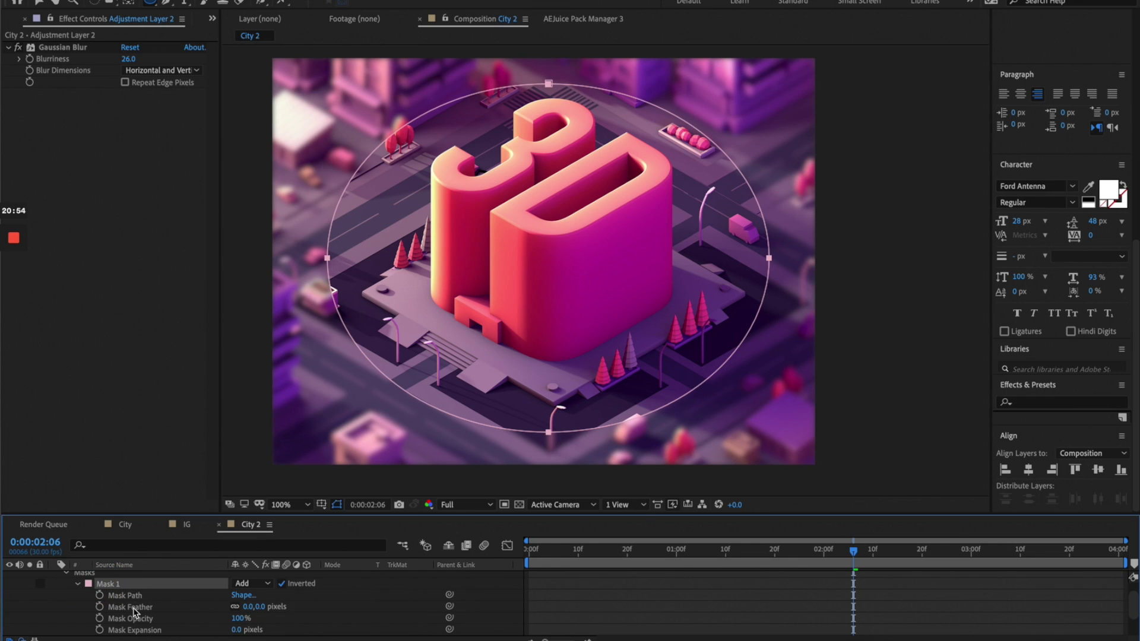
left_click(246, 606)
left_click_drag(246, 607, 325, 597)
left_click(359, 603)
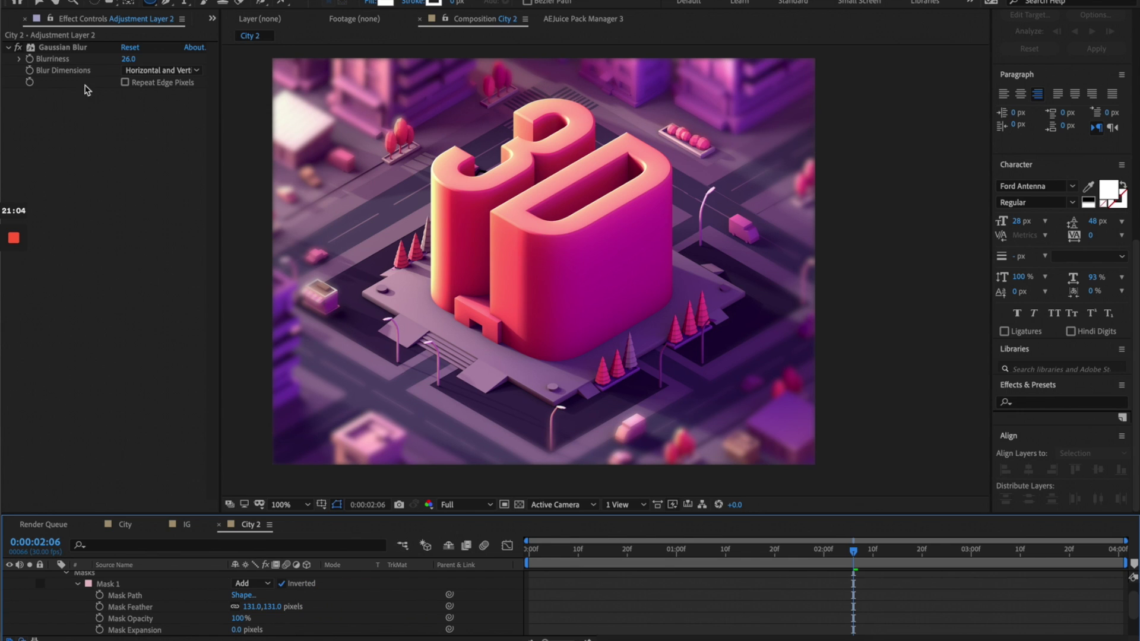
Lower the Gaussian Blur's Blurriness to 18 and fine-tune it to 15.7.
left_click(128, 58)
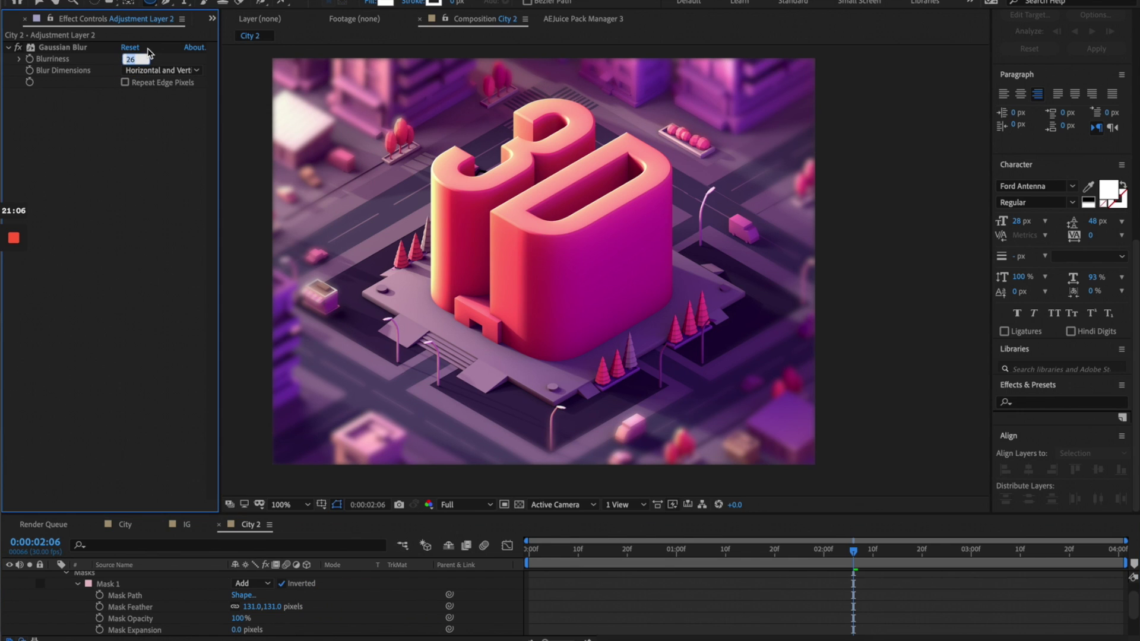
type("18")
key("Return")
left_click(628, 602)
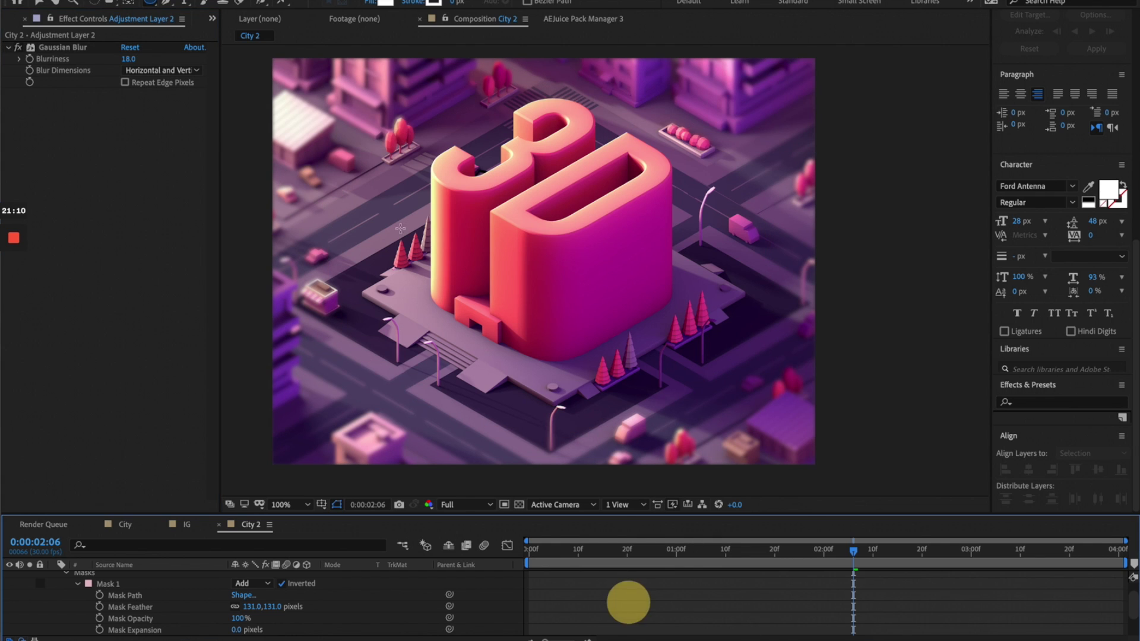
left_click_drag(127, 59, 109, 58)
left_click(694, 604)
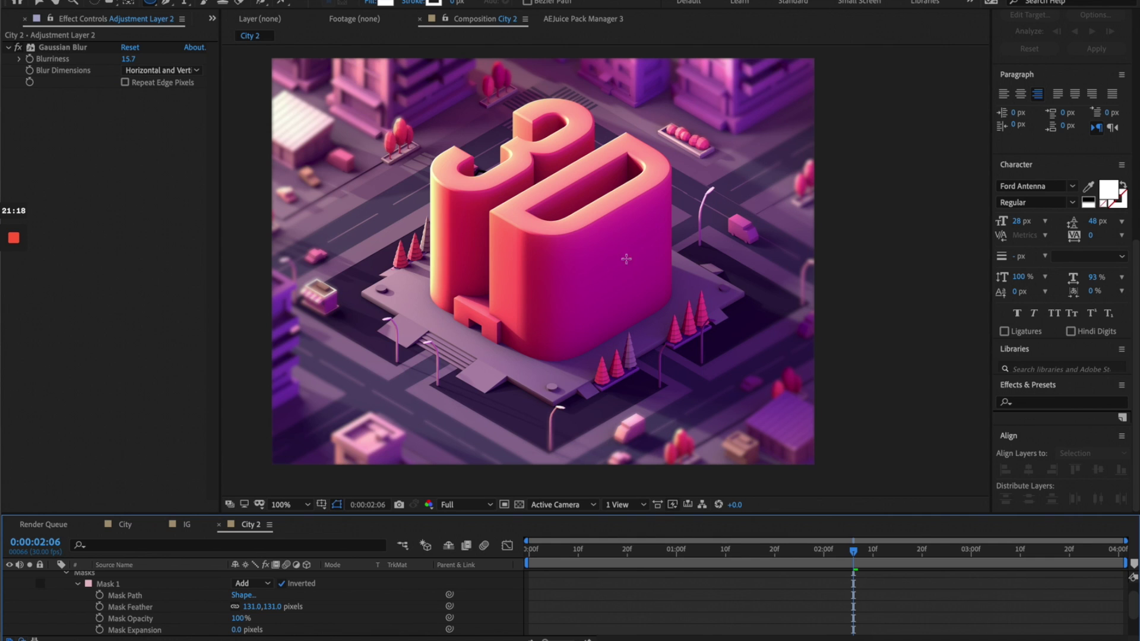
Move the top and right points of Mask 1 slightly outward to enlarge the sharp area.
key("v")
left_click(558, 284)
left_click(107, 584)
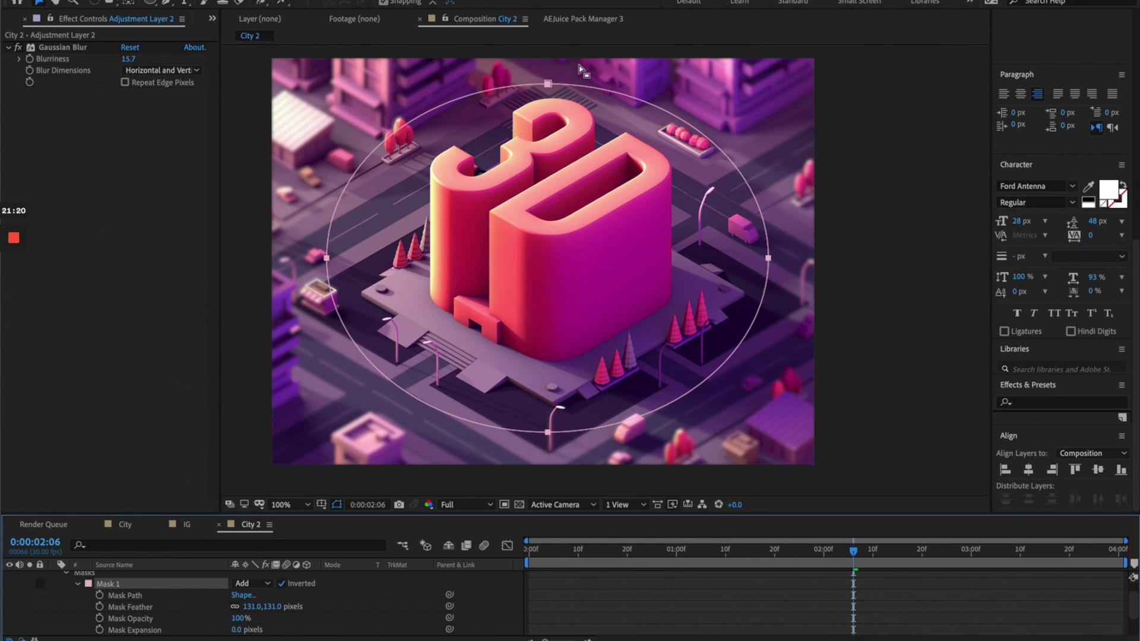
left_click(546, 84)
mouse_move(546, 84)
left_mouse_down()
mouse_move(549, 56)
mouse_move(549, 75)
left_mouse_up()
left_click_drag(768, 258, 777, 257)
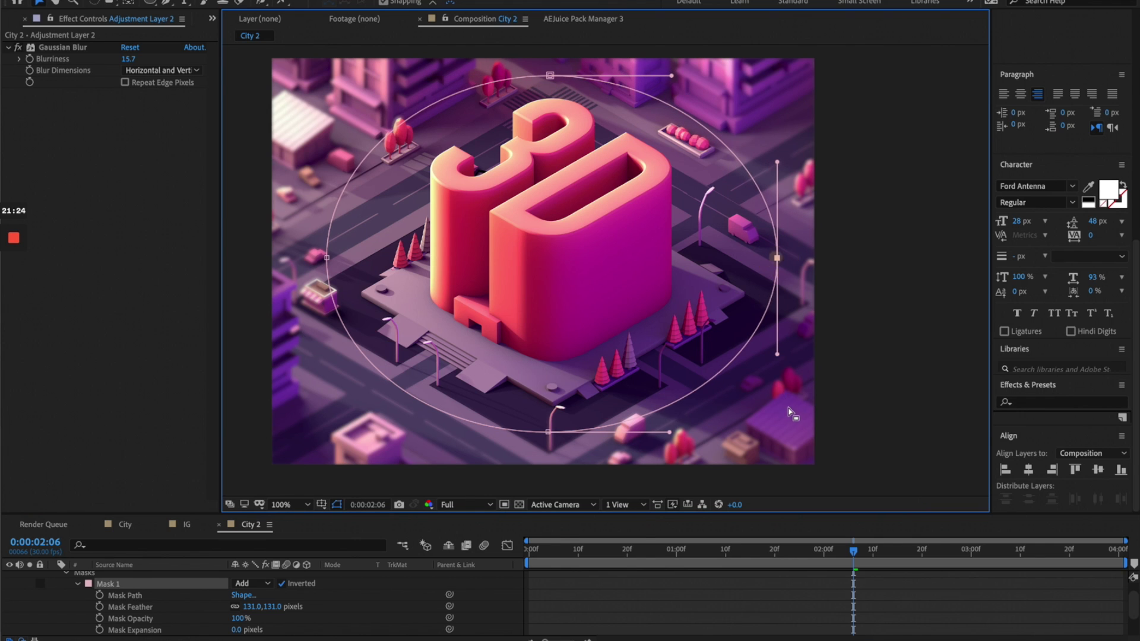
Reshape the lower-right curve and bottom point of Mask 1 and move its left point slightly outward.
left_click_drag(777, 356, 779, 408)
mouse_move(548, 431)
left_mouse_down()
mouse_move(539, 442)
mouse_move(551, 428)
left_mouse_up()
left_click(320, 256)
left_click_drag(319, 257, 312, 254)
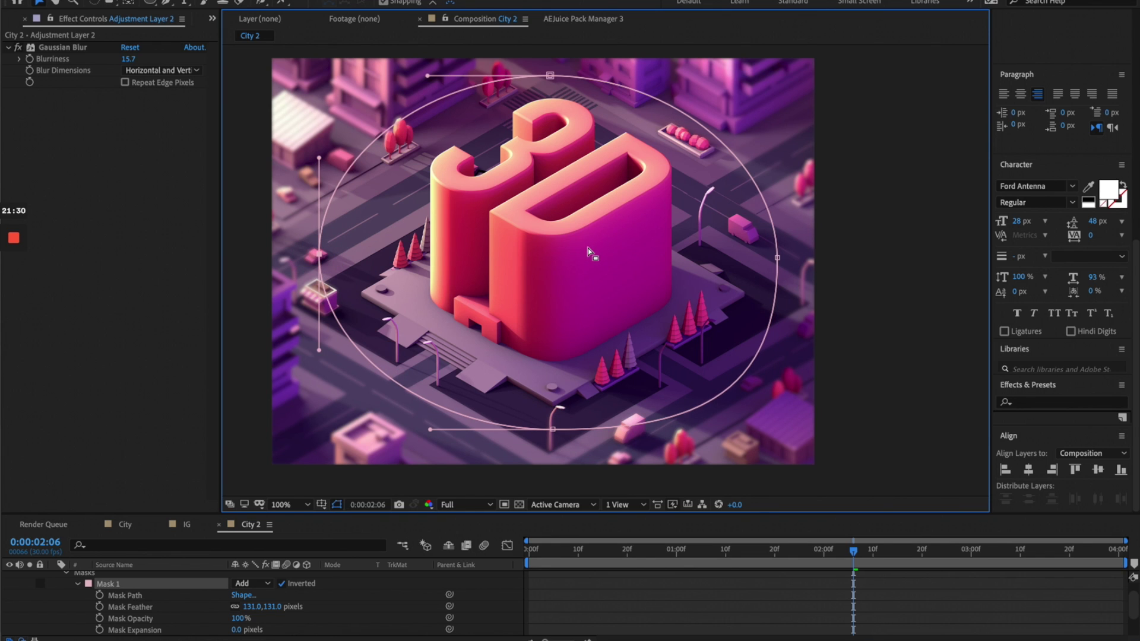
scroll(594, 241, "down", 2)
scroll(809, 224, "up", 2)
left_click(881, 264)
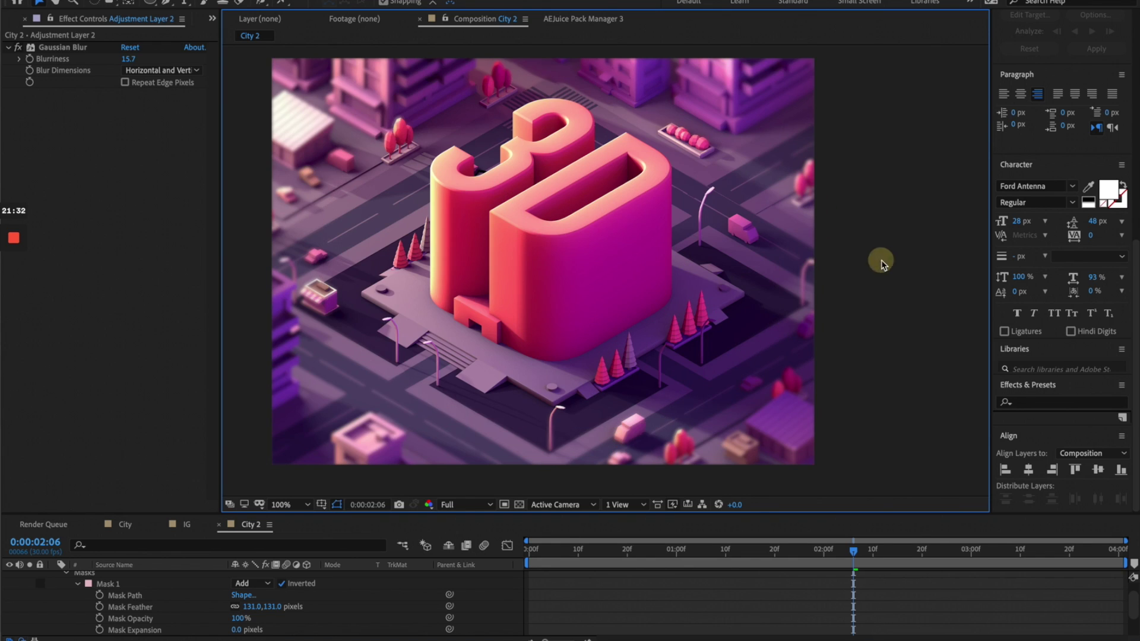
Check the masked blur at earlier frames of the City 2 composition, including 0:00:01:05.
left_click(572, 550)
left_click(700, 549)
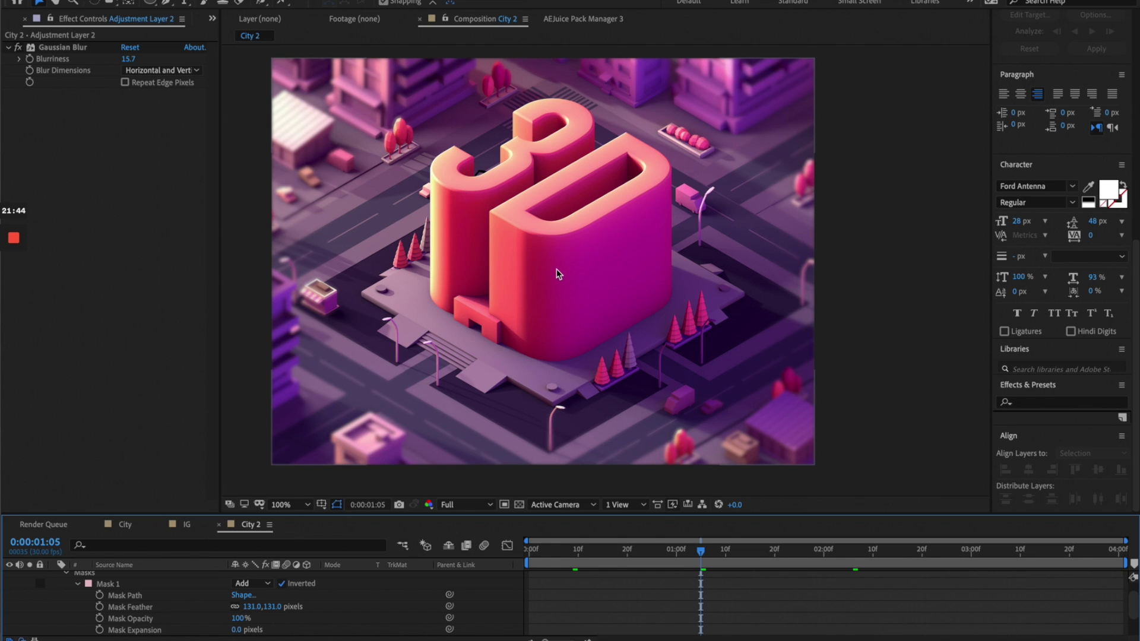
key("comma")
key("period")
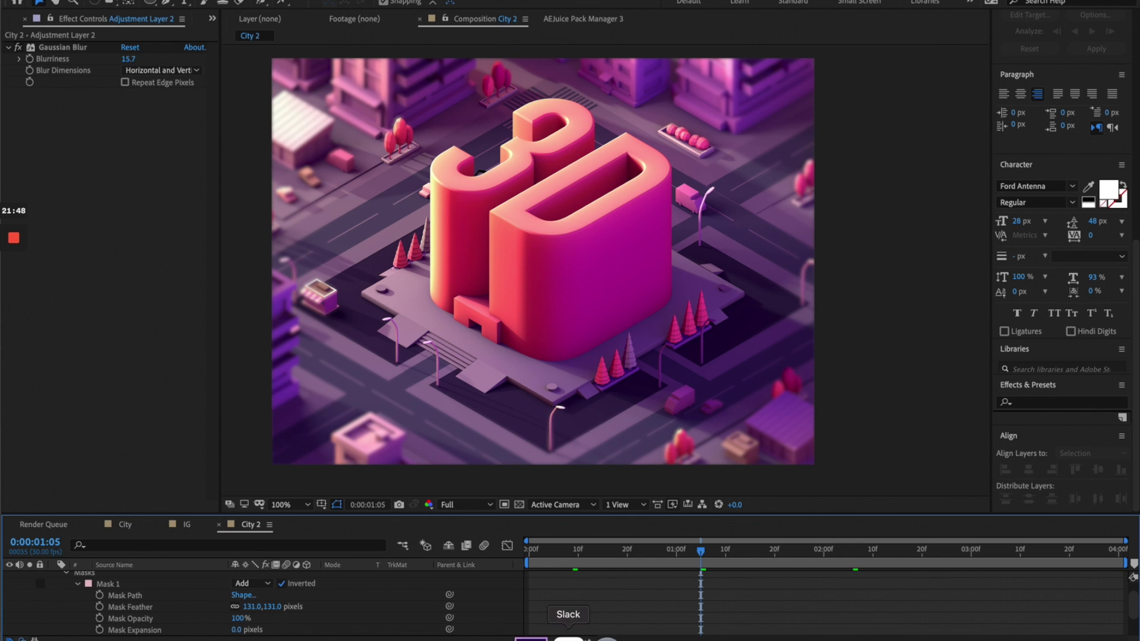
Switch to Cinema 4D, render the current frame to the Picture Viewer, and compare the first and last finished renders in its history.
left_click(518, 628)
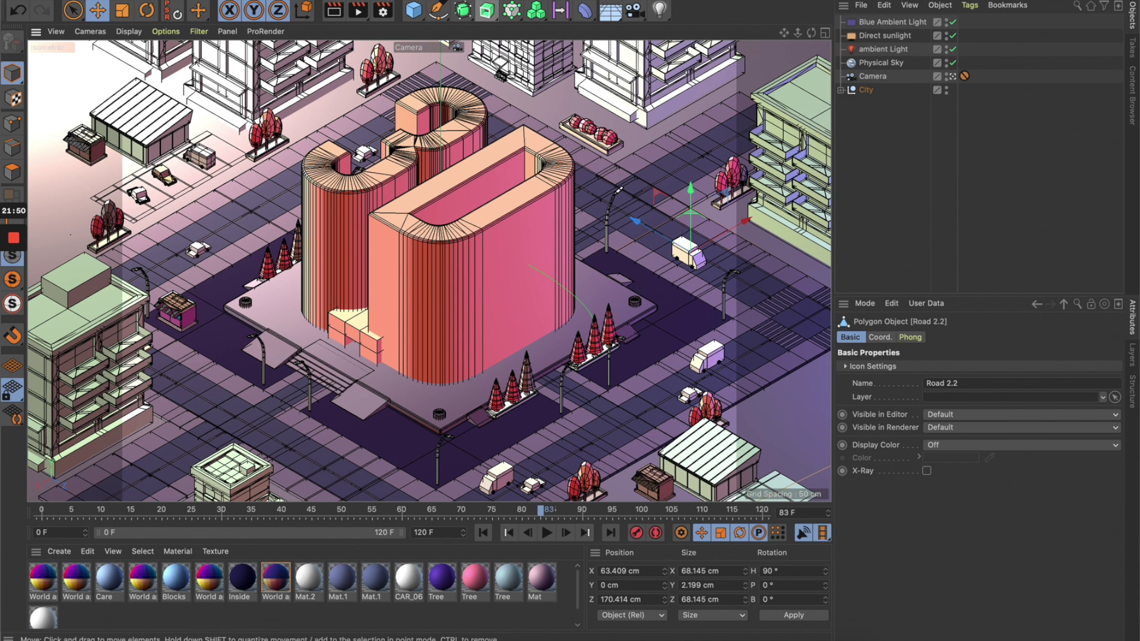
left_click(358, 10)
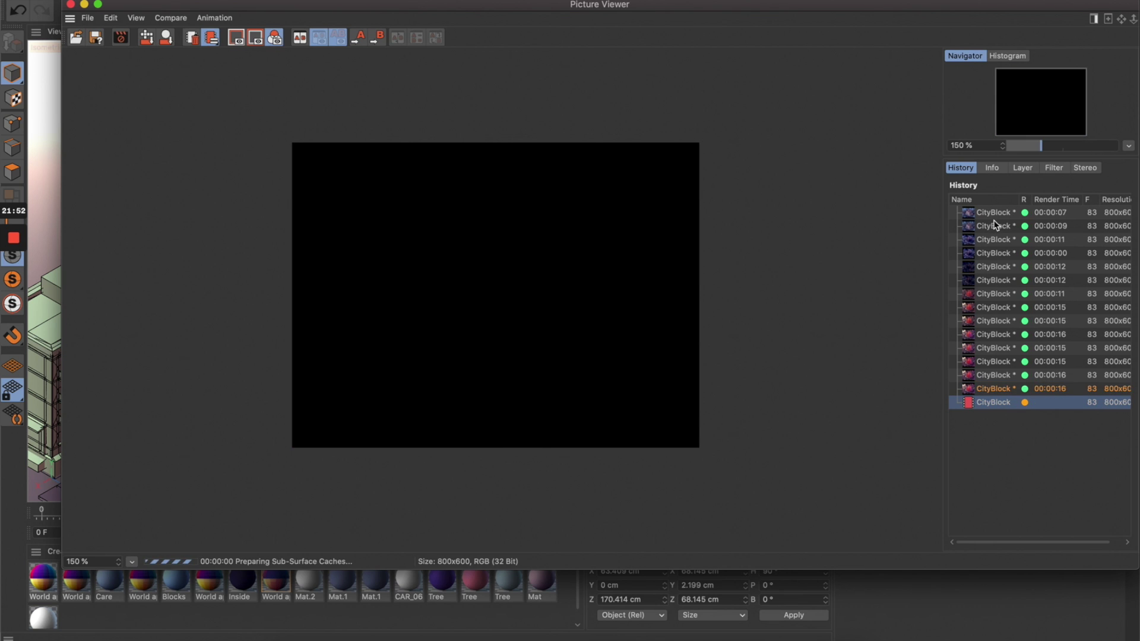
left_click(991, 213)
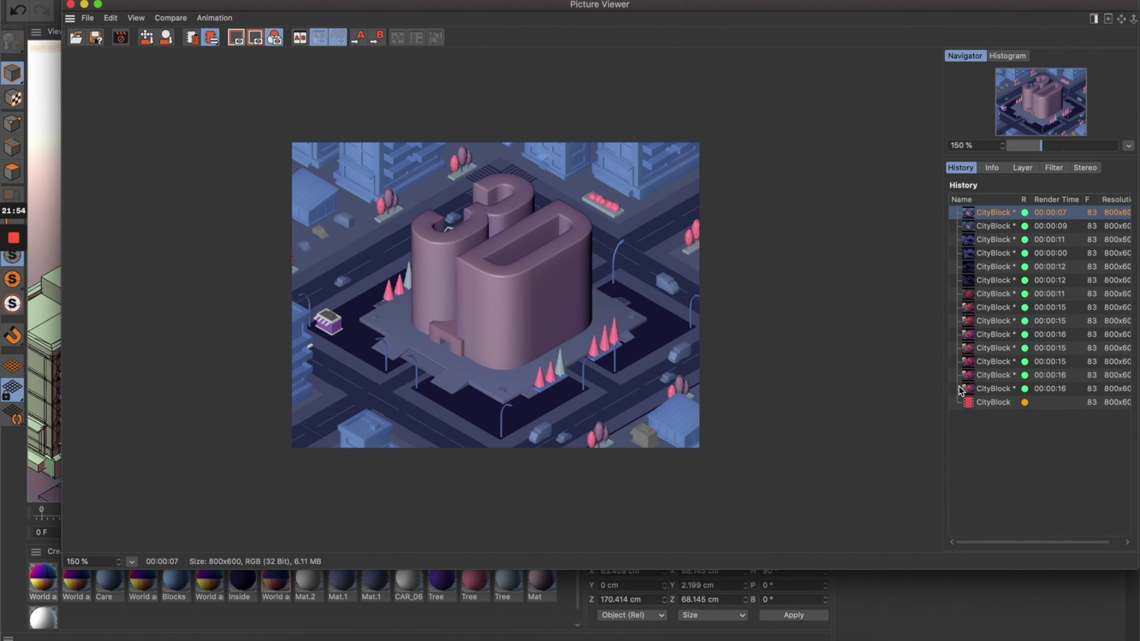
left_click(988, 389)
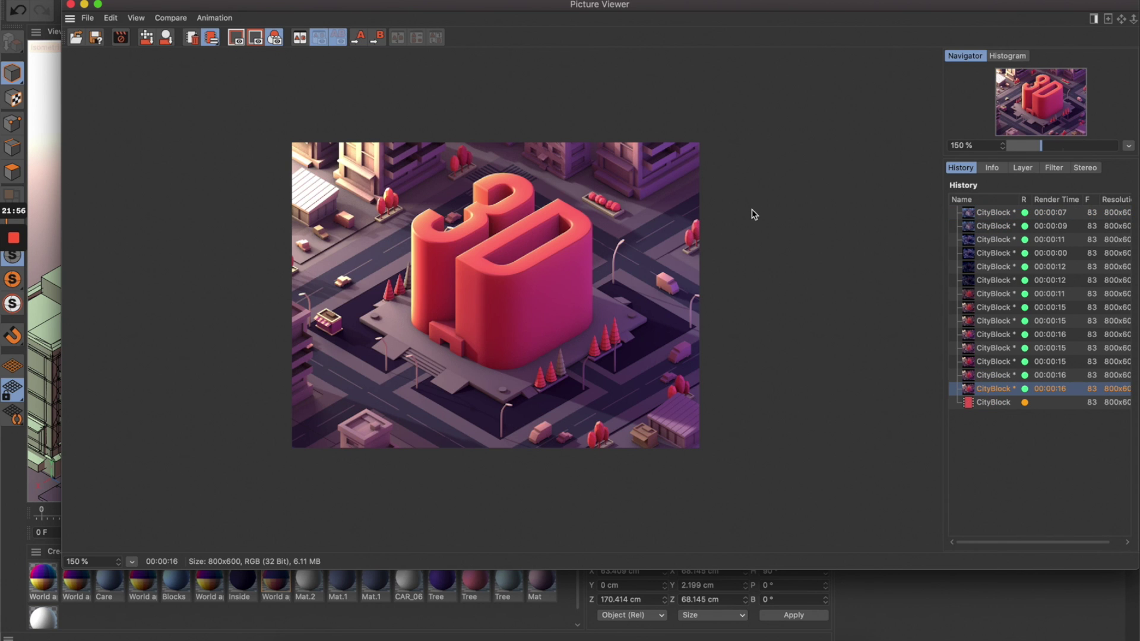